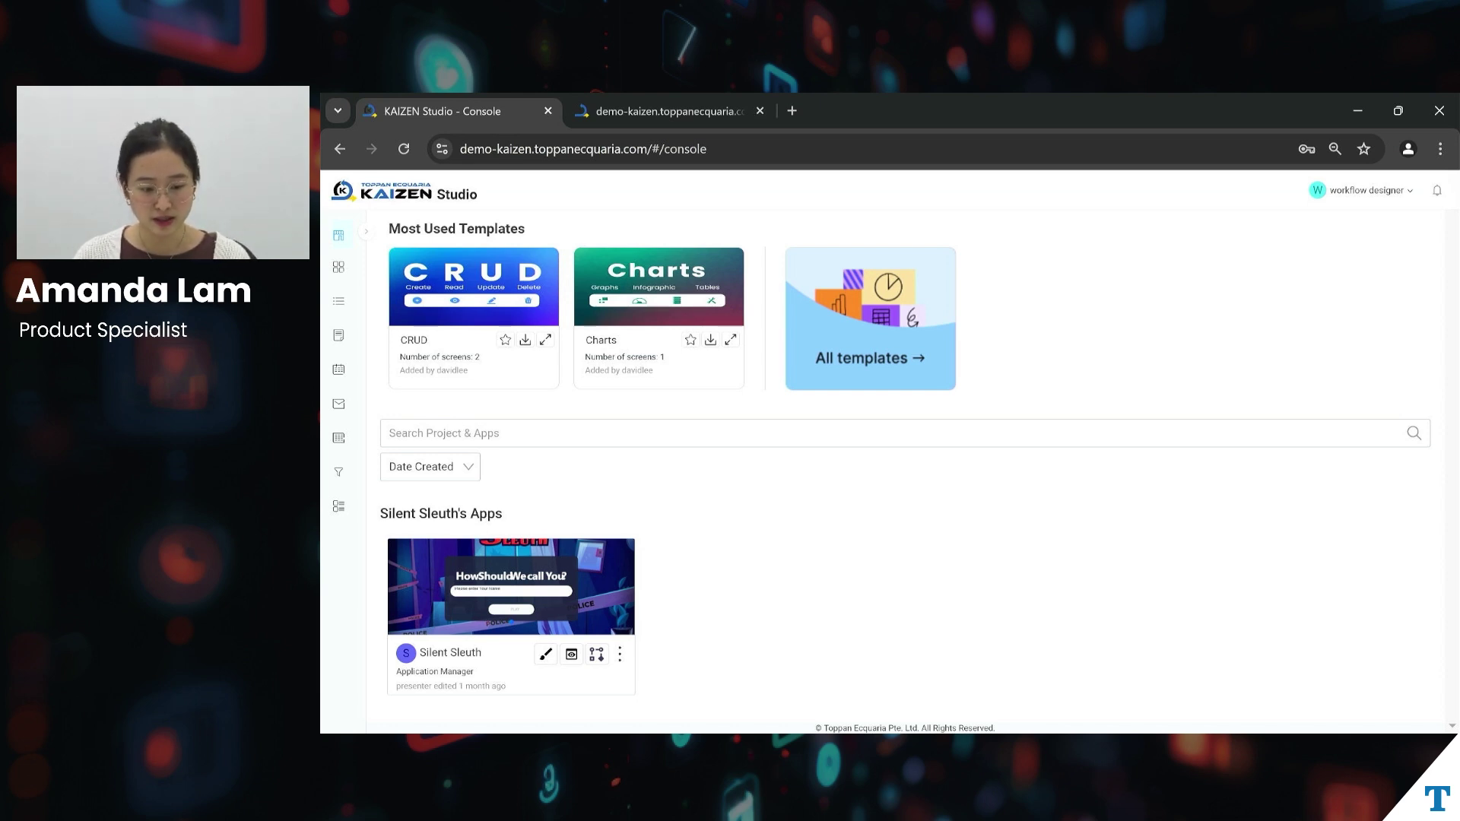
Open the Silent Sleuth app's MurderMystery Draft 0.4 workflow and pan the diagram into view
mouse_move(339, 404)
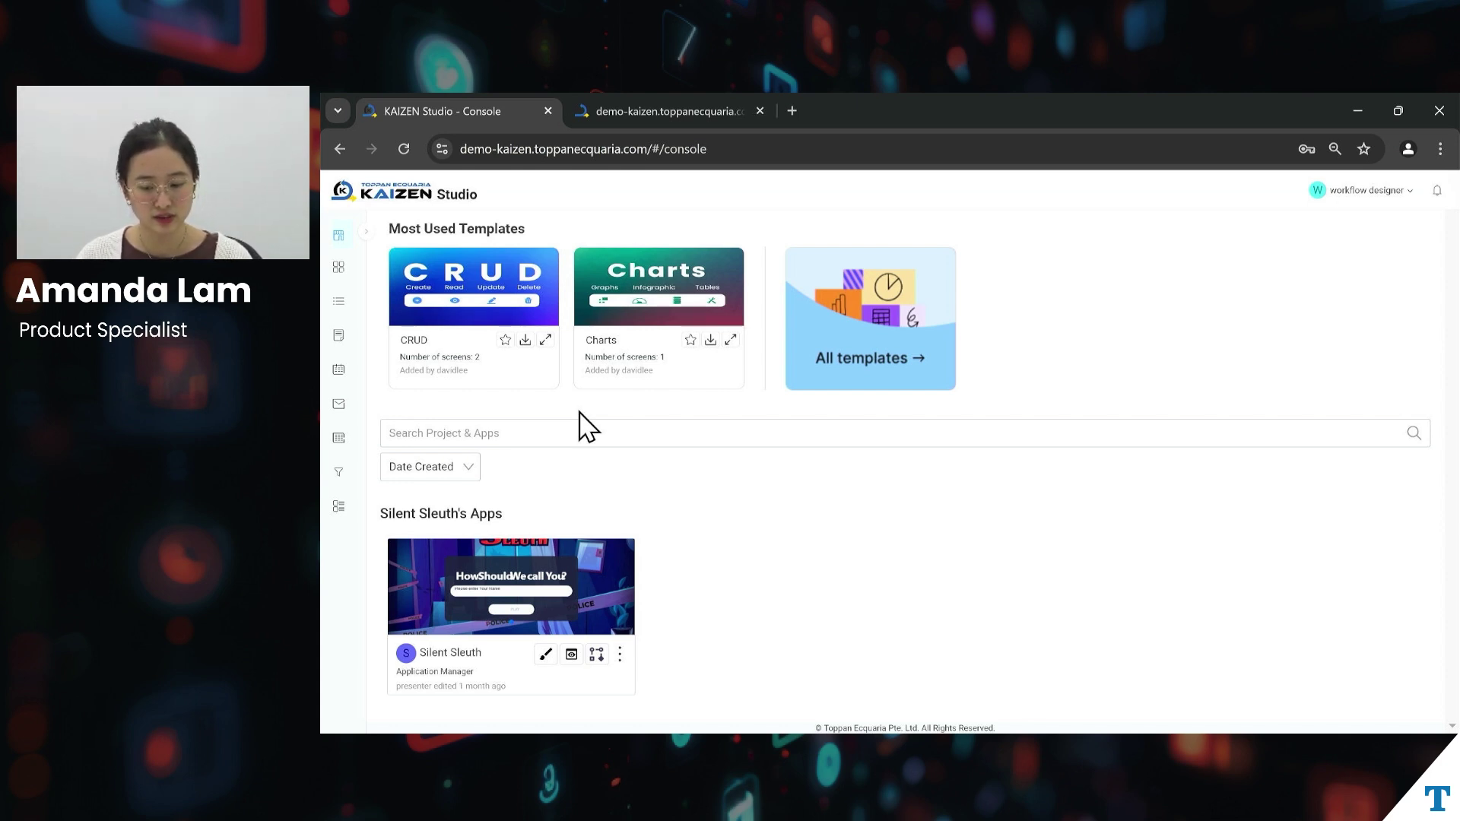
click(598, 656)
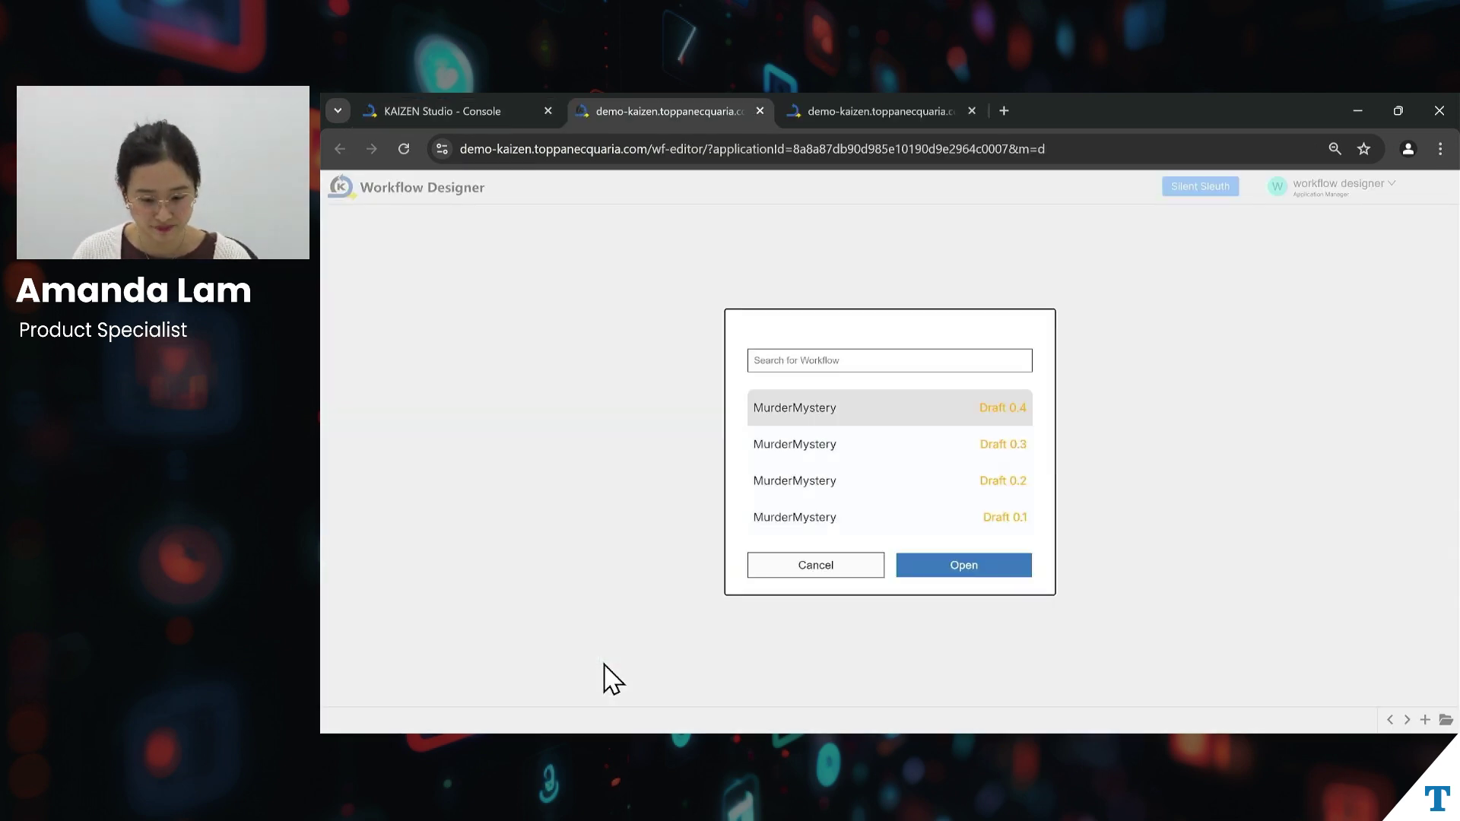
click(942, 571)
drag(770, 528, 746, 682)
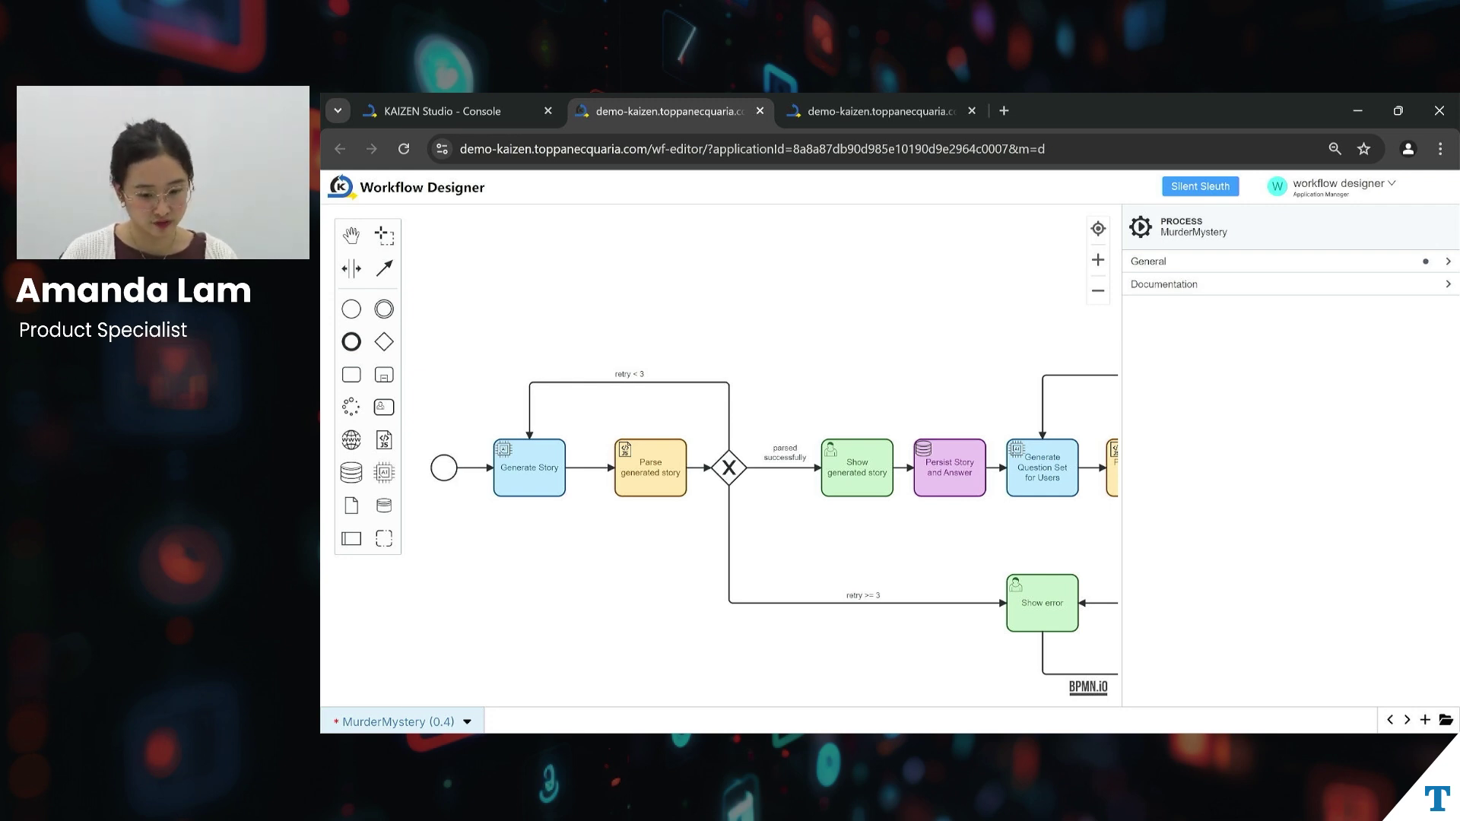
Select the start event, then the Generate Story service task to show its properties
click(443, 468)
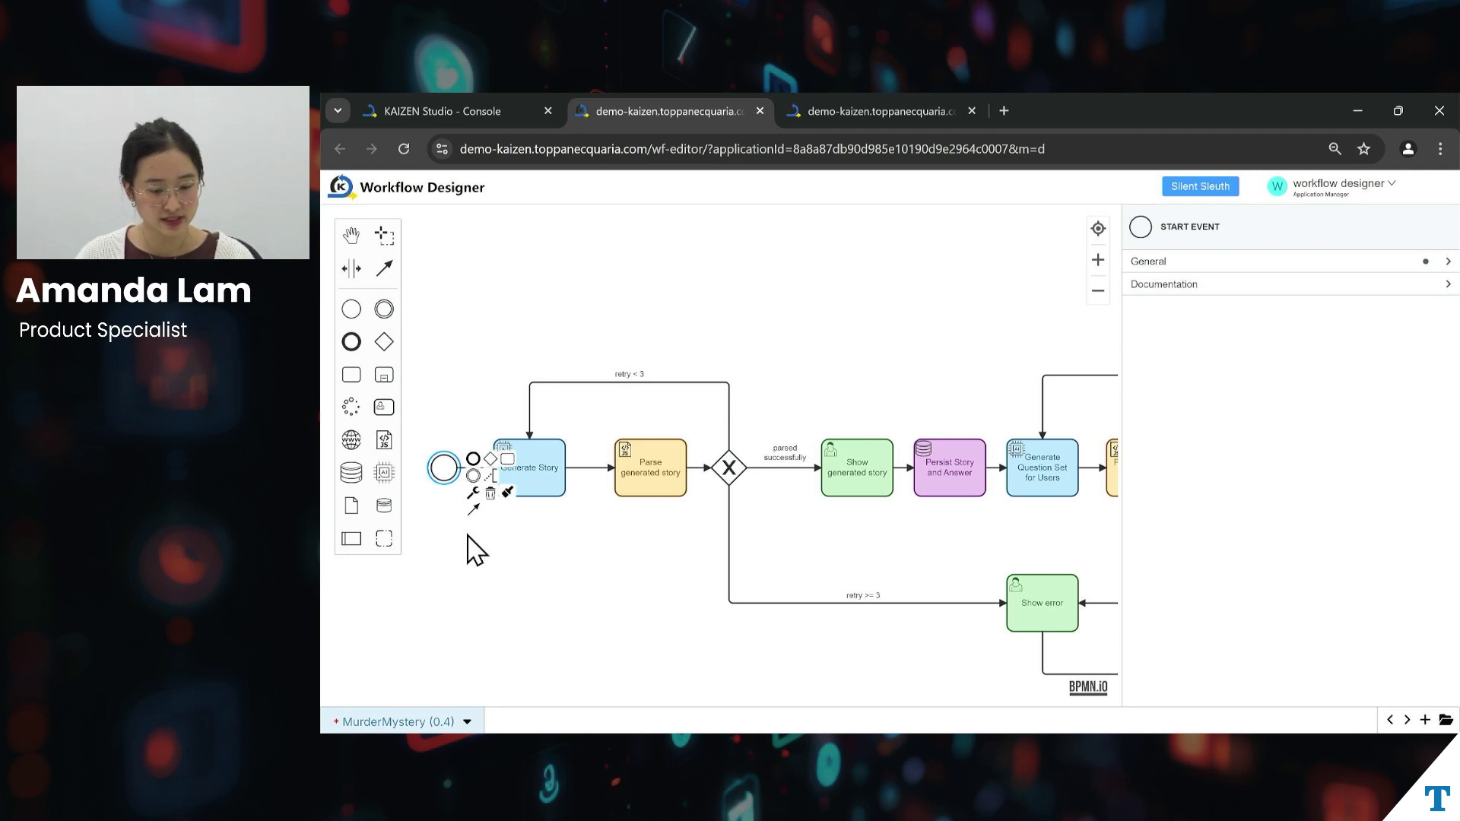
click(544, 500)
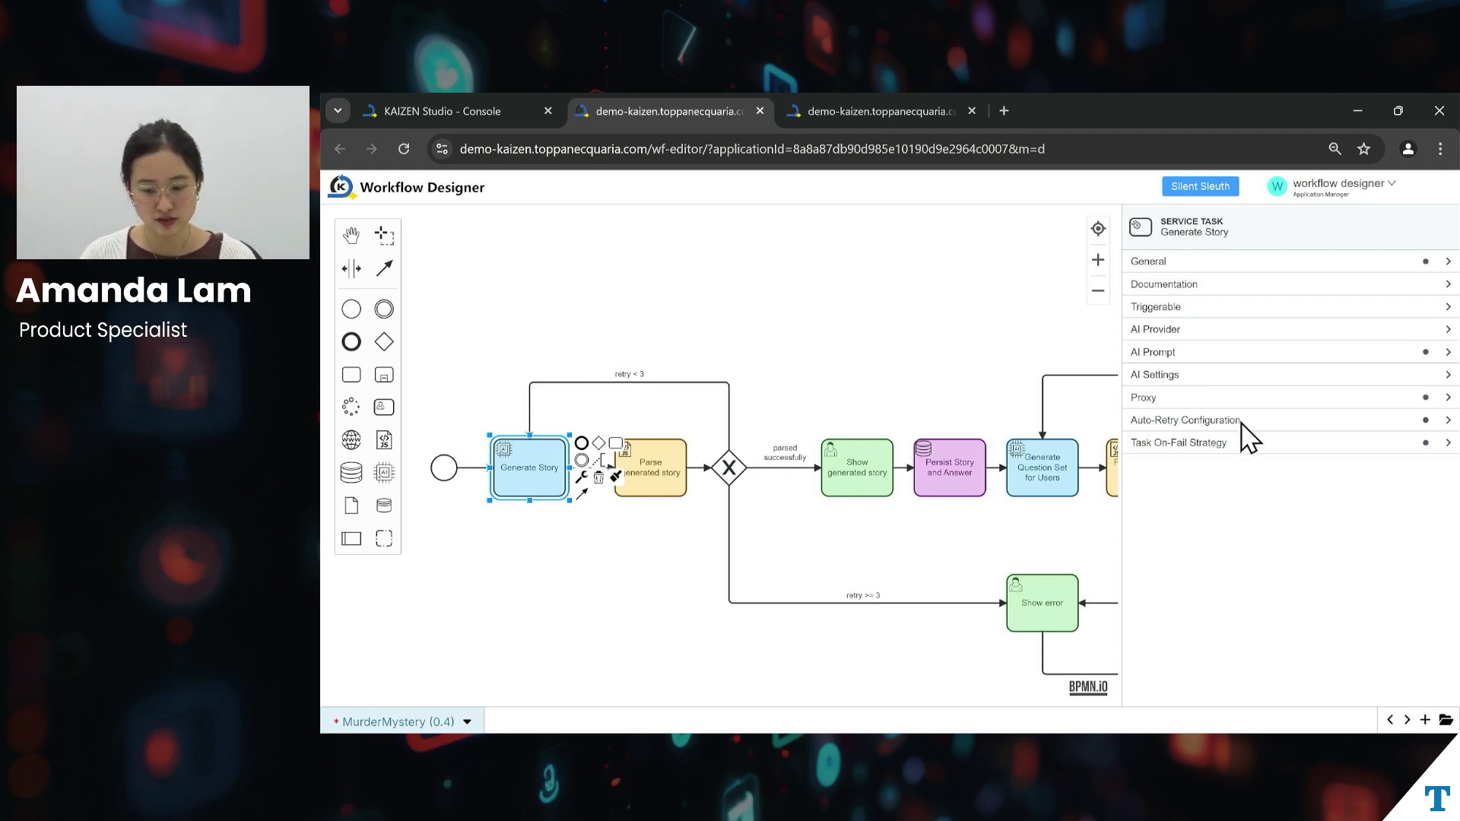
Expand AI Provider and AI Prompt, enlarge the prompt box, and widen the properties panel
click(1264, 330)
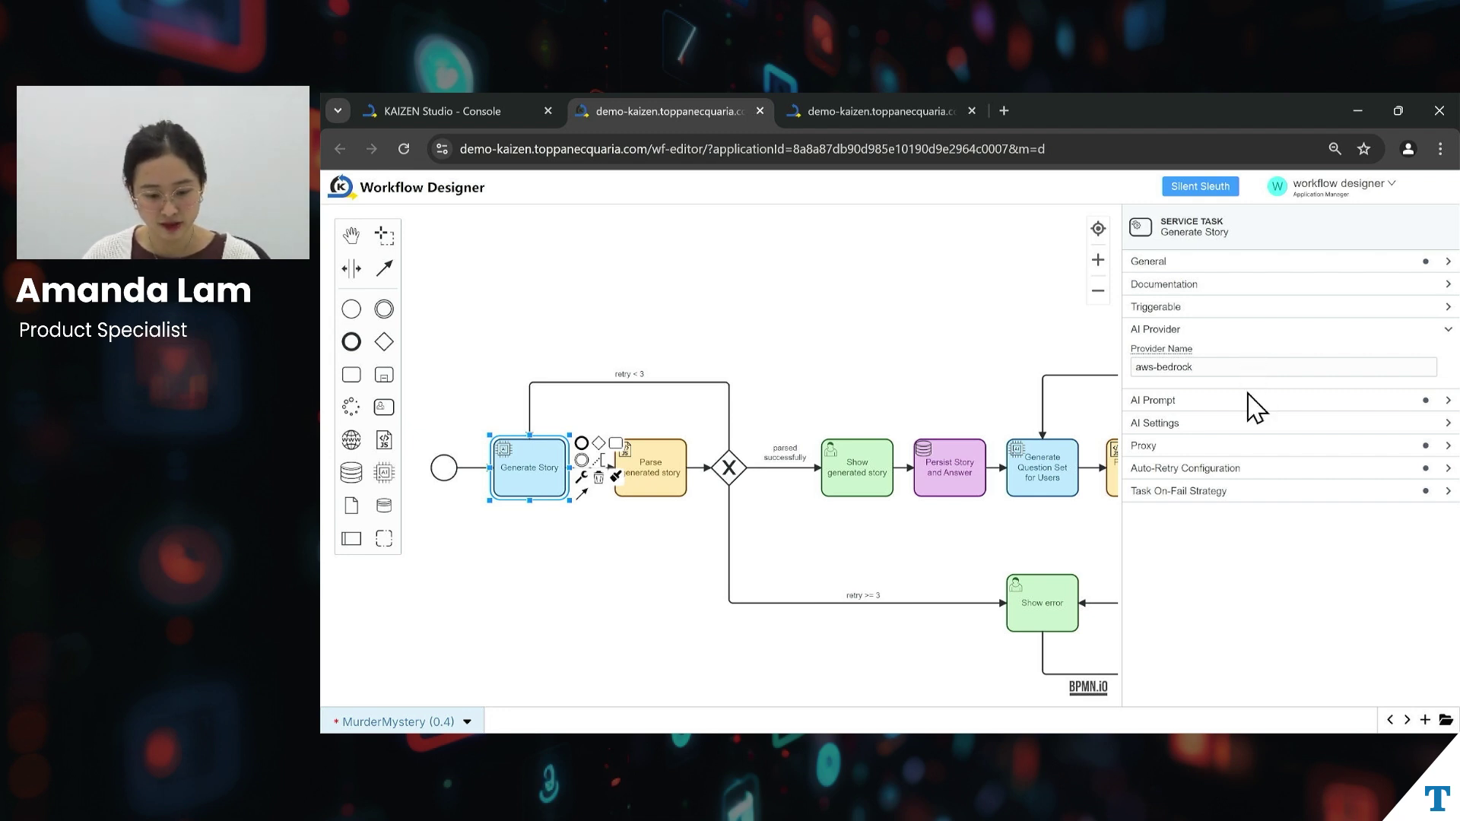
click(1249, 404)
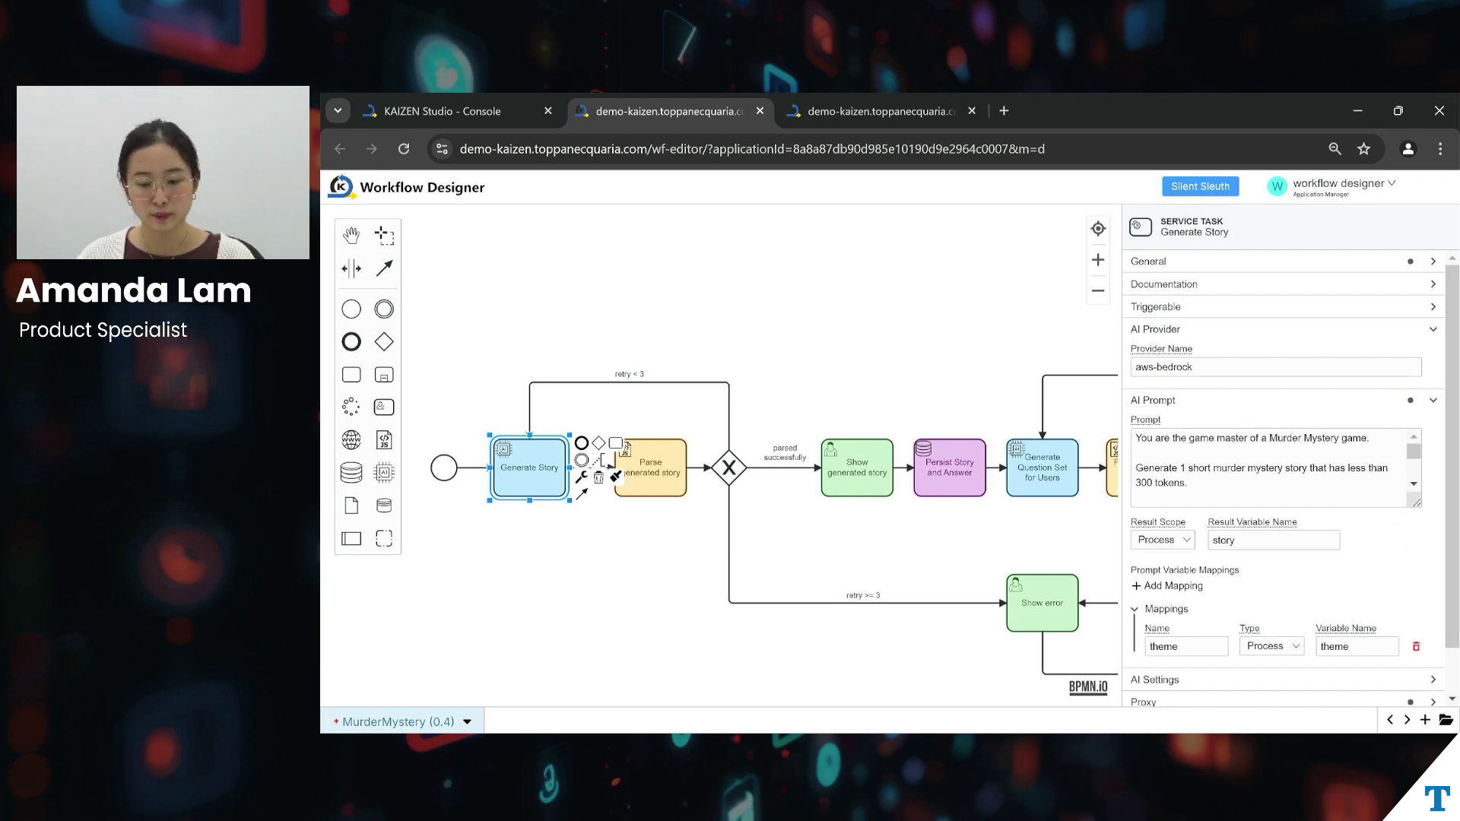
drag(1417, 502, 1416, 633)
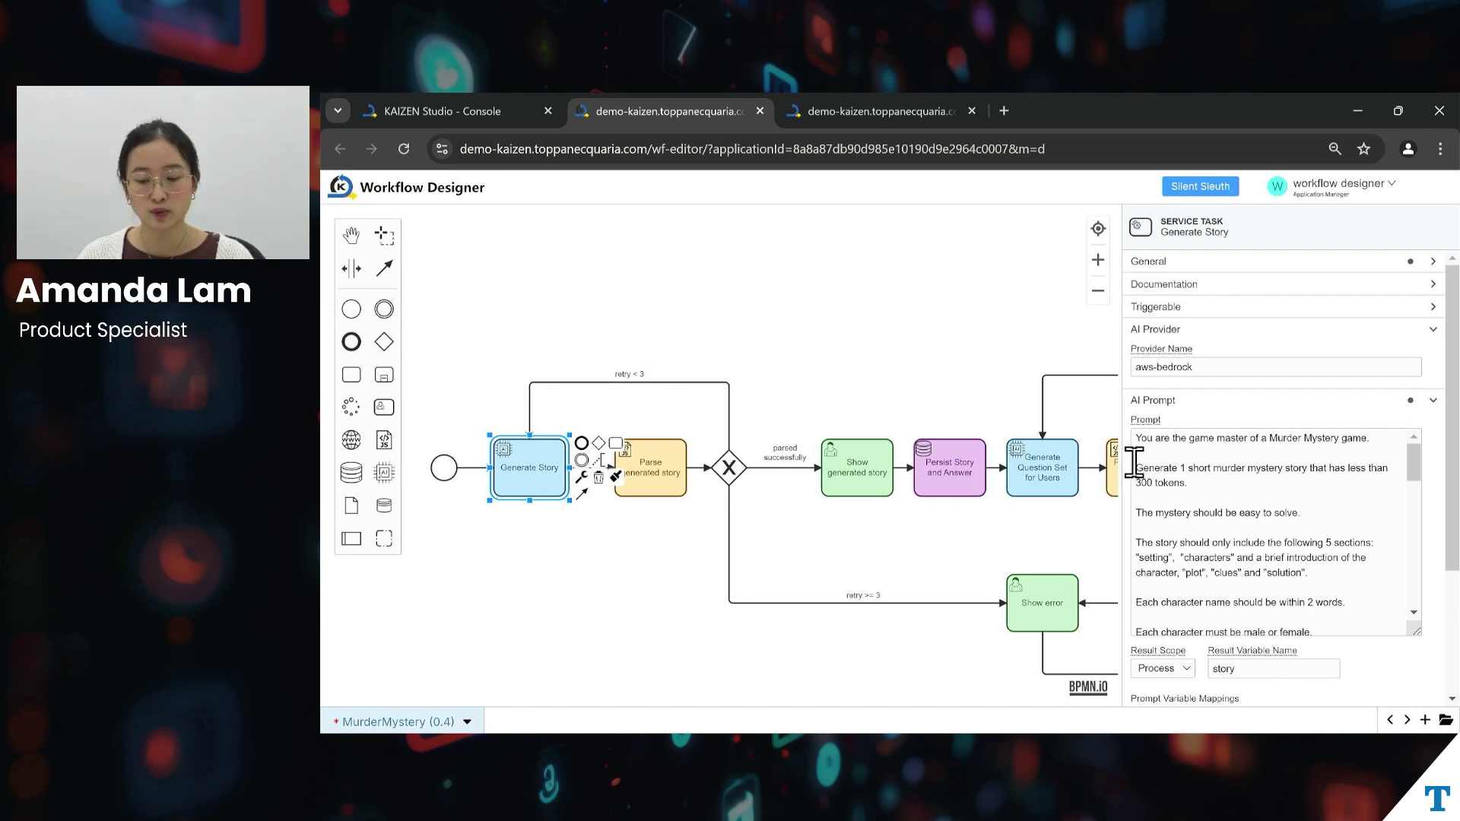
drag(1120, 460, 954, 445)
click(1071, 403)
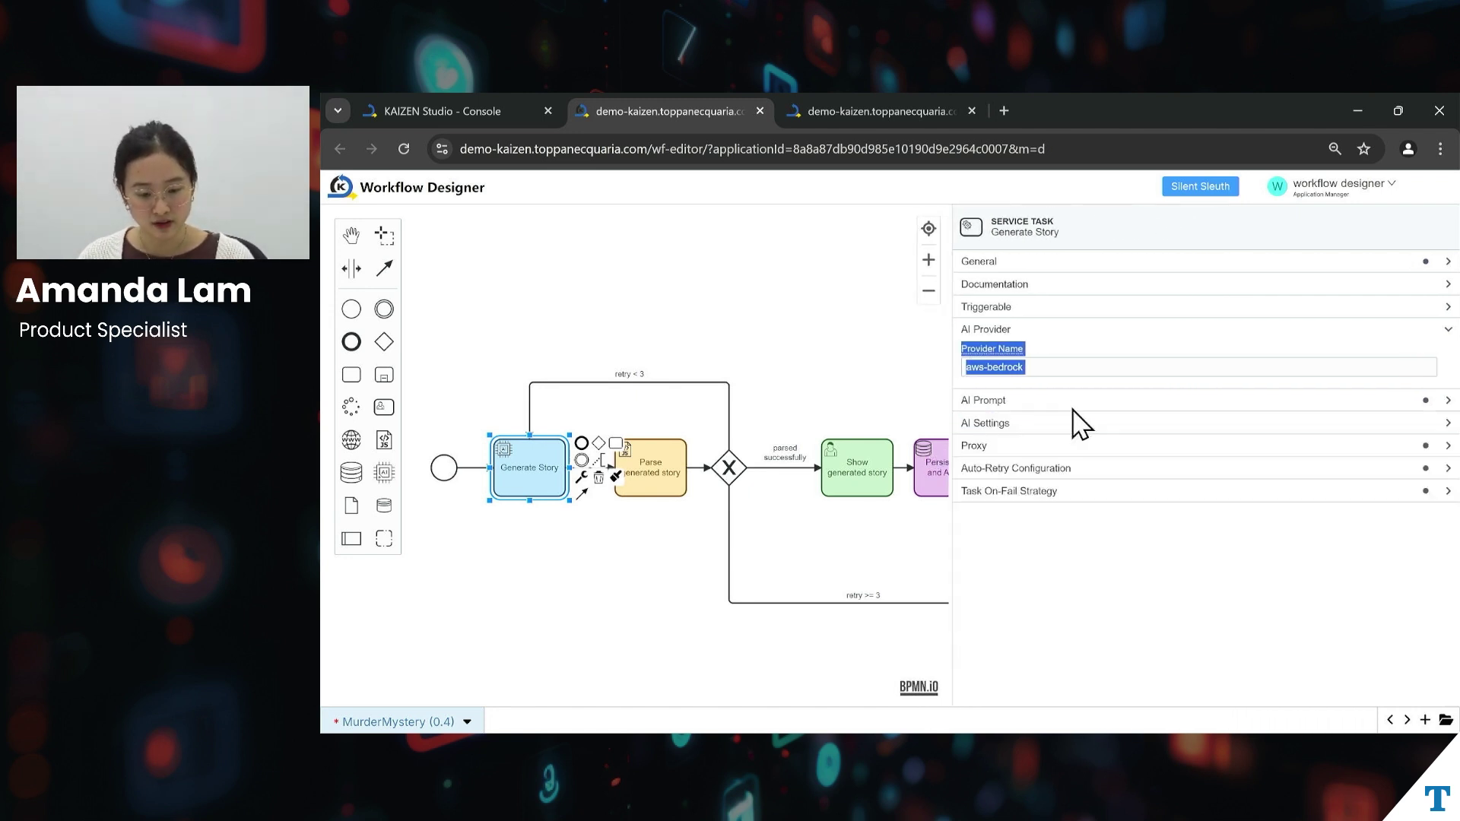
click(1076, 404)
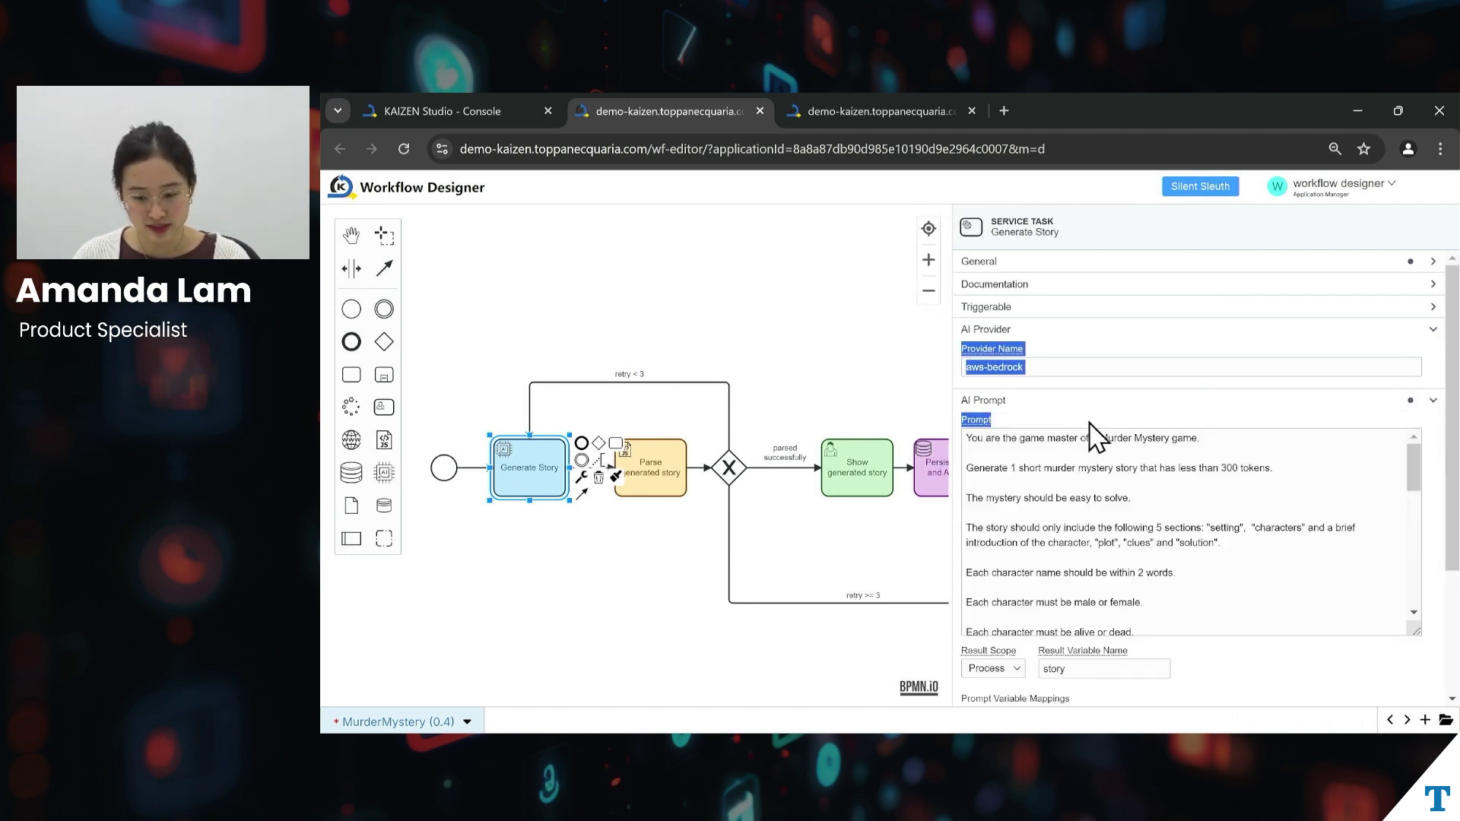
Read through the prompt, checking the theme mapping, its placeholder and the story result variable
click(1259, 530)
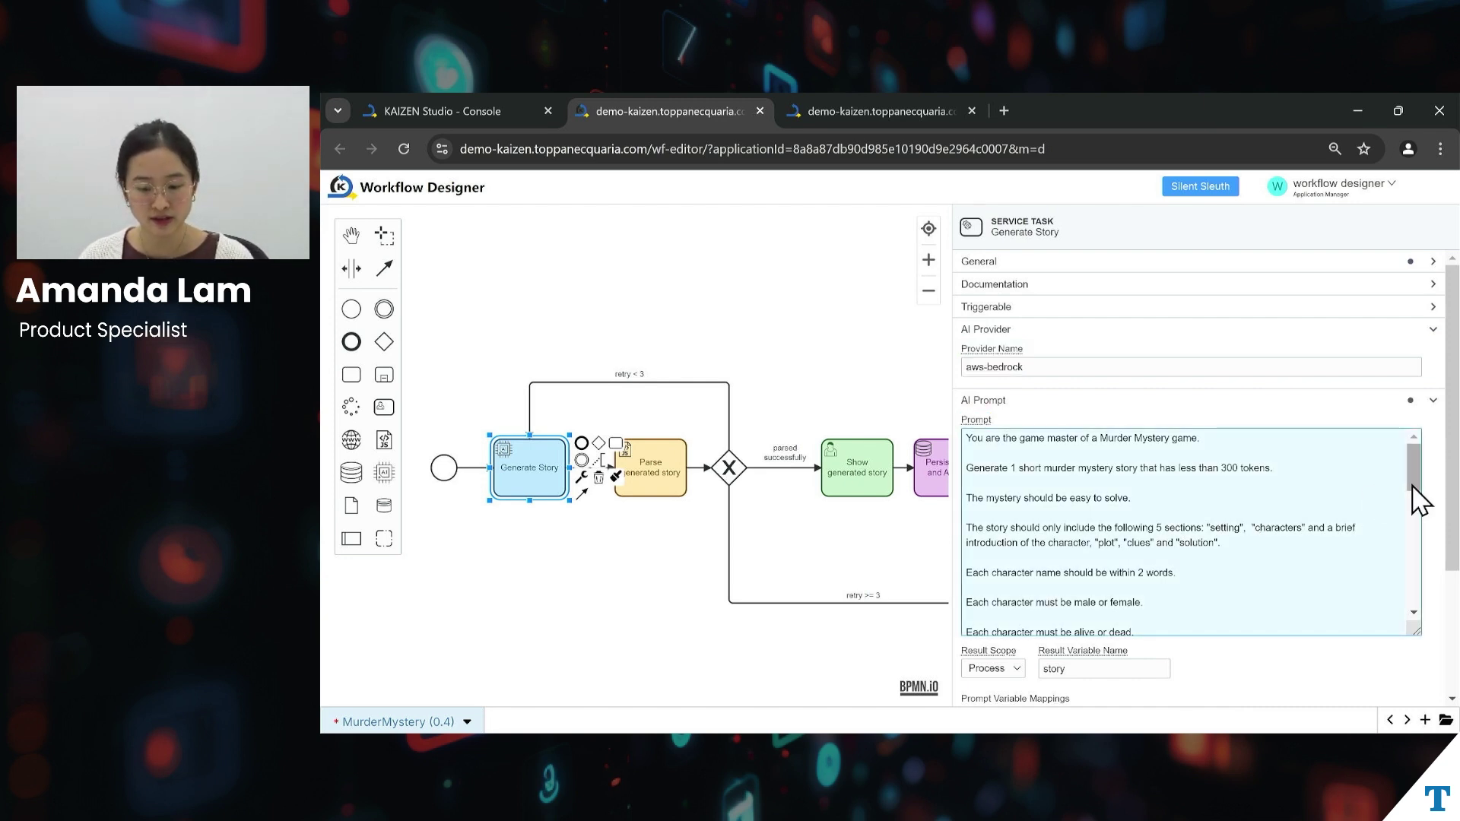
drag(1413, 487, 1415, 572)
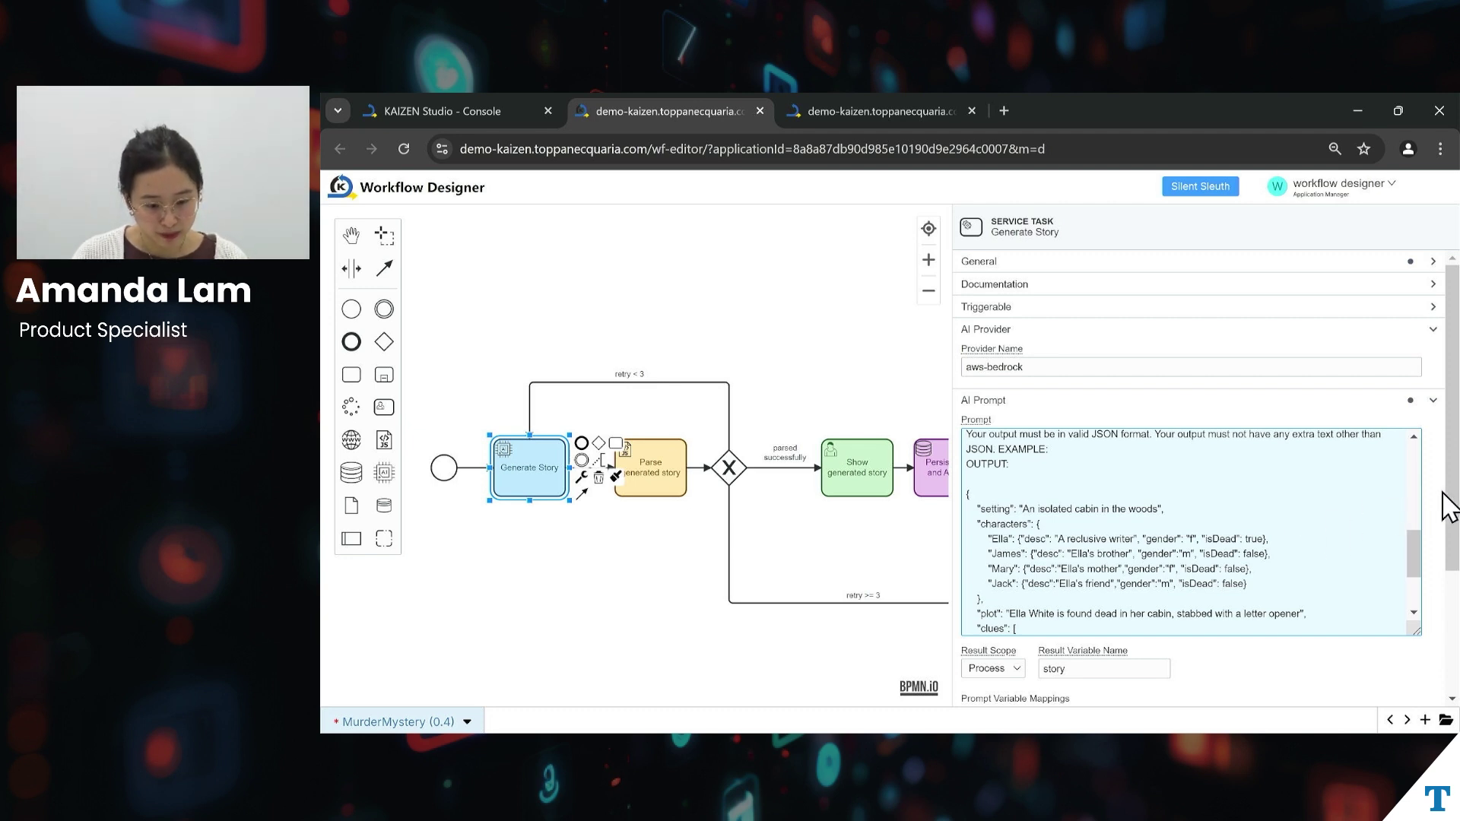
drag(1455, 548, 1457, 618)
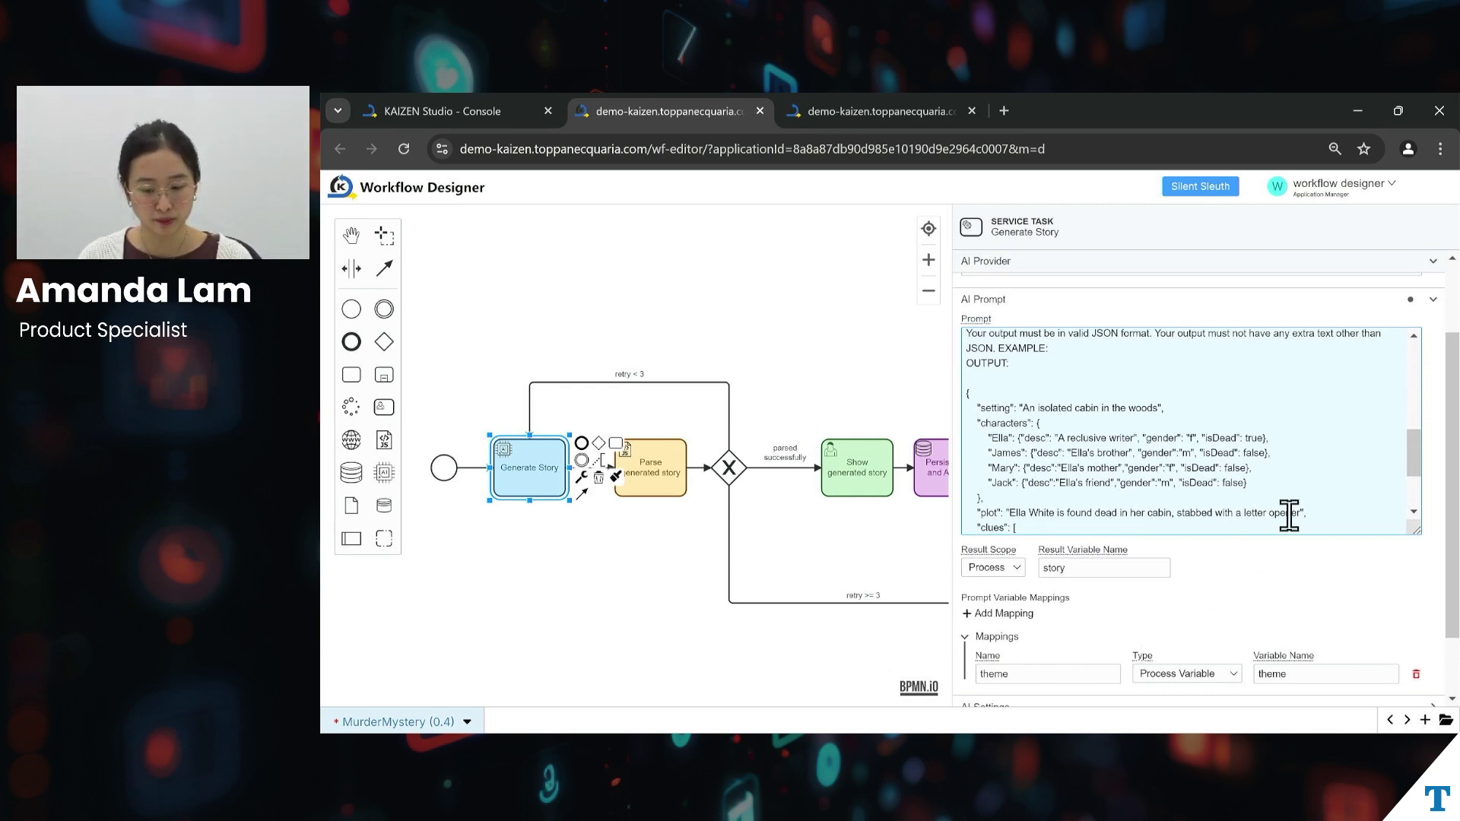
drag(1412, 466, 1420, 420)
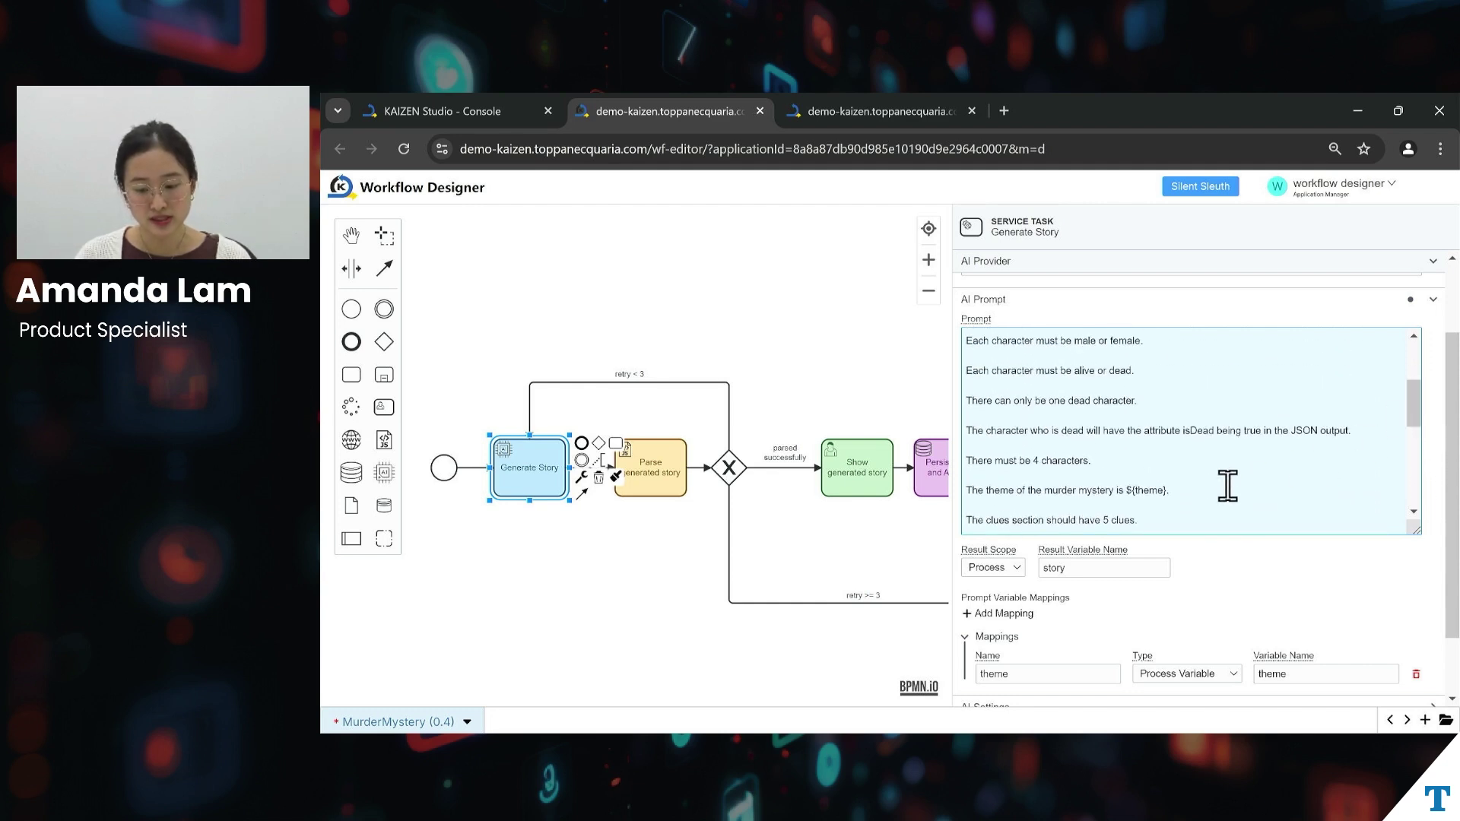
double_click(1091, 669)
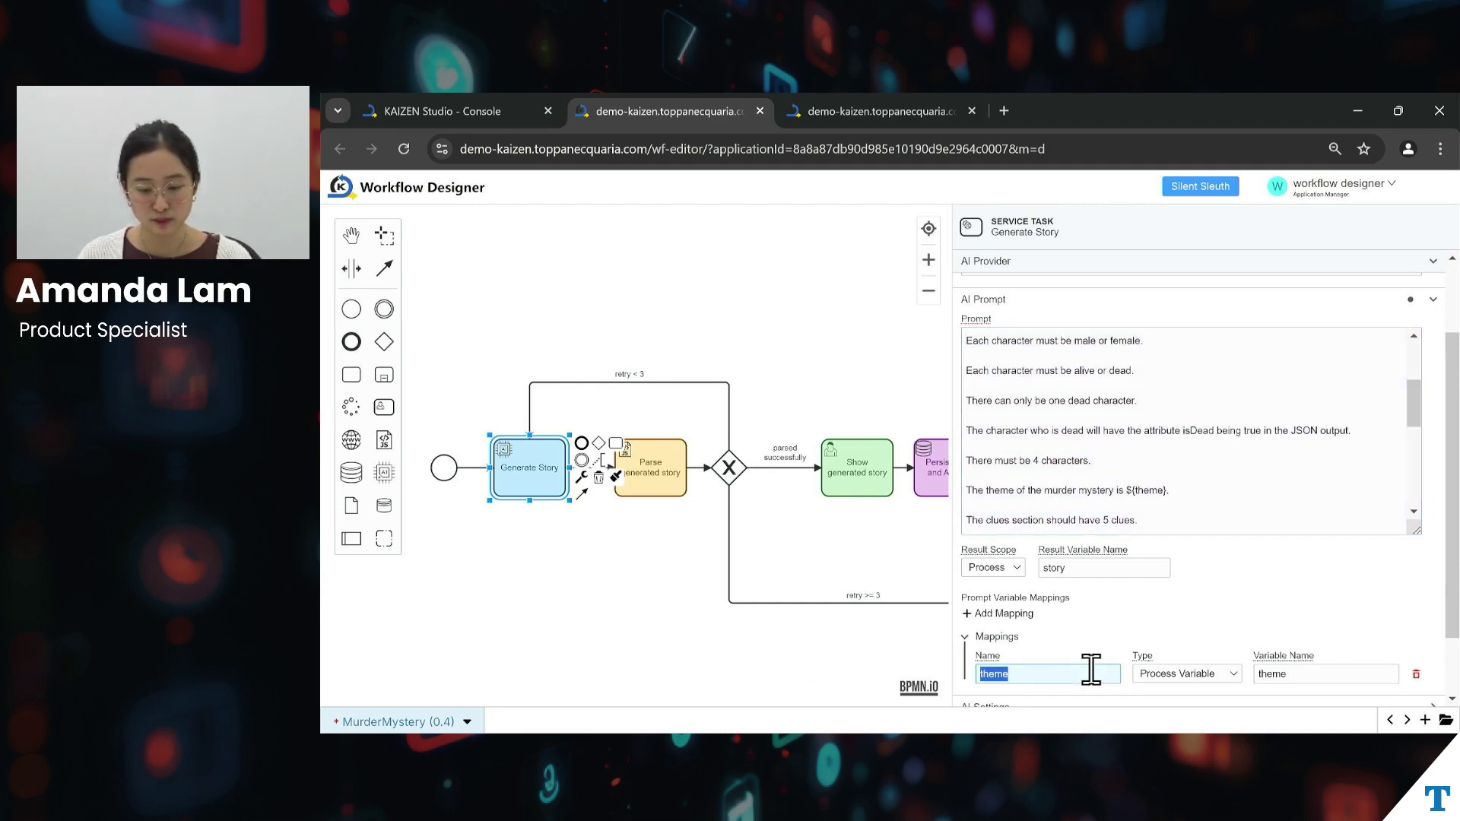
double_click(1148, 489)
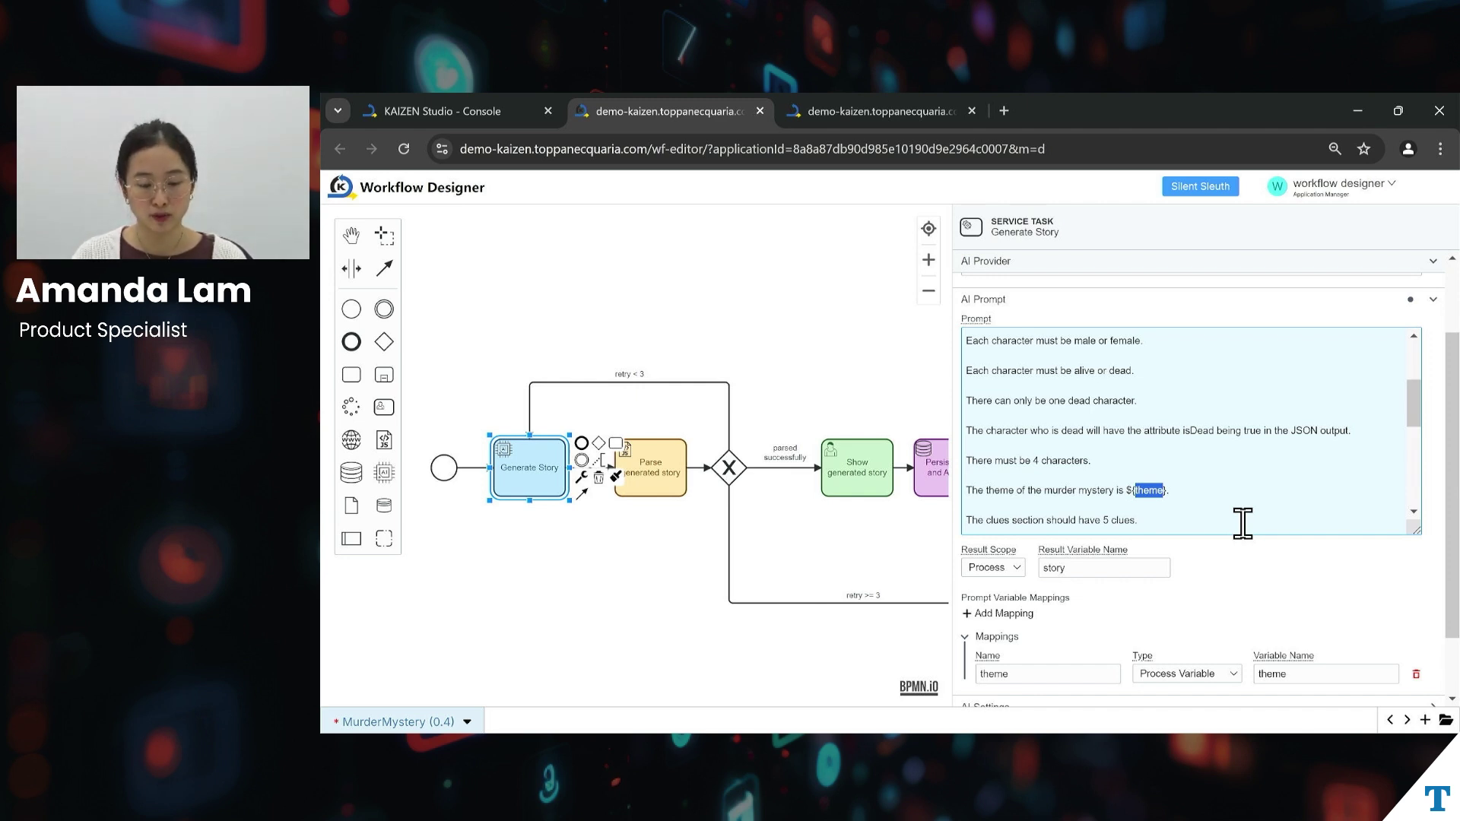
double_click(1148, 567)
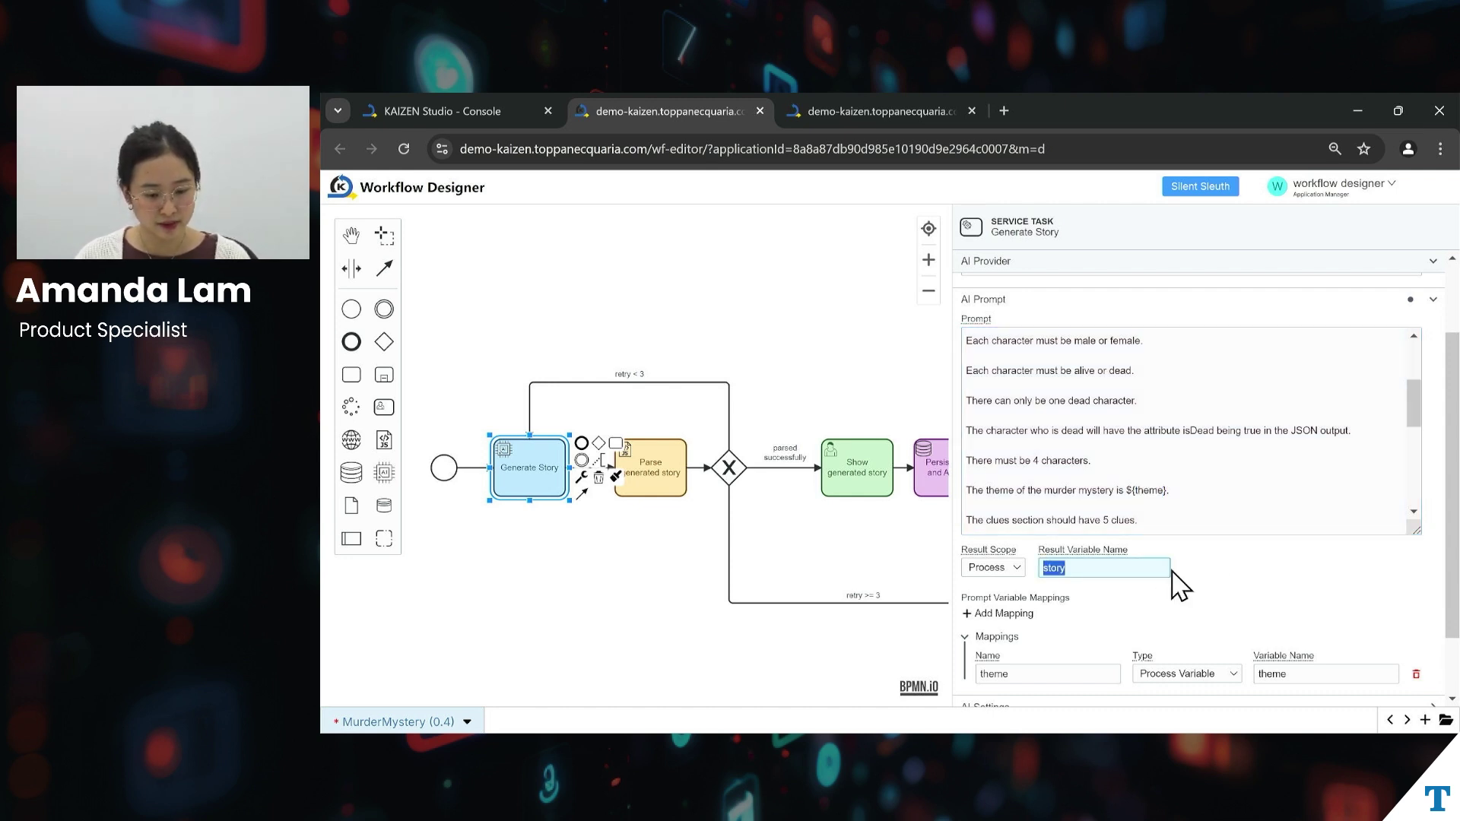
Expand the AI Settings section to see model anthropic-claude-3.5-sonnet and temperature 1
scroll(1447, 532, down, 1)
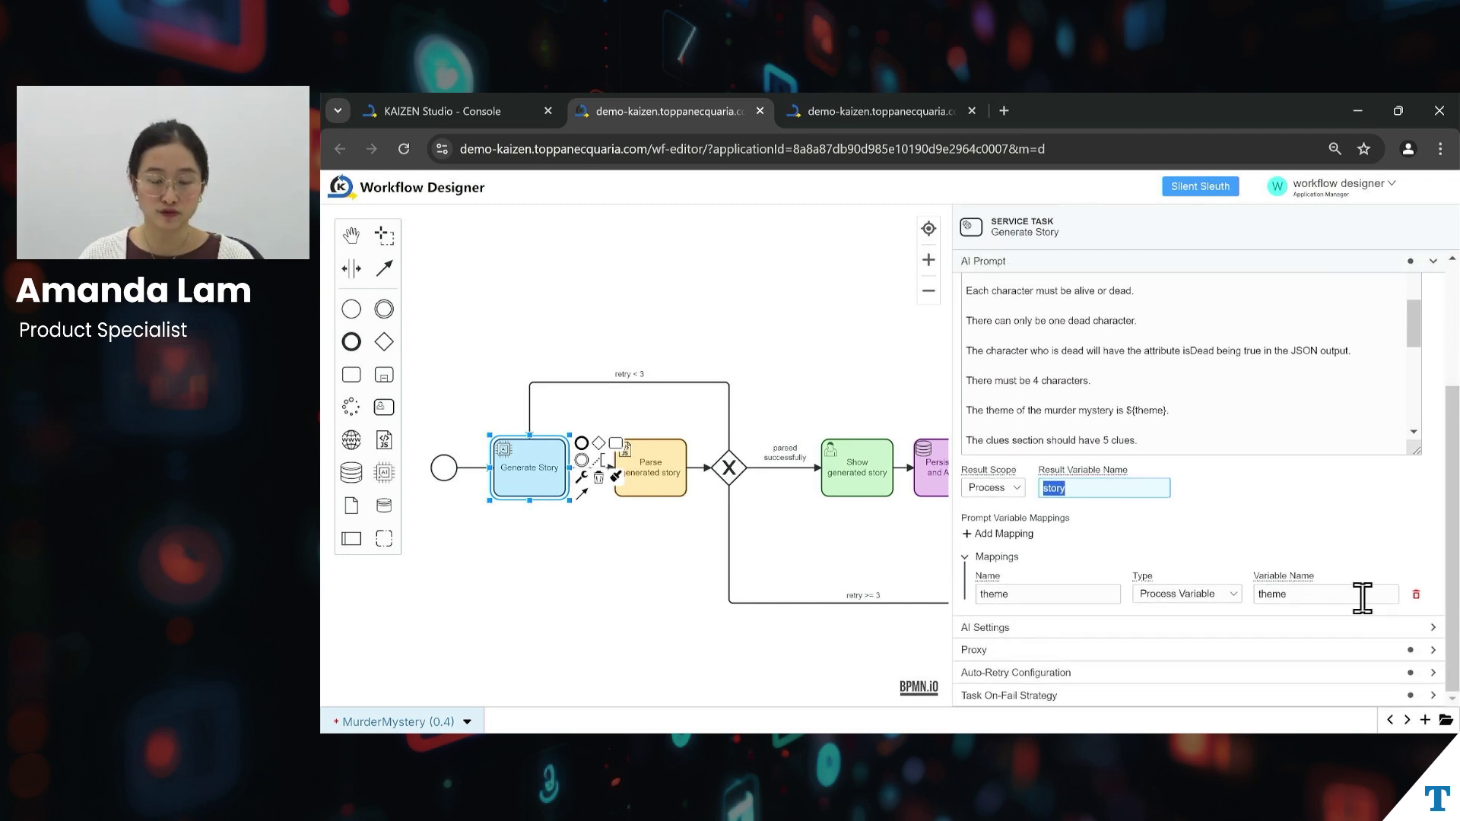
click(1353, 631)
scroll(1353, 636, down, 1)
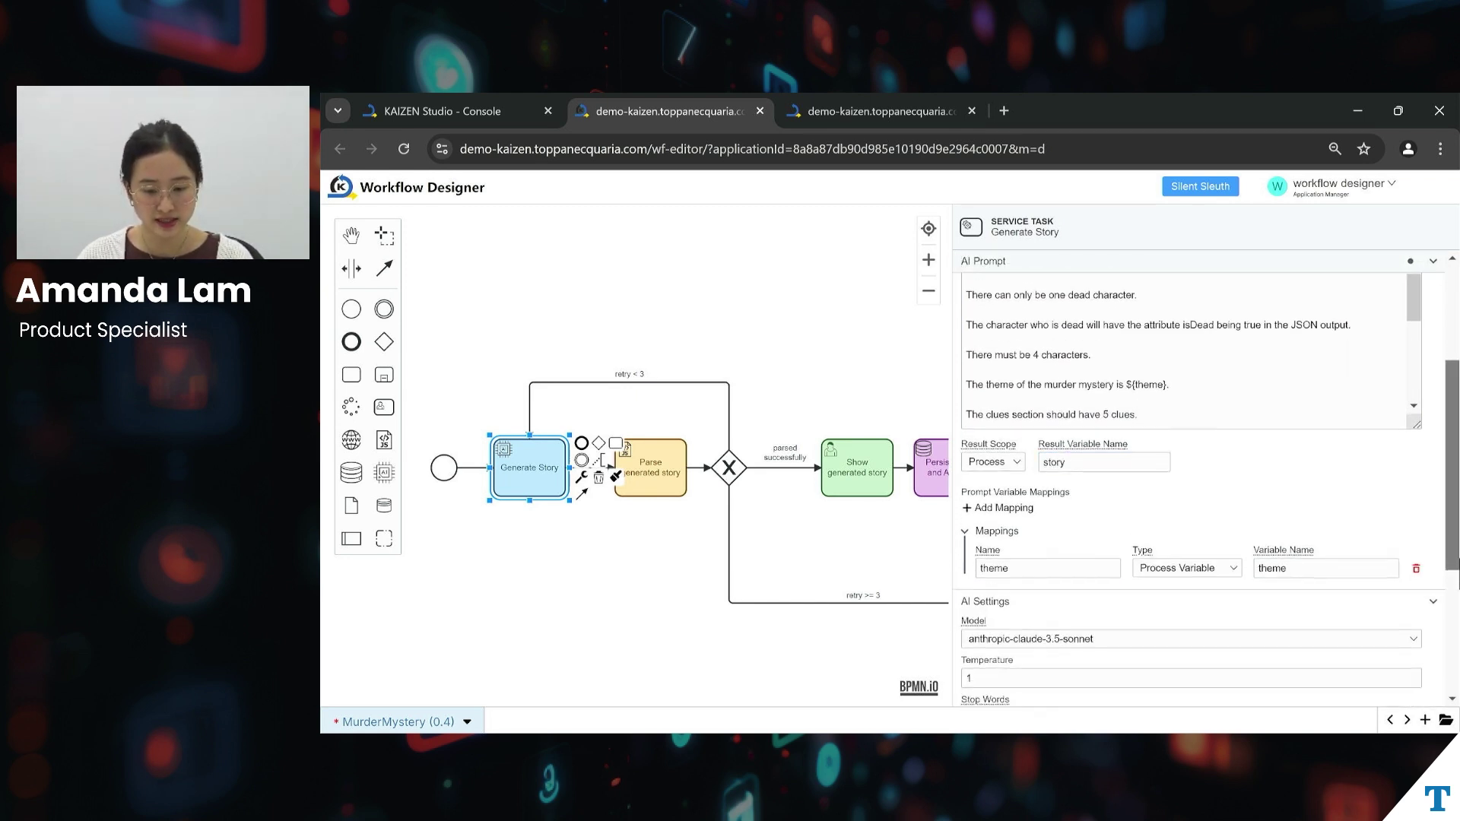
scroll(1353, 636, down, 3)
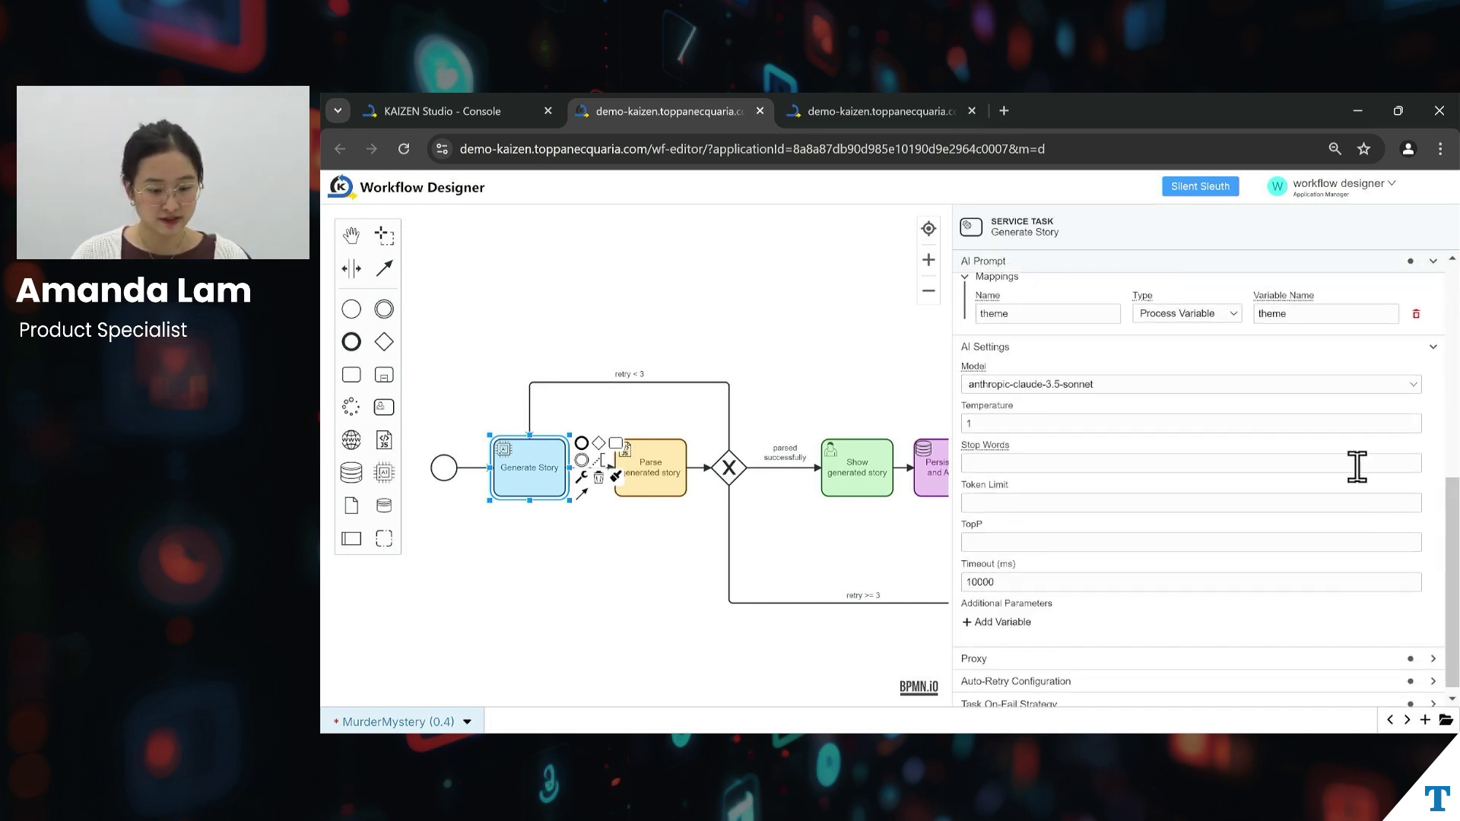
Keep anthropic-claude-3.5-sonnet as the model and review temperature, stop words, token limit and timeout
click(1333, 385)
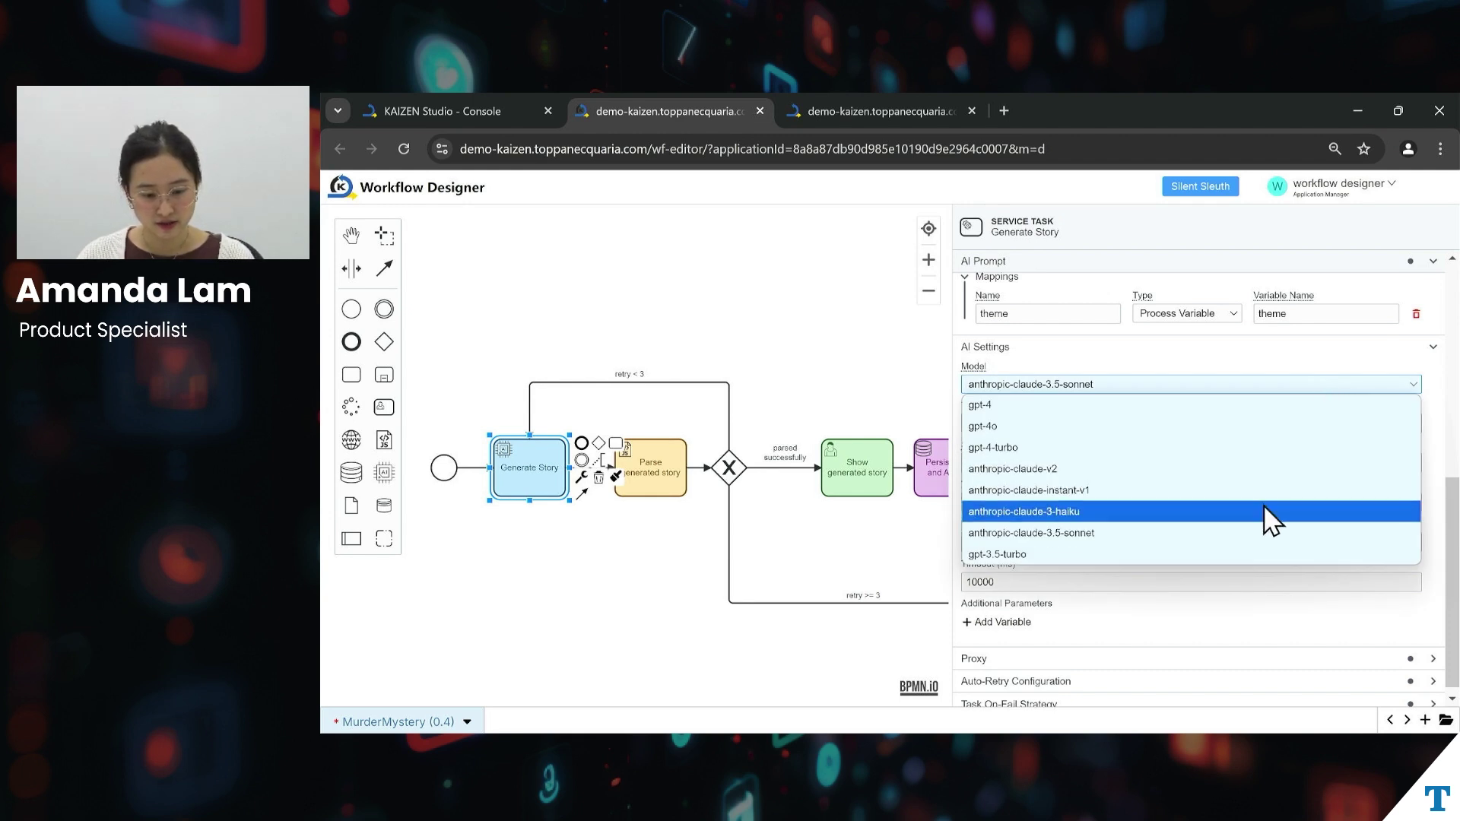
click(1242, 530)
click(1051, 422)
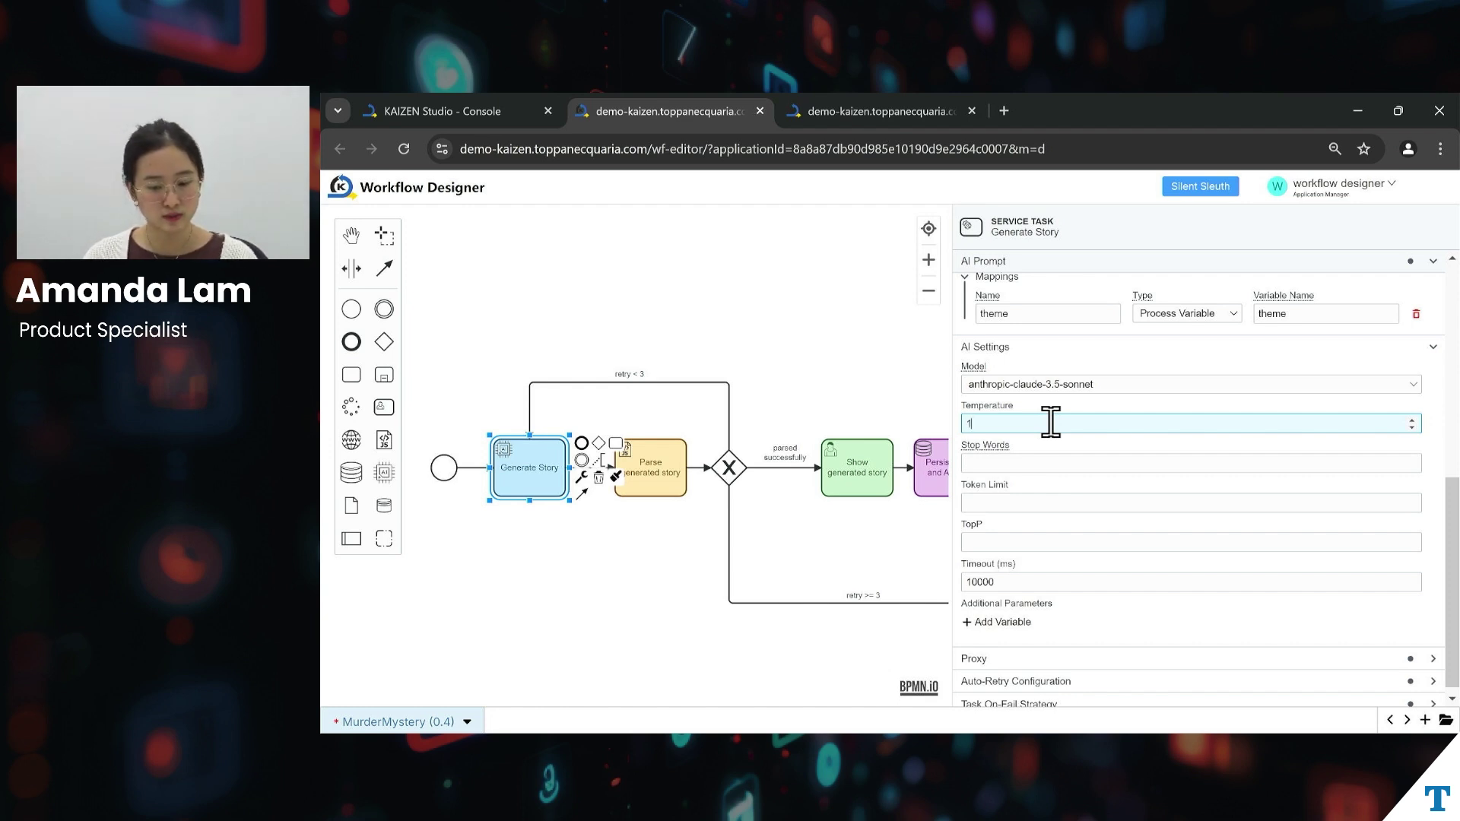
click(1051, 460)
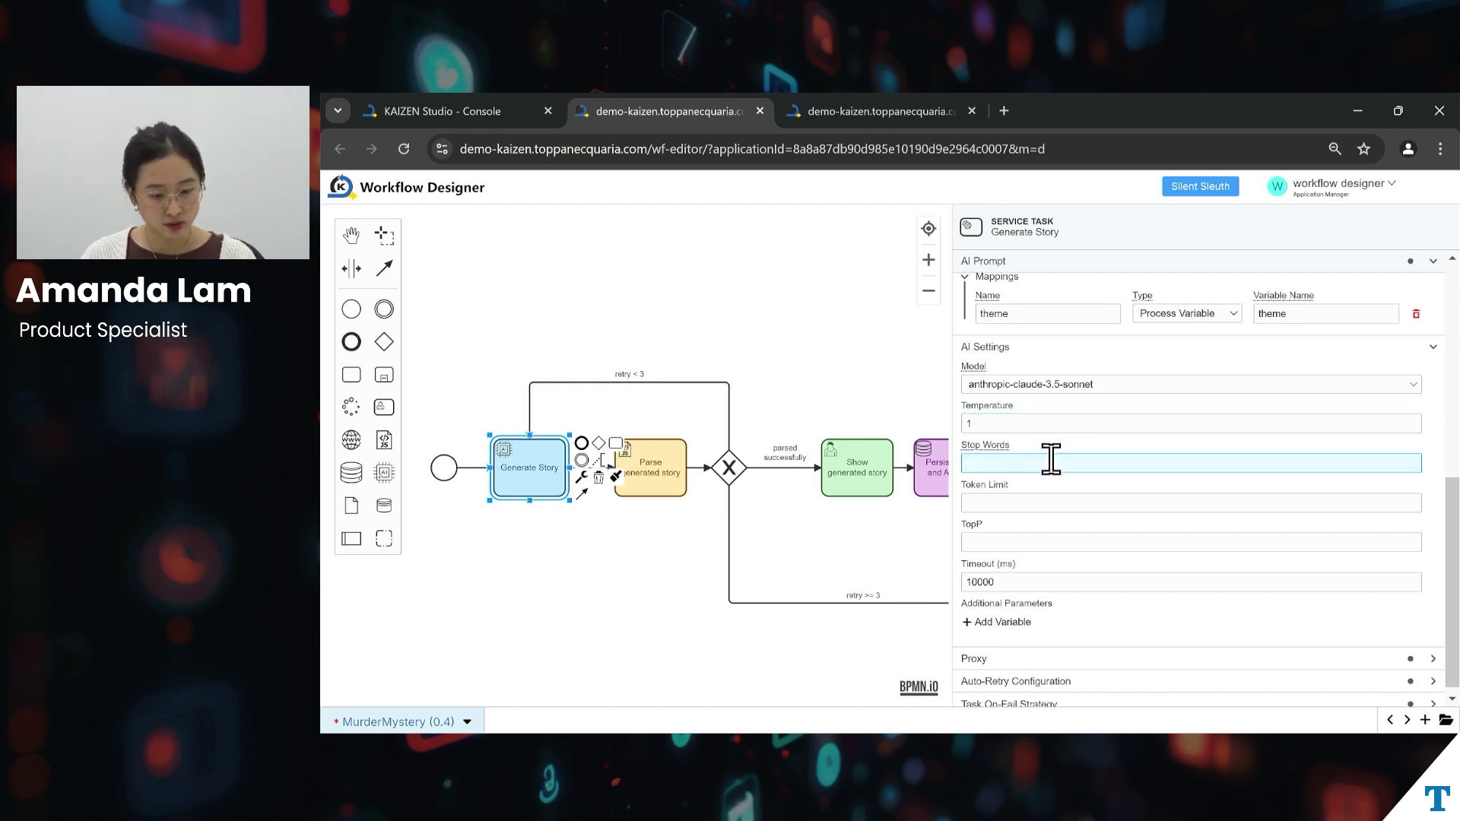
click(1050, 504)
click(1036, 583)
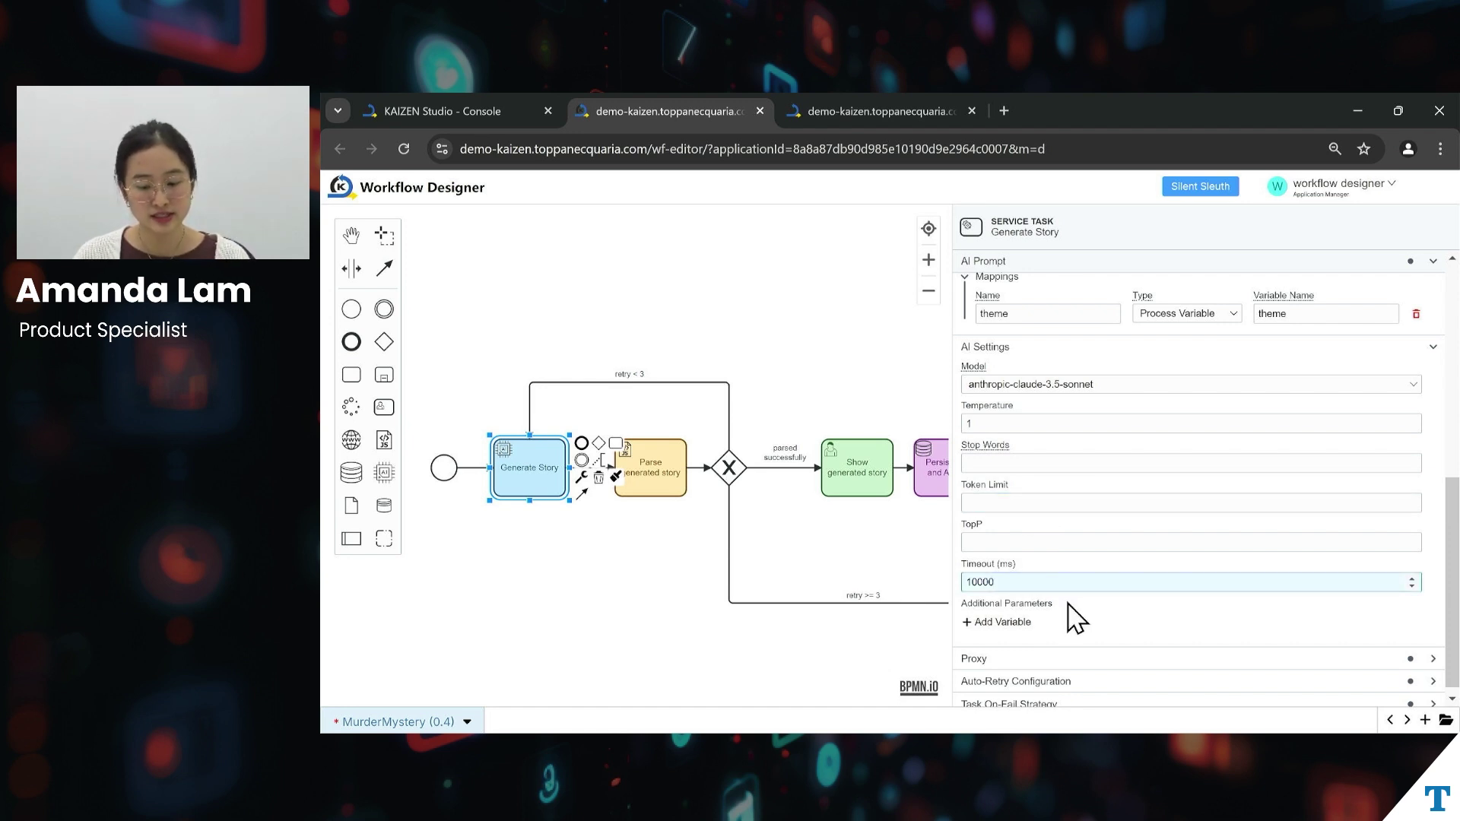
Add a parameter variable with name and value fields, then show the MurderMystery process properties
click(1012, 623)
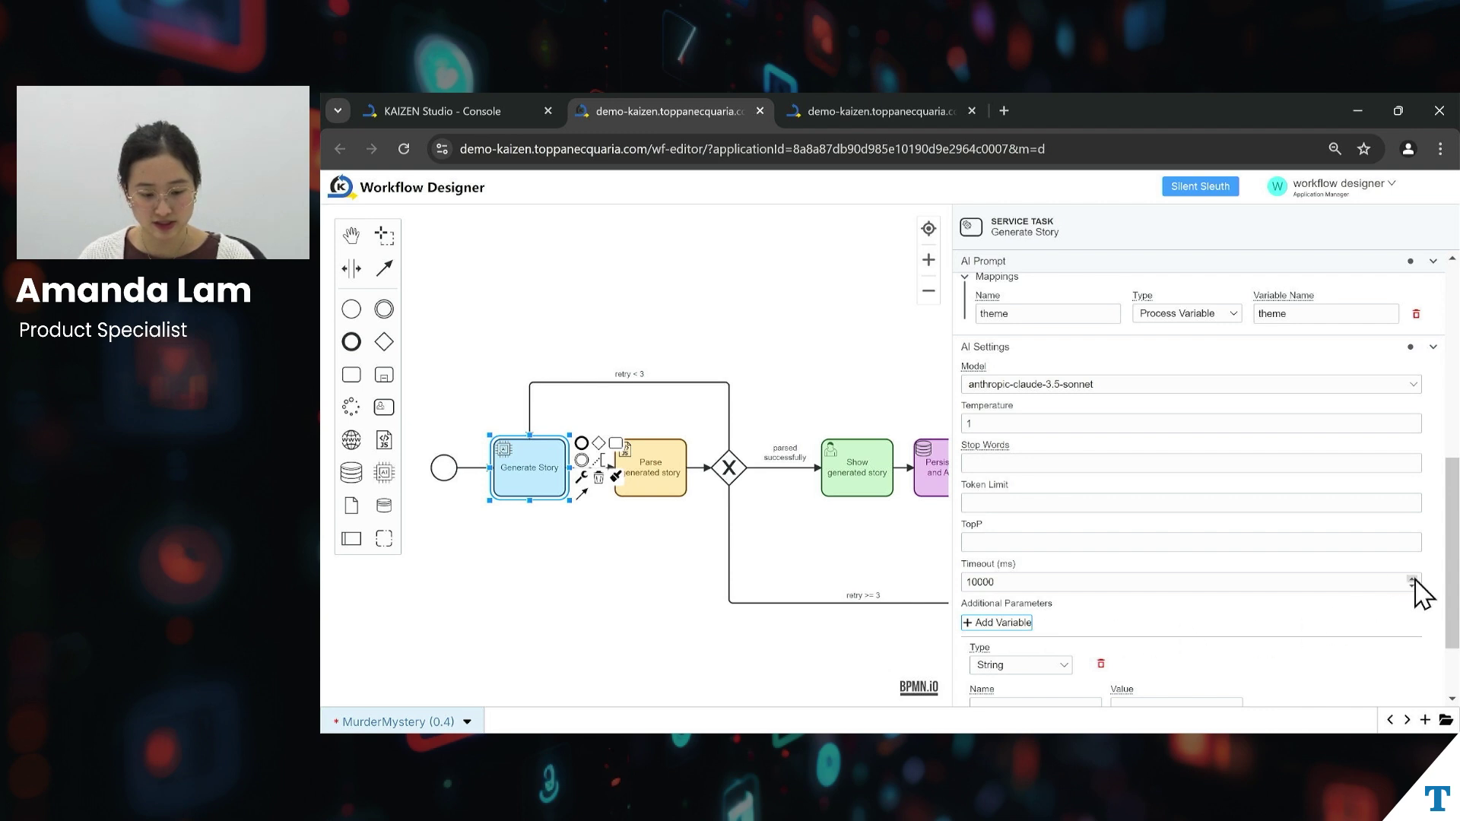
scroll(1457, 593, down, 1)
scroll(1456, 593, down, 2)
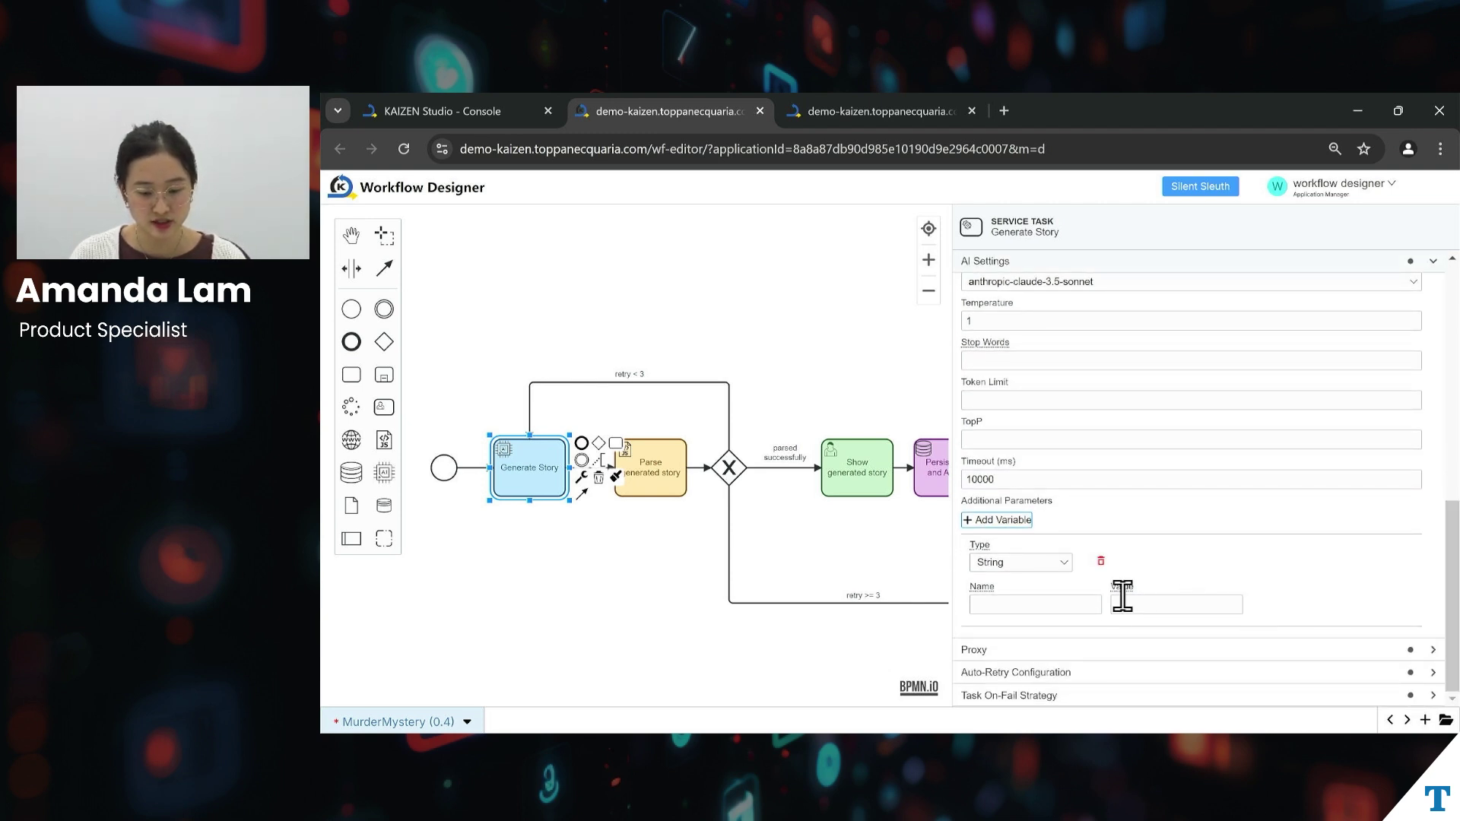
click(1036, 605)
click(1180, 601)
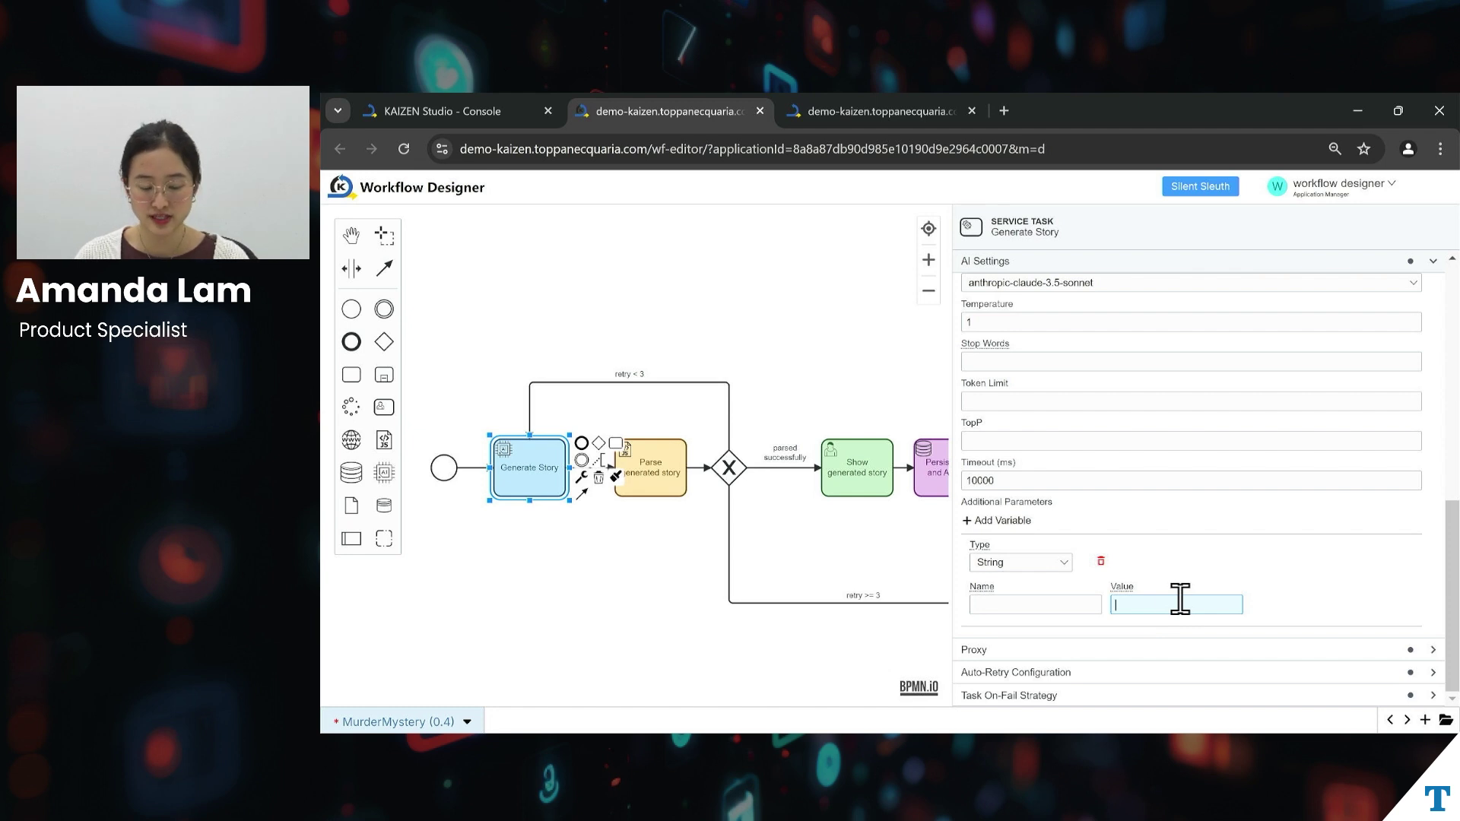
click(541, 479)
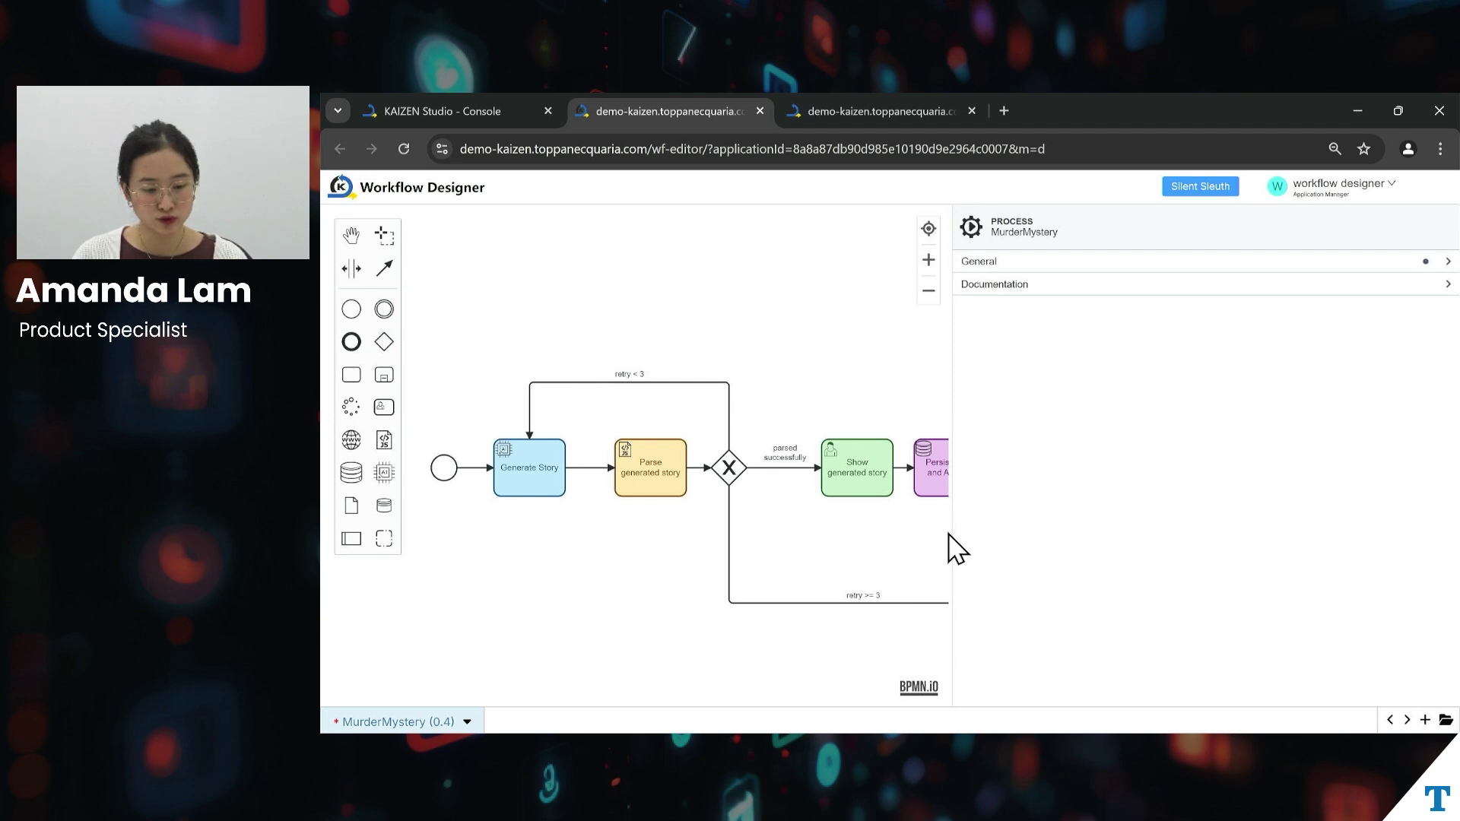
Widen the canvas by moving the properties panel border right to reveal more tasks
click(668, 473)
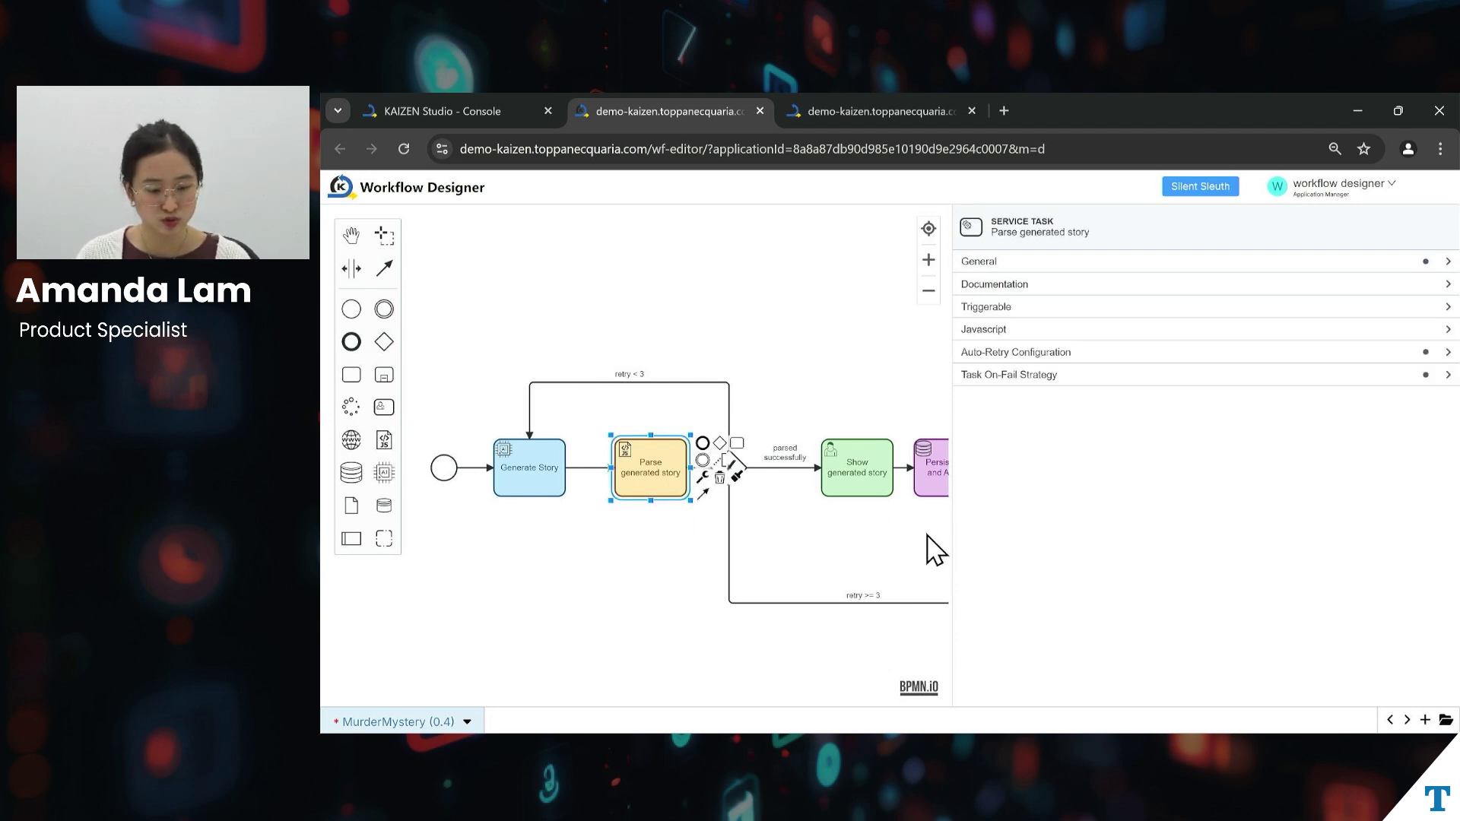
click(948, 525)
drag(949, 521, 1183, 529)
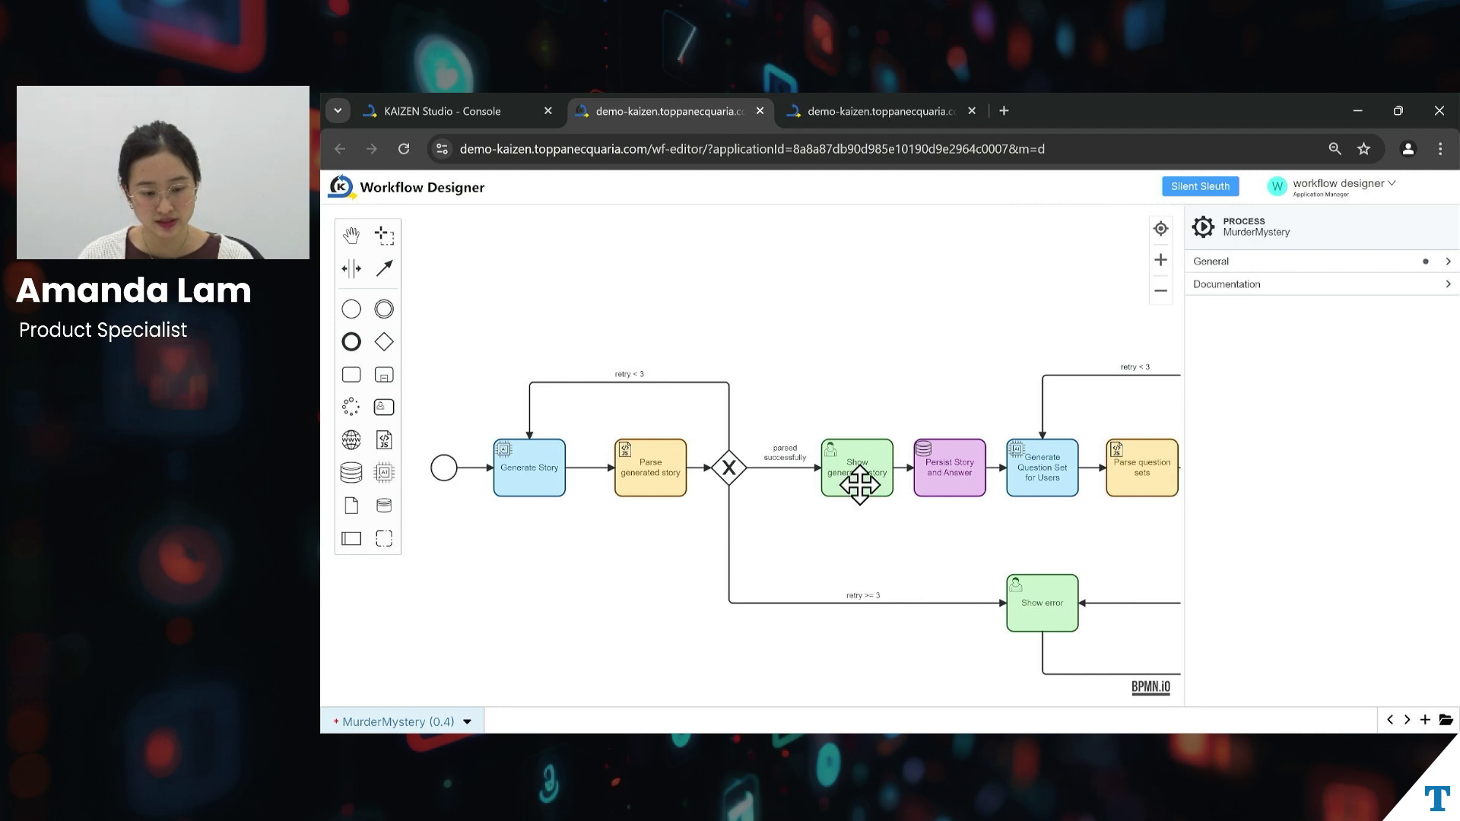
Review Parse generated story's enlarged Javascript code, then select the Show generated story user task
click(652, 469)
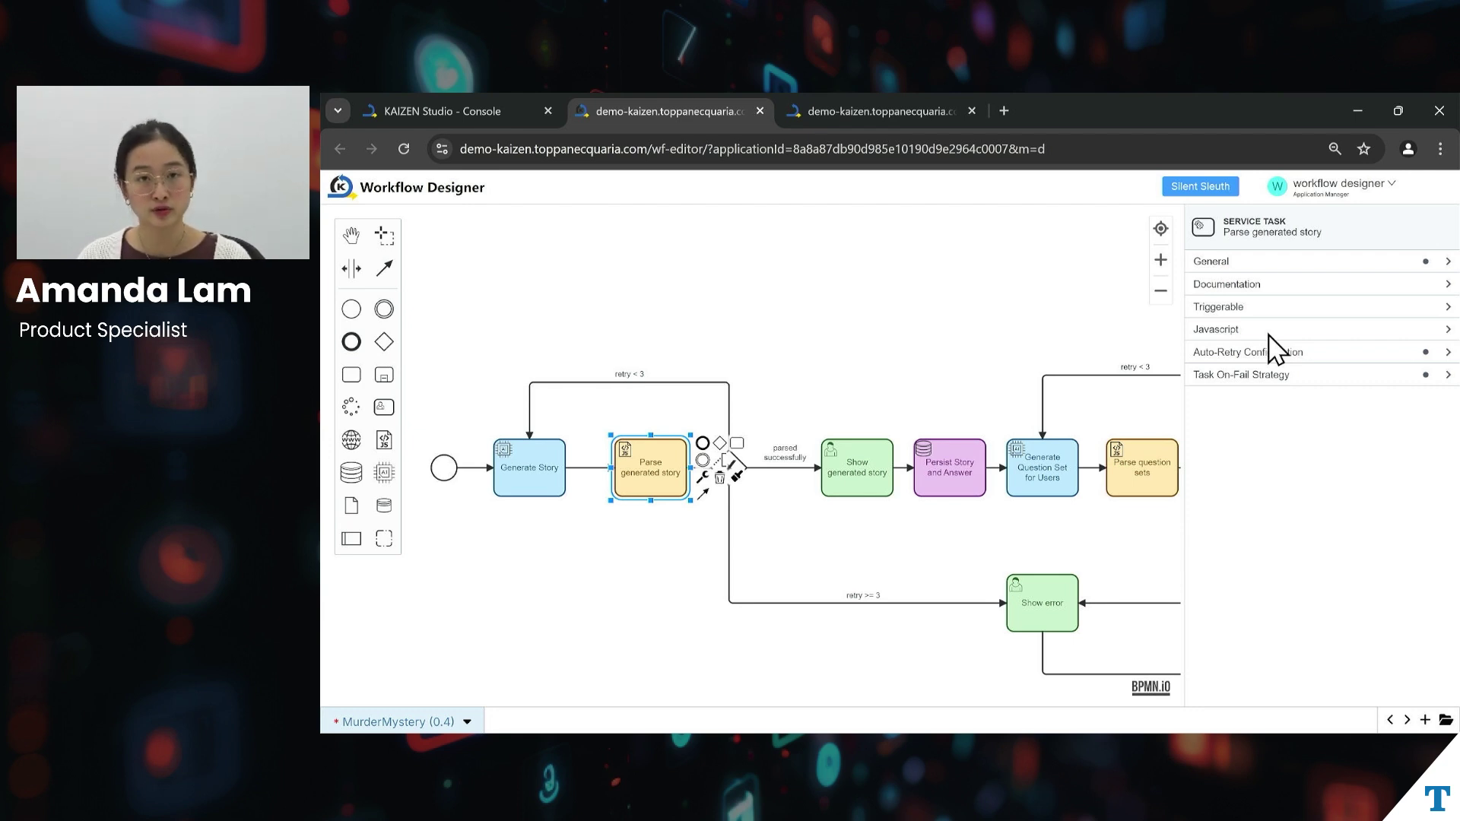
click(1269, 334)
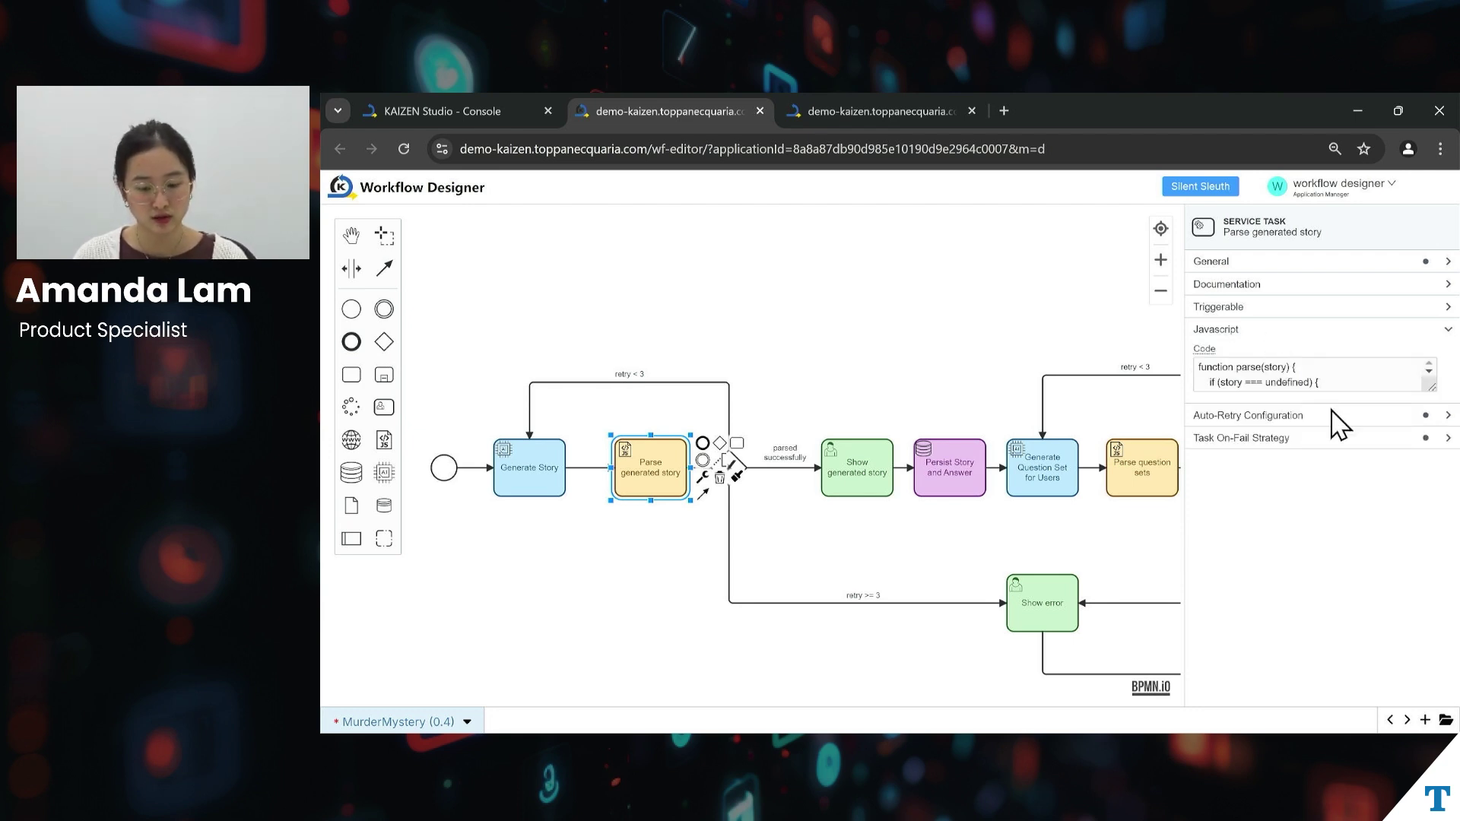
drag(1431, 386, 1424, 628)
drag(1430, 433, 1433, 587)
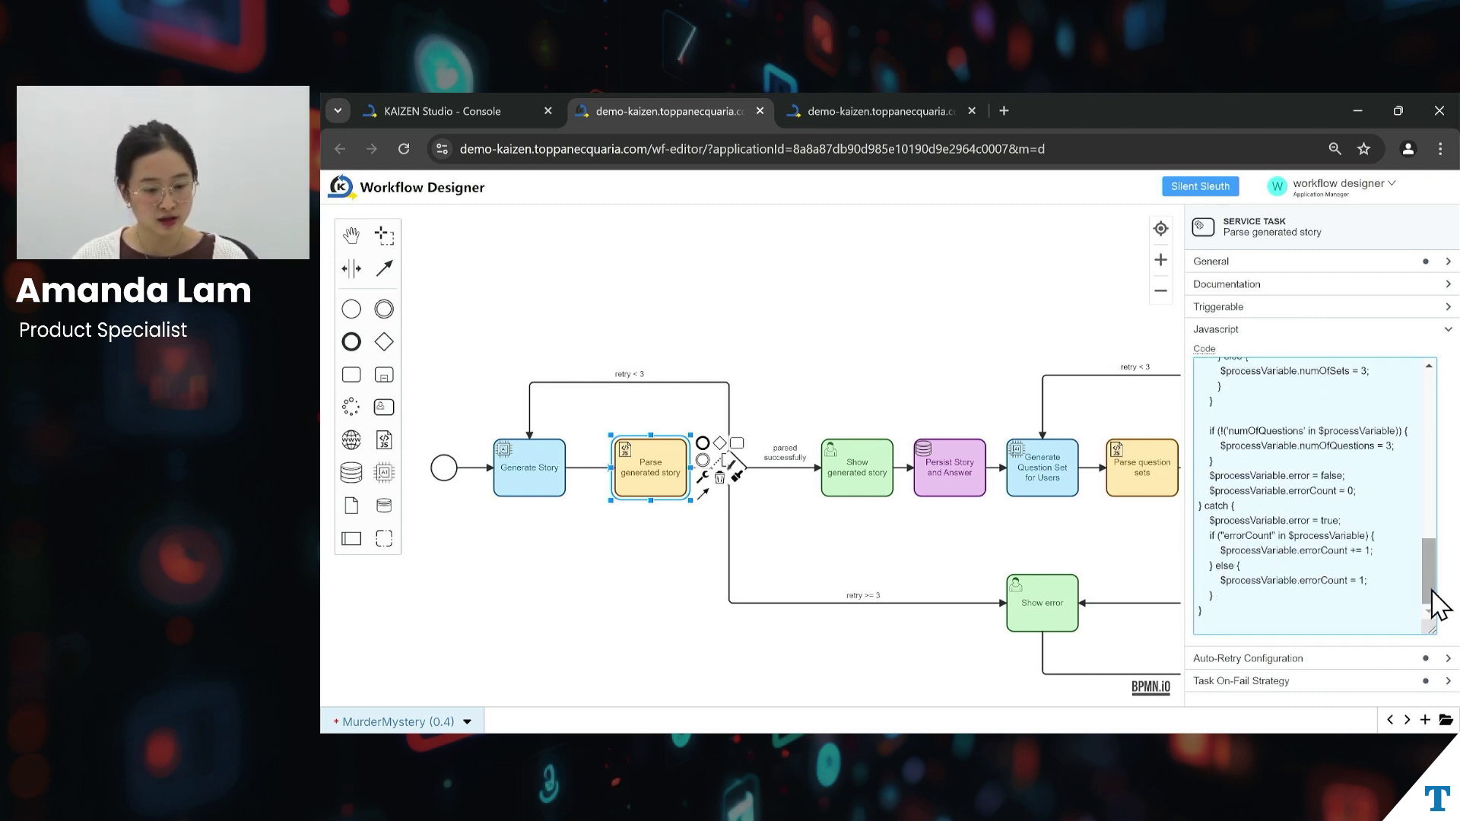
click(872, 496)
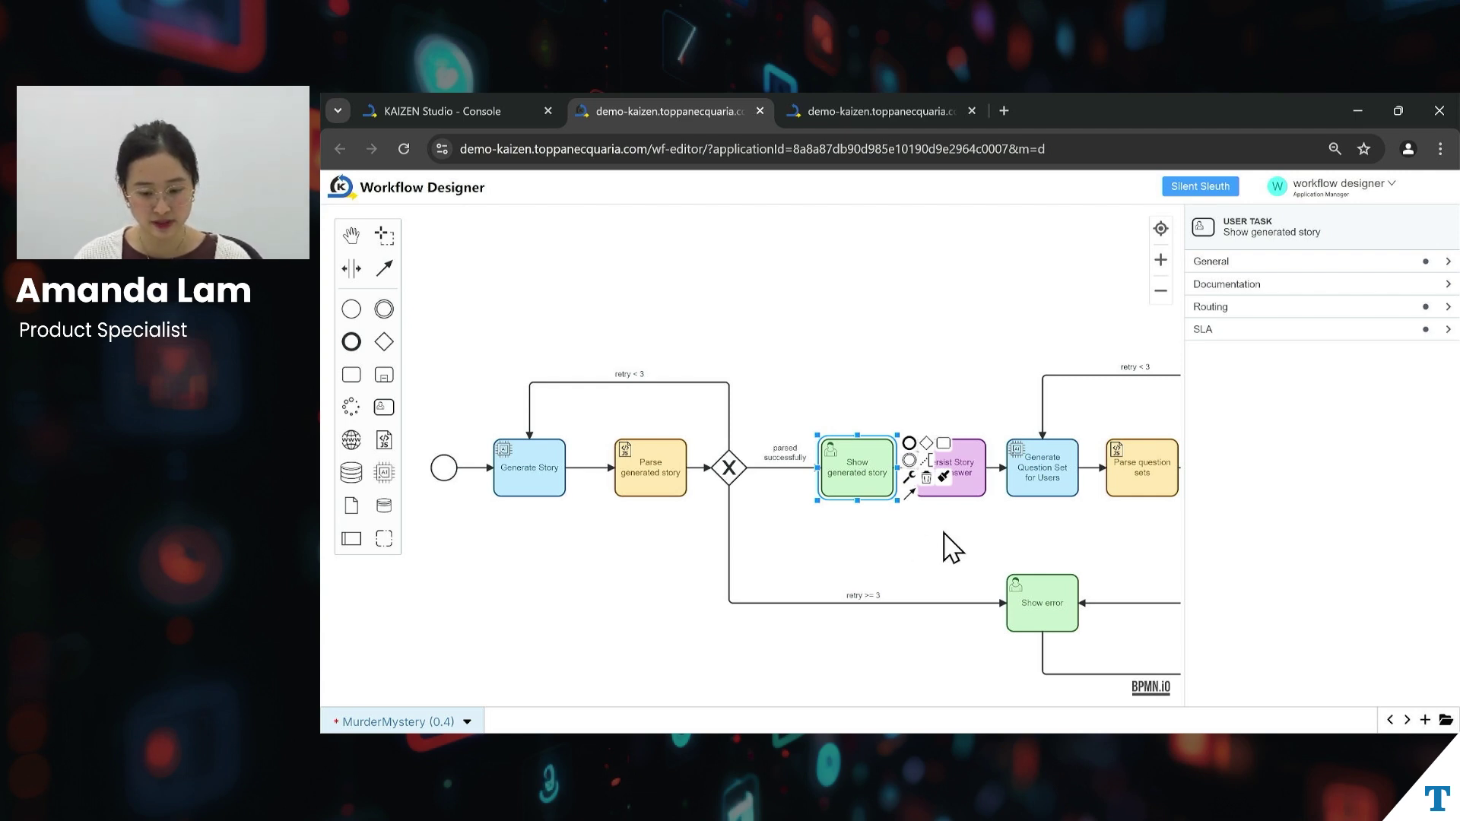
Select Persist Story and Answer, expand Datasource and SQL Entries, and keep DML type INSERT
click(960, 481)
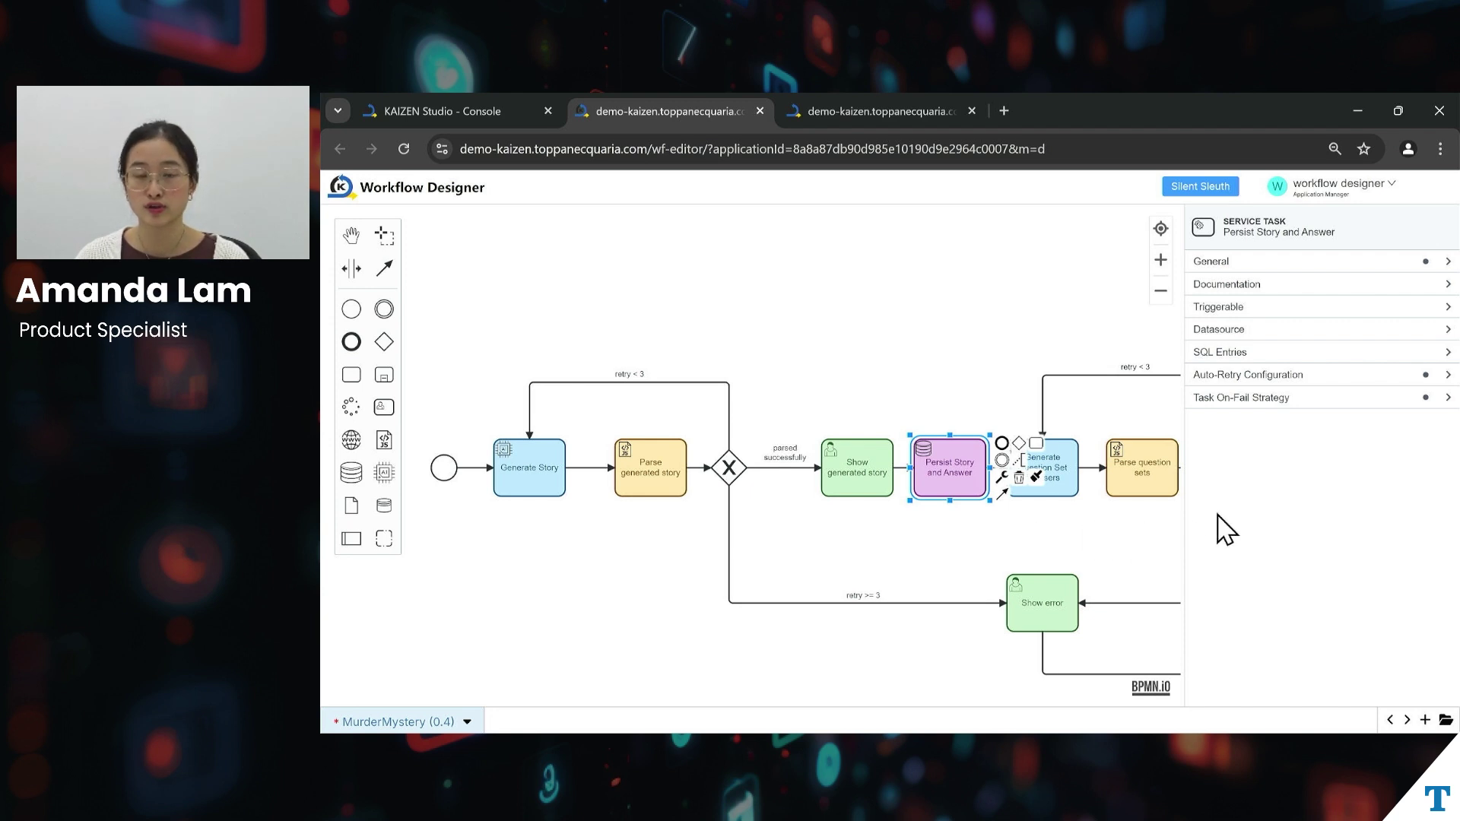
click(1292, 333)
click(1266, 401)
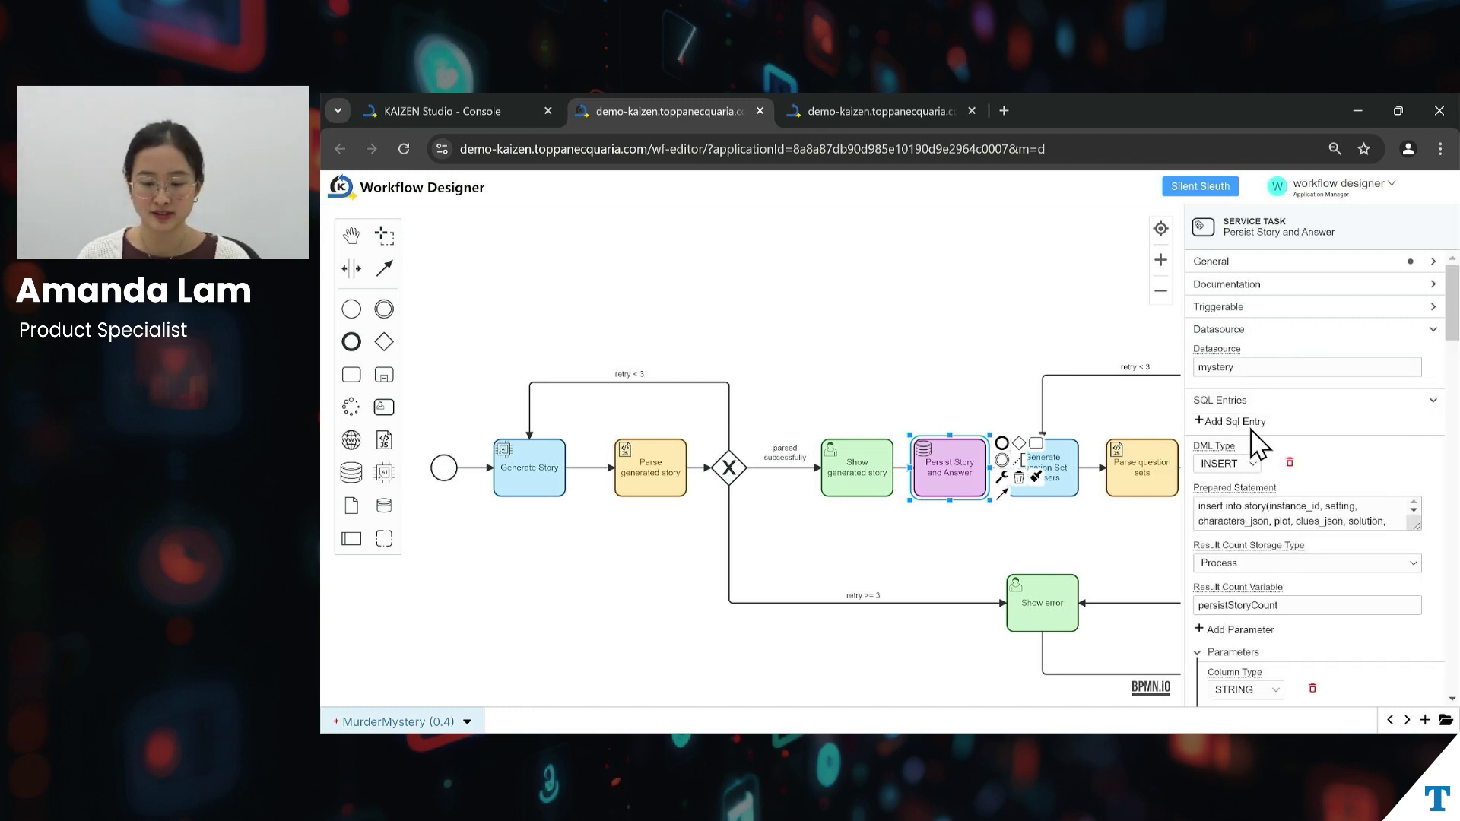
click(1251, 466)
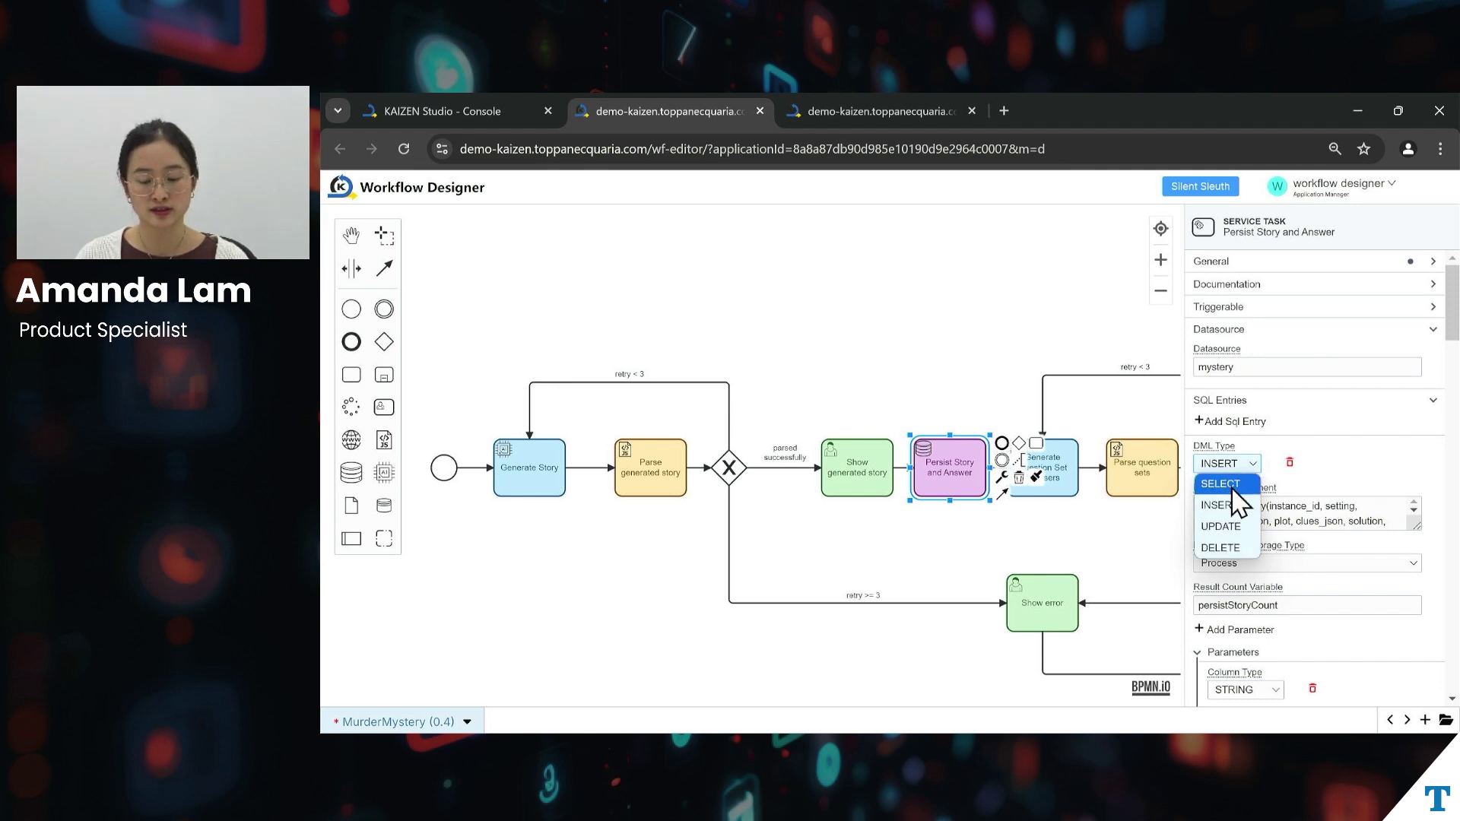
click(1242, 465)
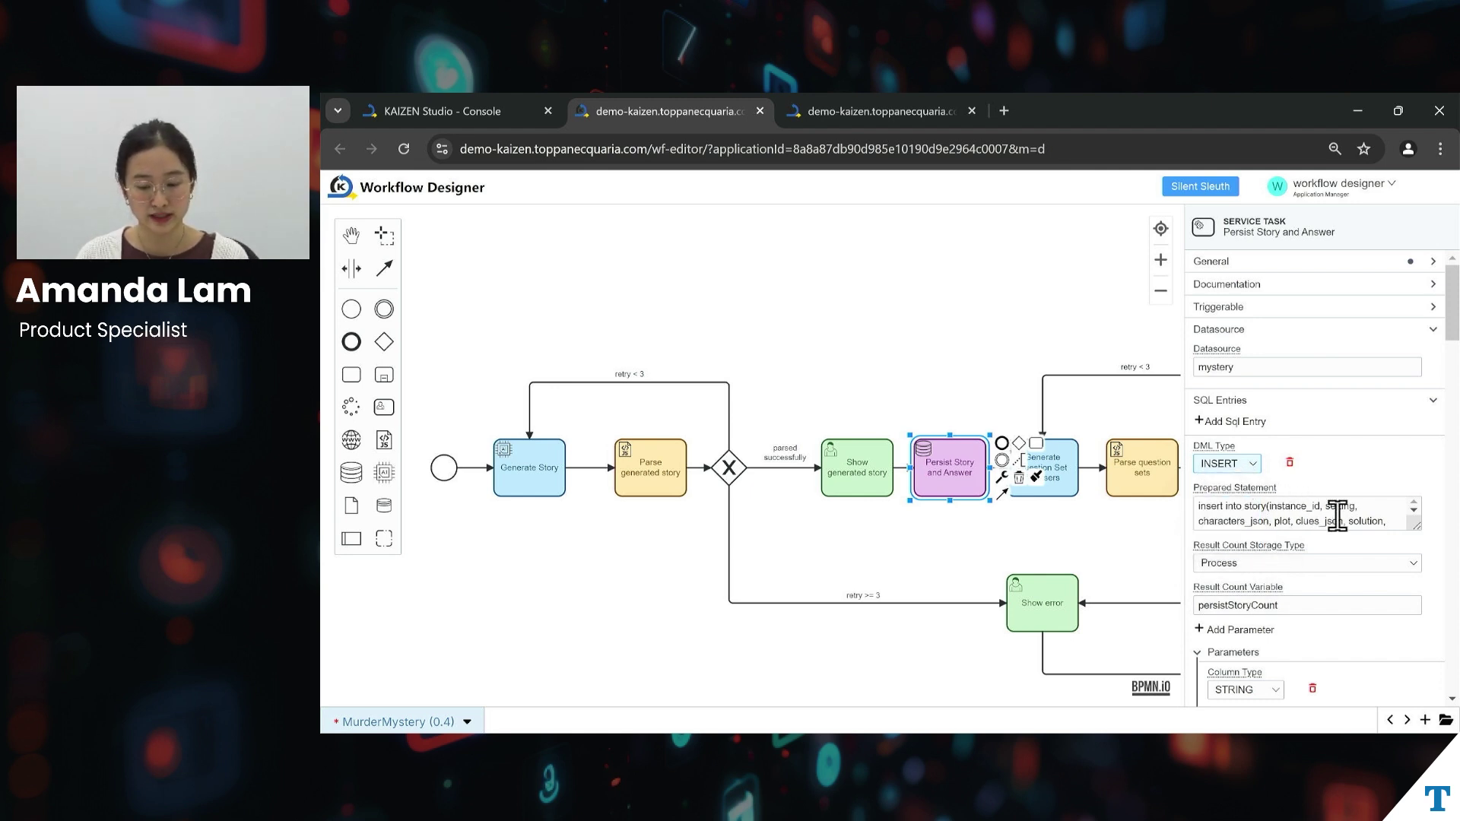
Enlarge the Prepared Statement box to read the full INSERT into the story table
drag(1413, 525, 1197, 498)
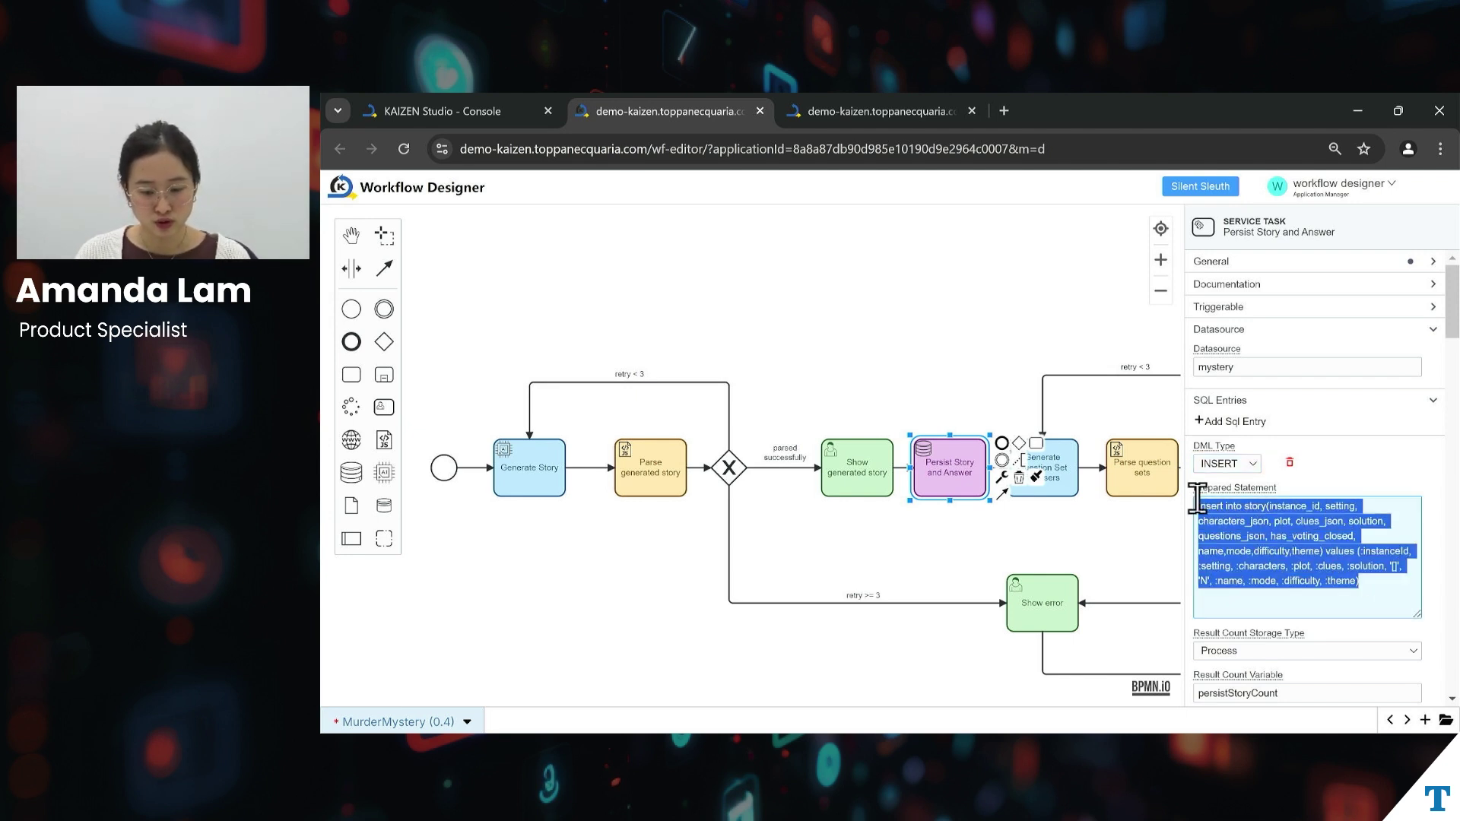
click(1307, 601)
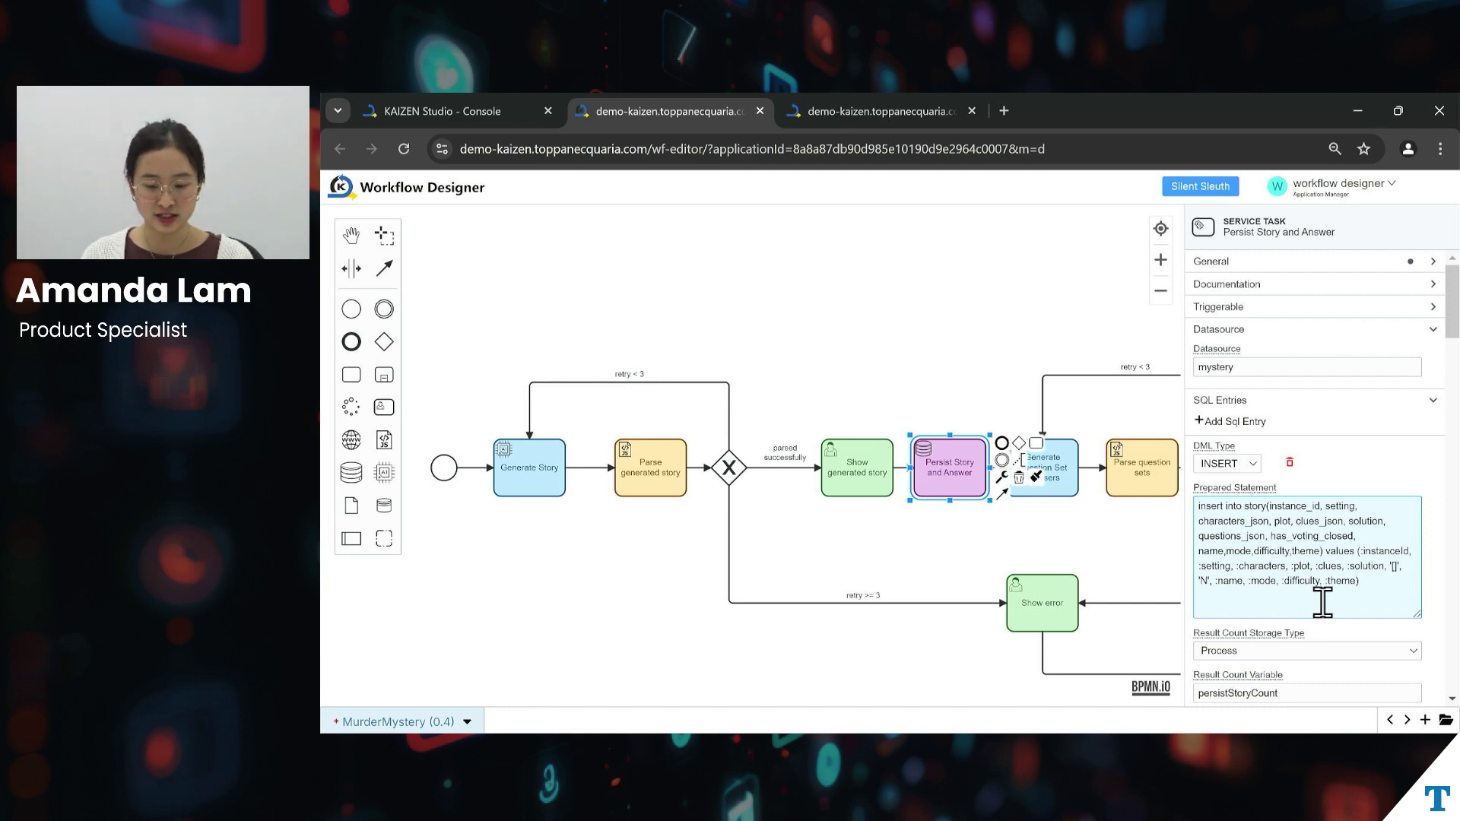
click(1378, 591)
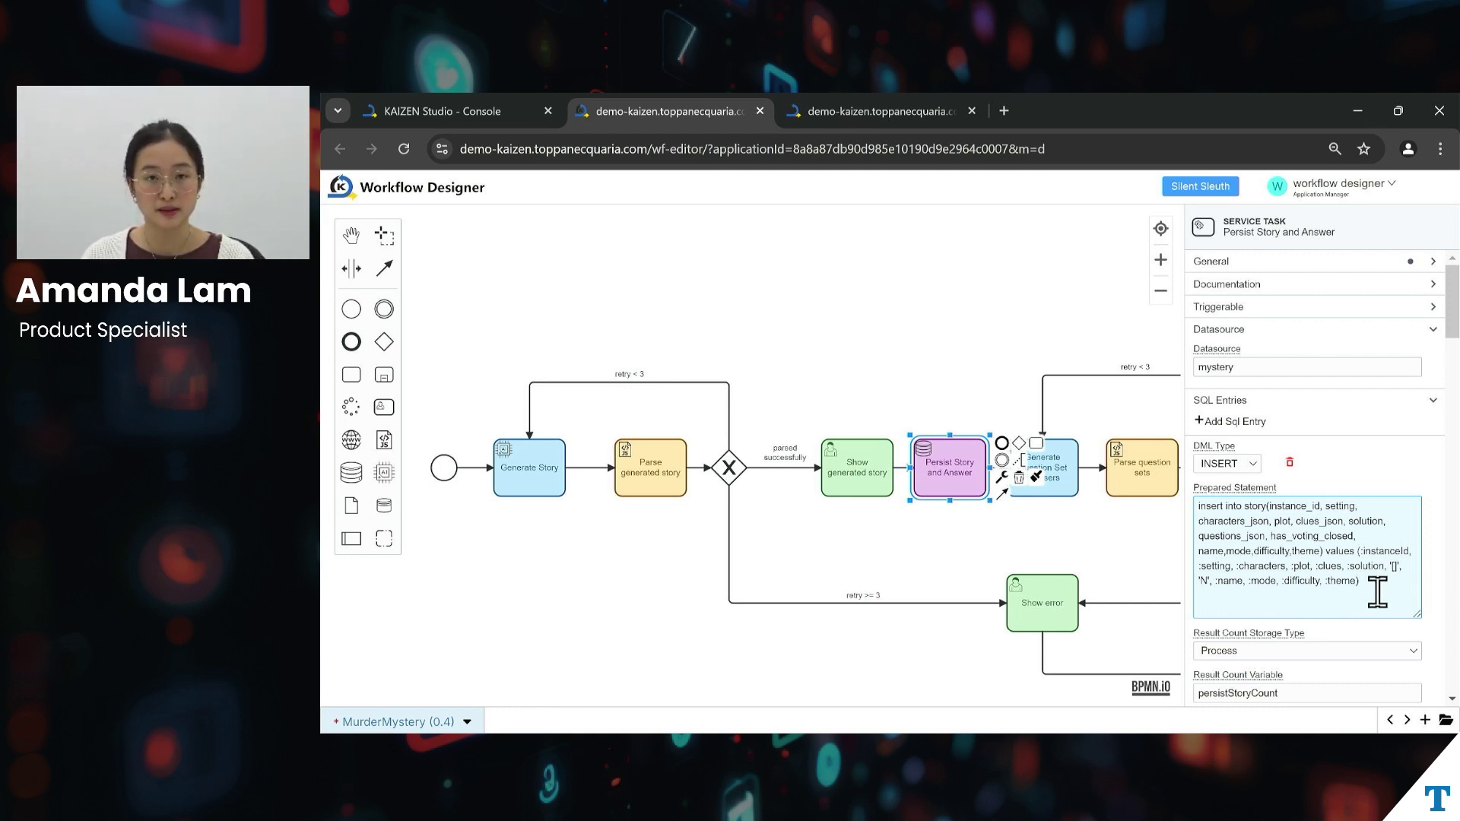
scroll(1454, 354, down, 2)
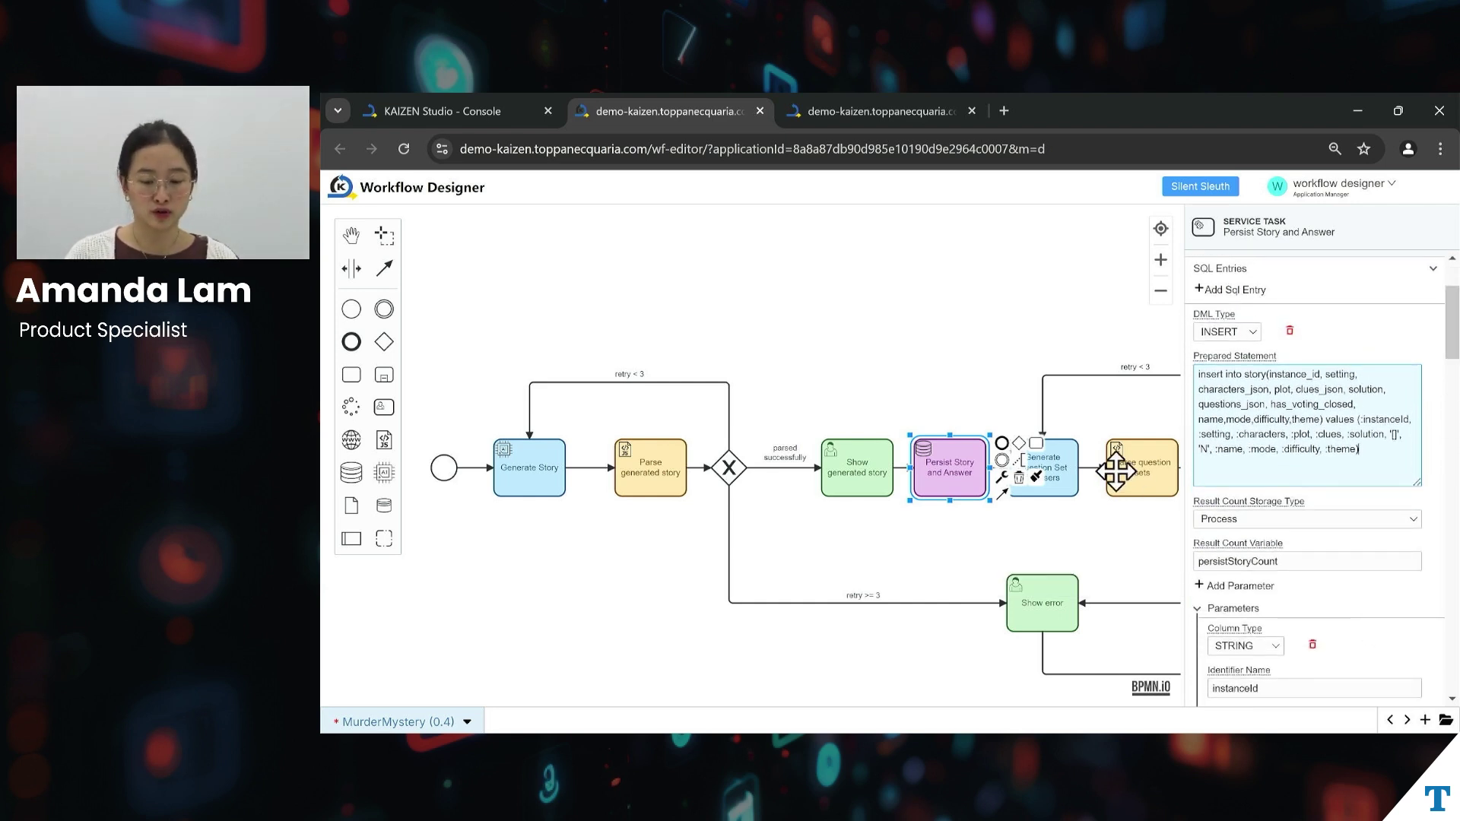
Select Generate Question Set for Users and enlarge its prompt to find the ${parsedStory} variable
click(1063, 480)
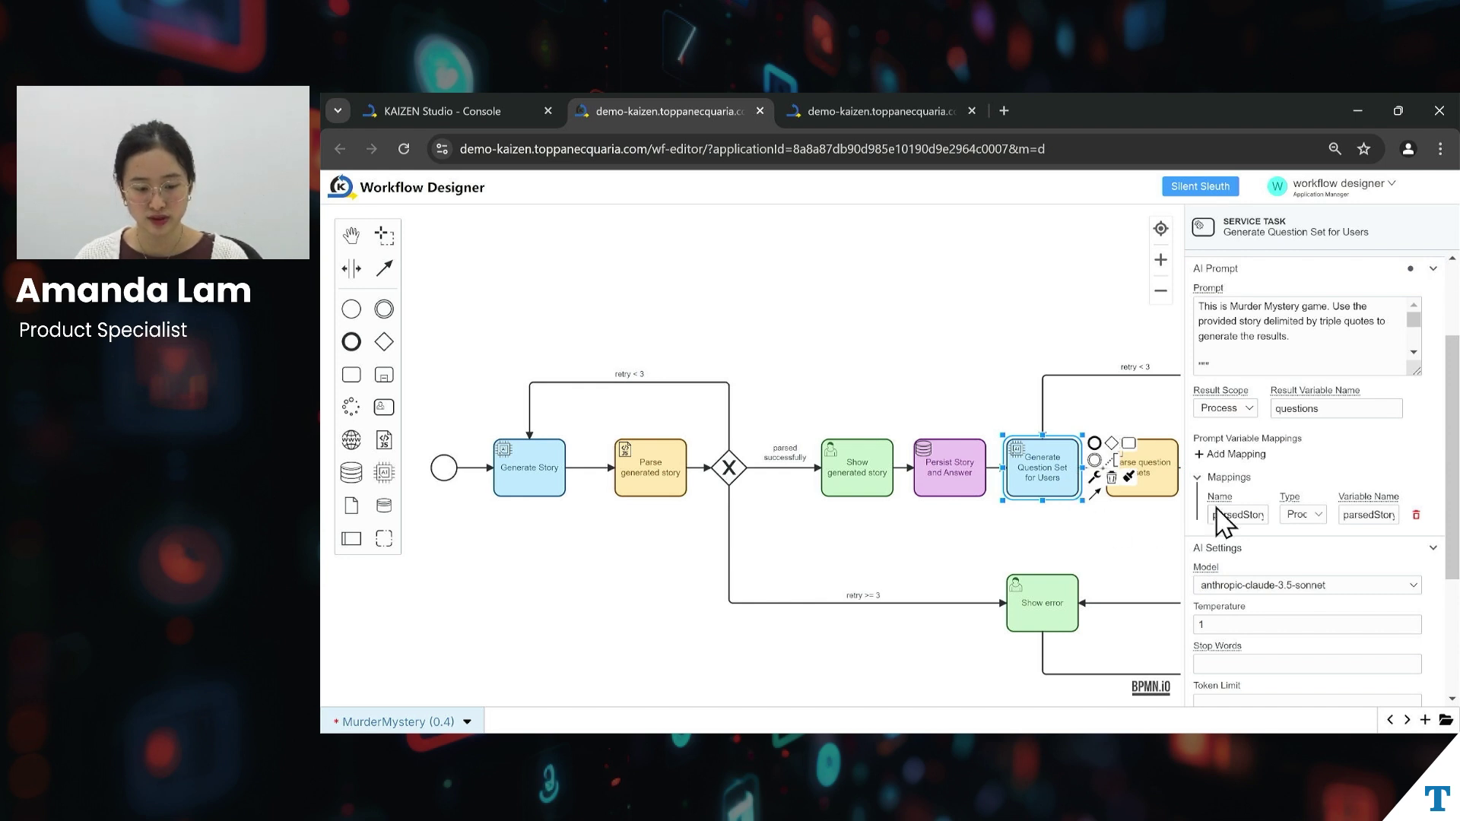
drag(1416, 371, 1416, 592)
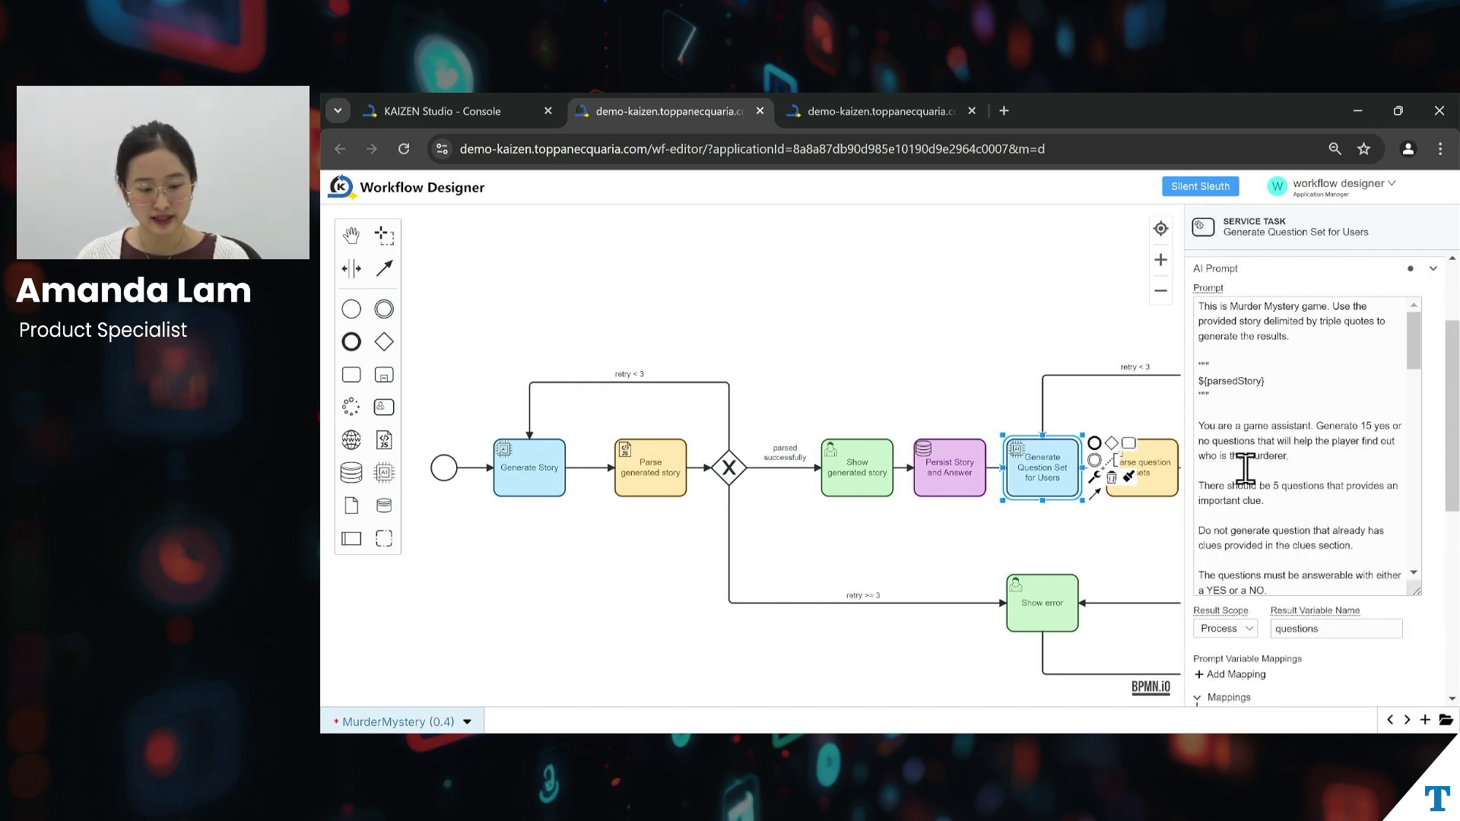
click(1415, 344)
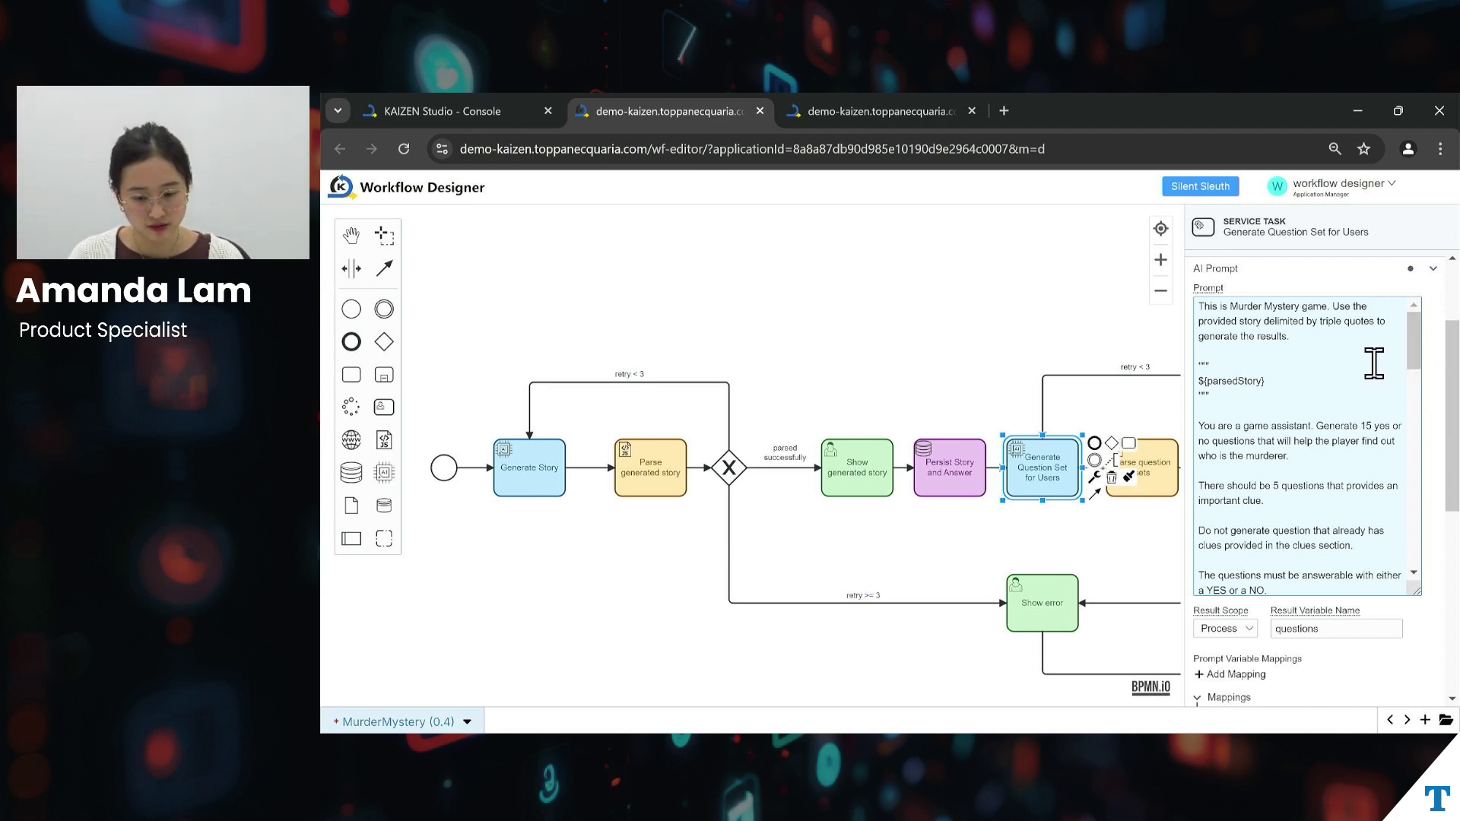
double_click(1245, 381)
drag(1453, 377, 1454, 403)
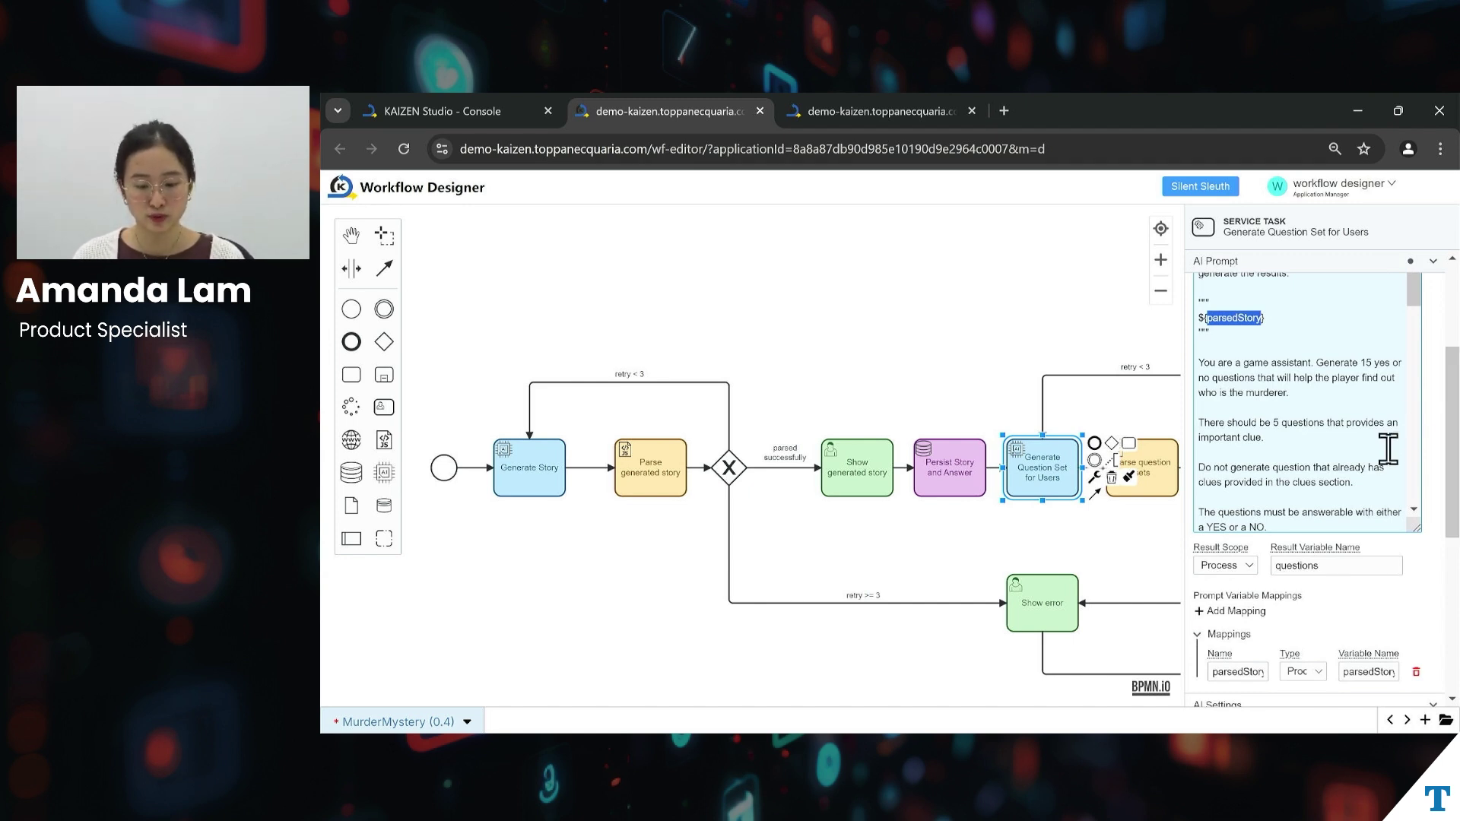
Check Generate Story's result variable name story, then return to Generate Question Set for Users
click(544, 490)
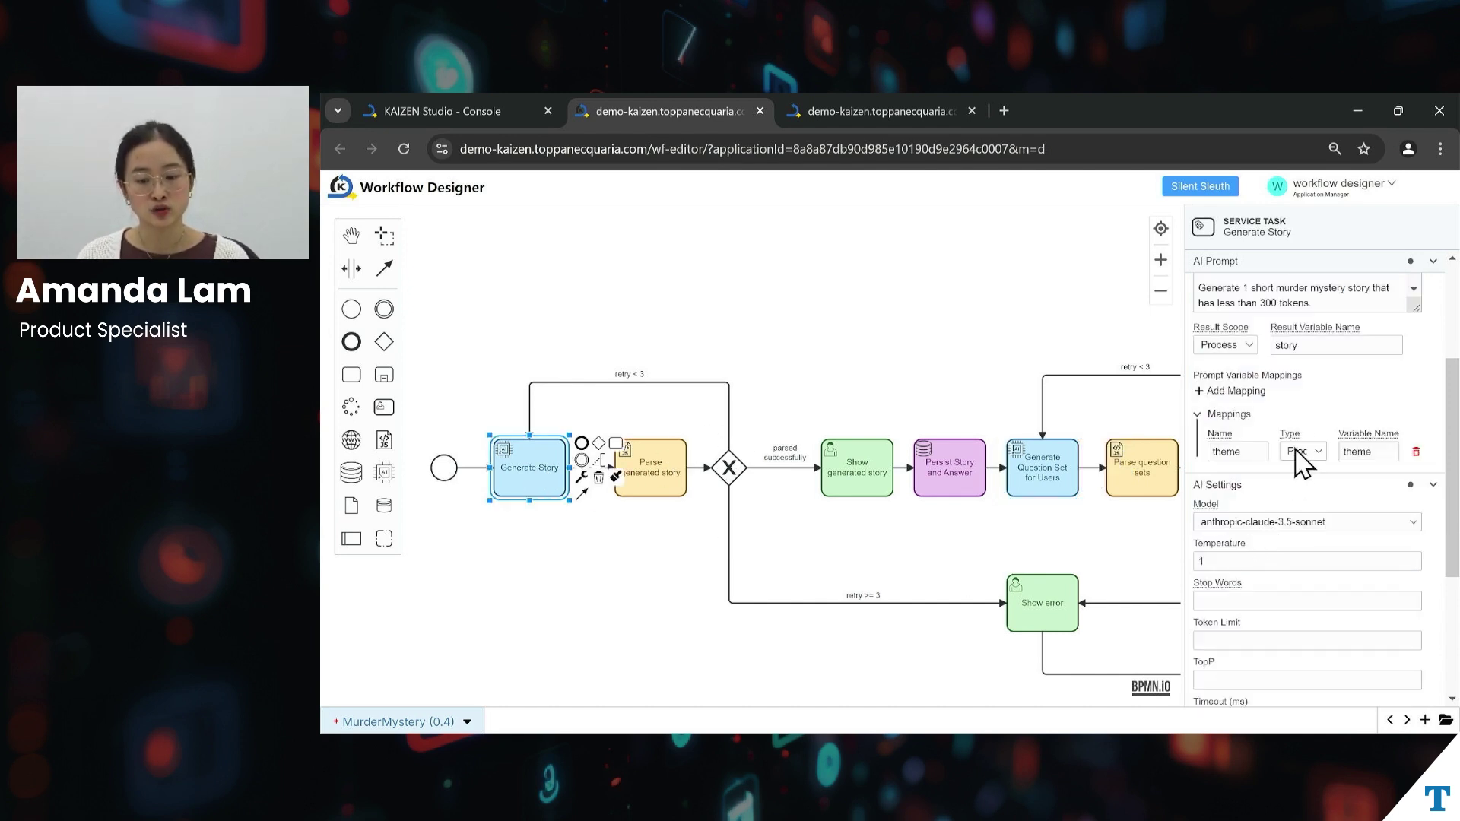
double_click(1306, 347)
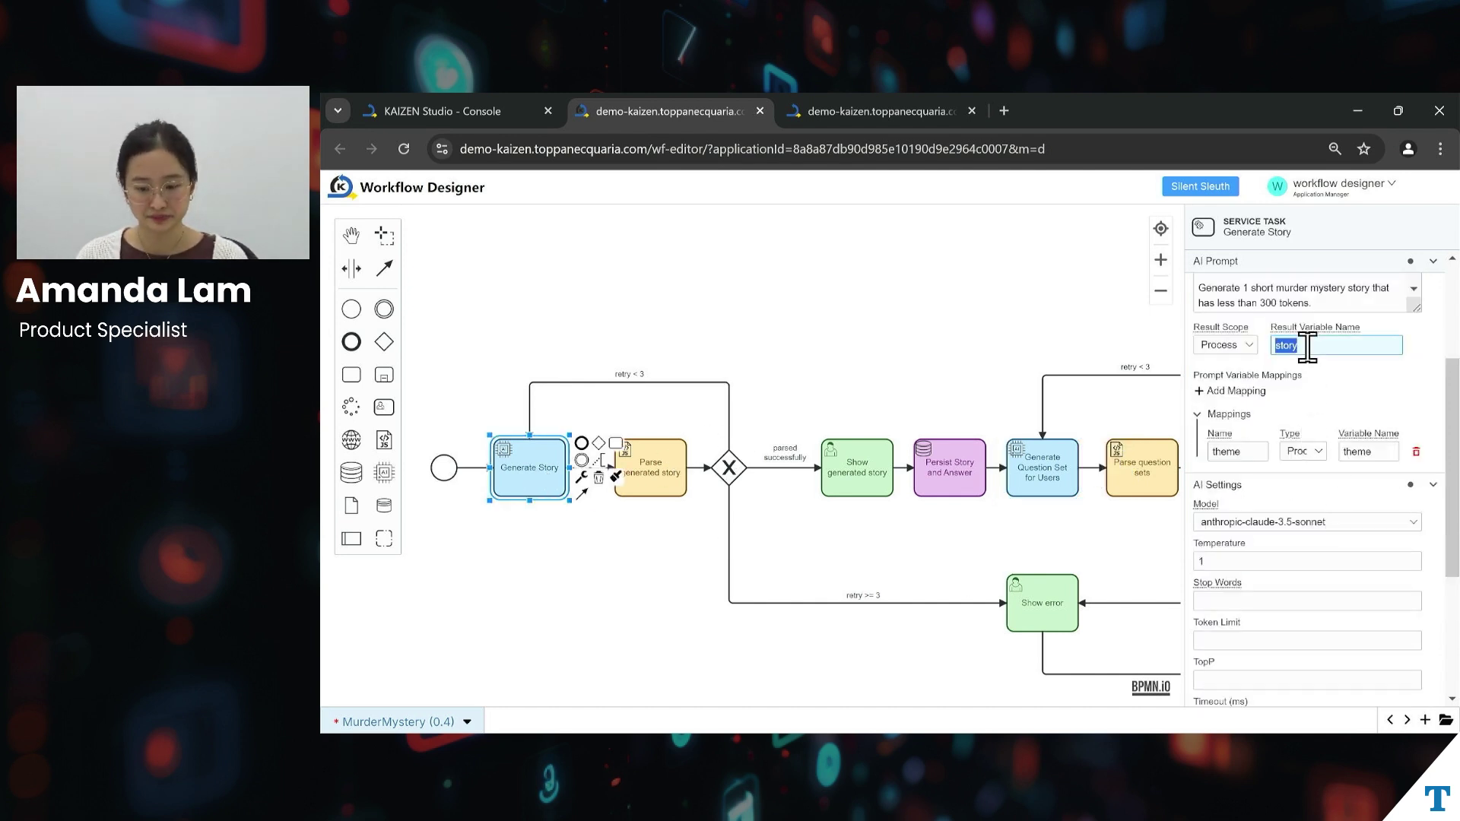
click(1053, 479)
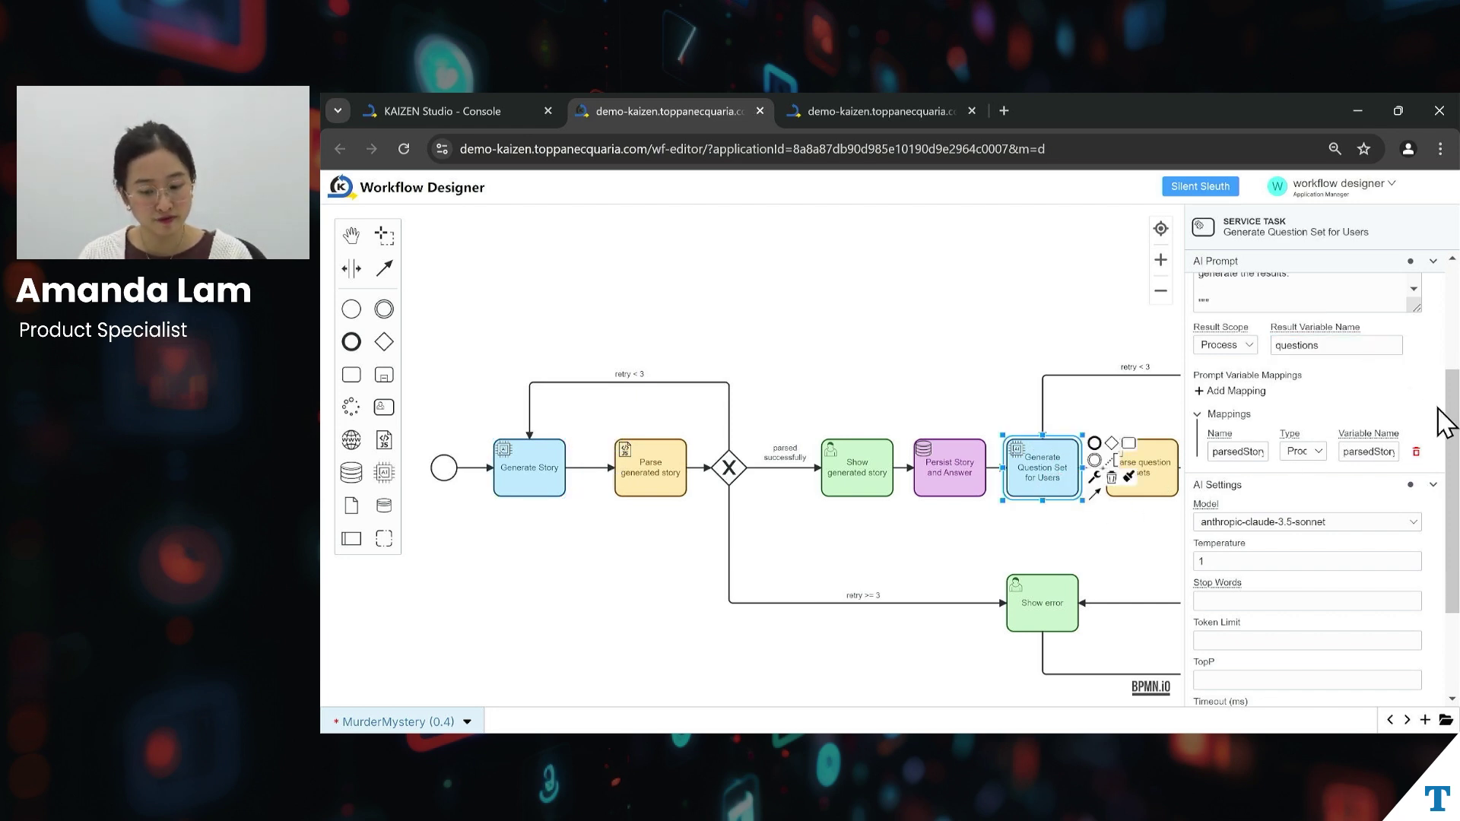
Scroll up and enlarge the Generate Question Set prompt to reach its valid-JSON output rule
scroll(1443, 417, up, 3)
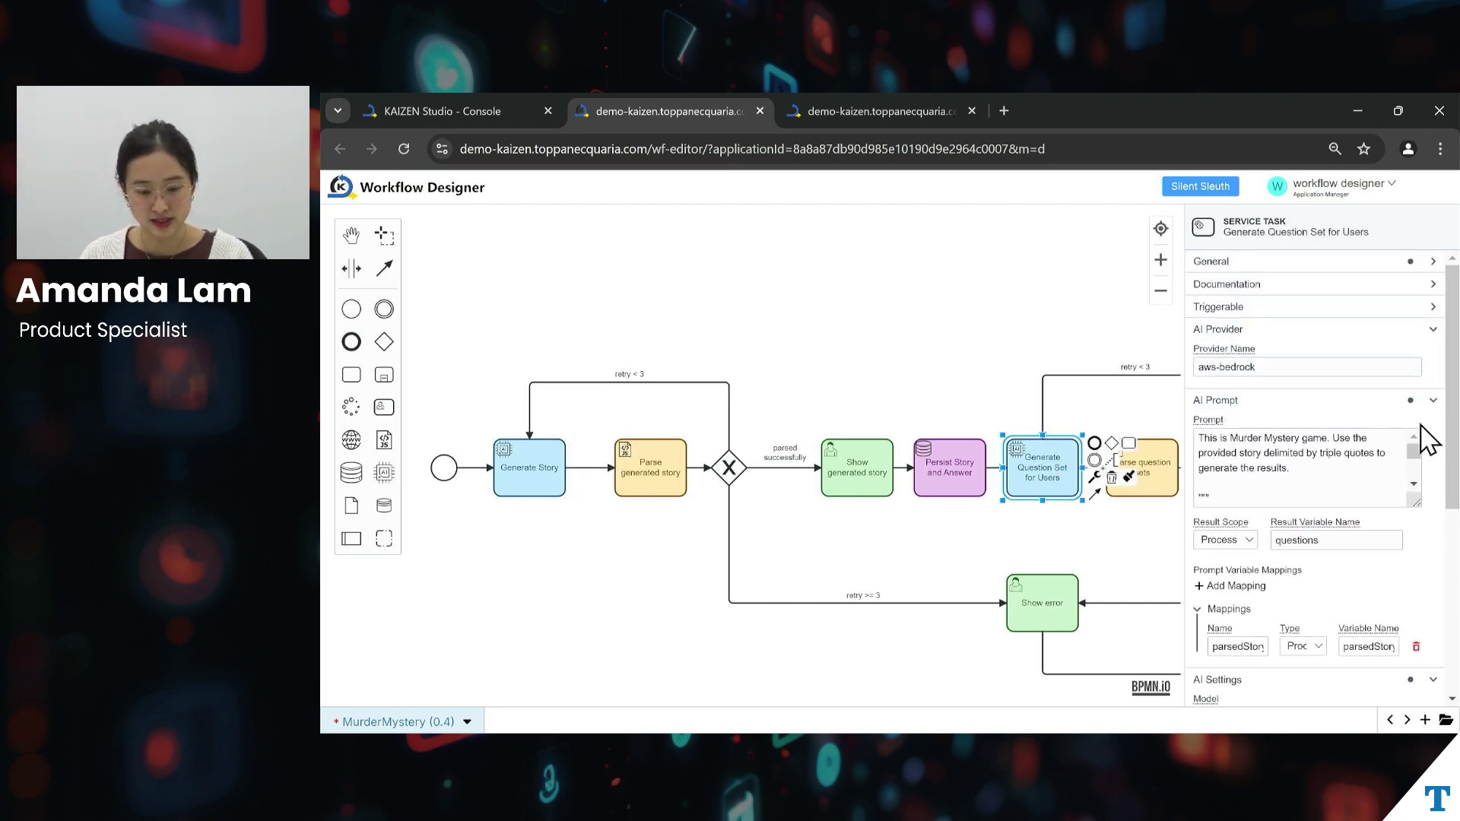
drag(1408, 499, 1407, 630)
drag(1413, 463, 1414, 493)
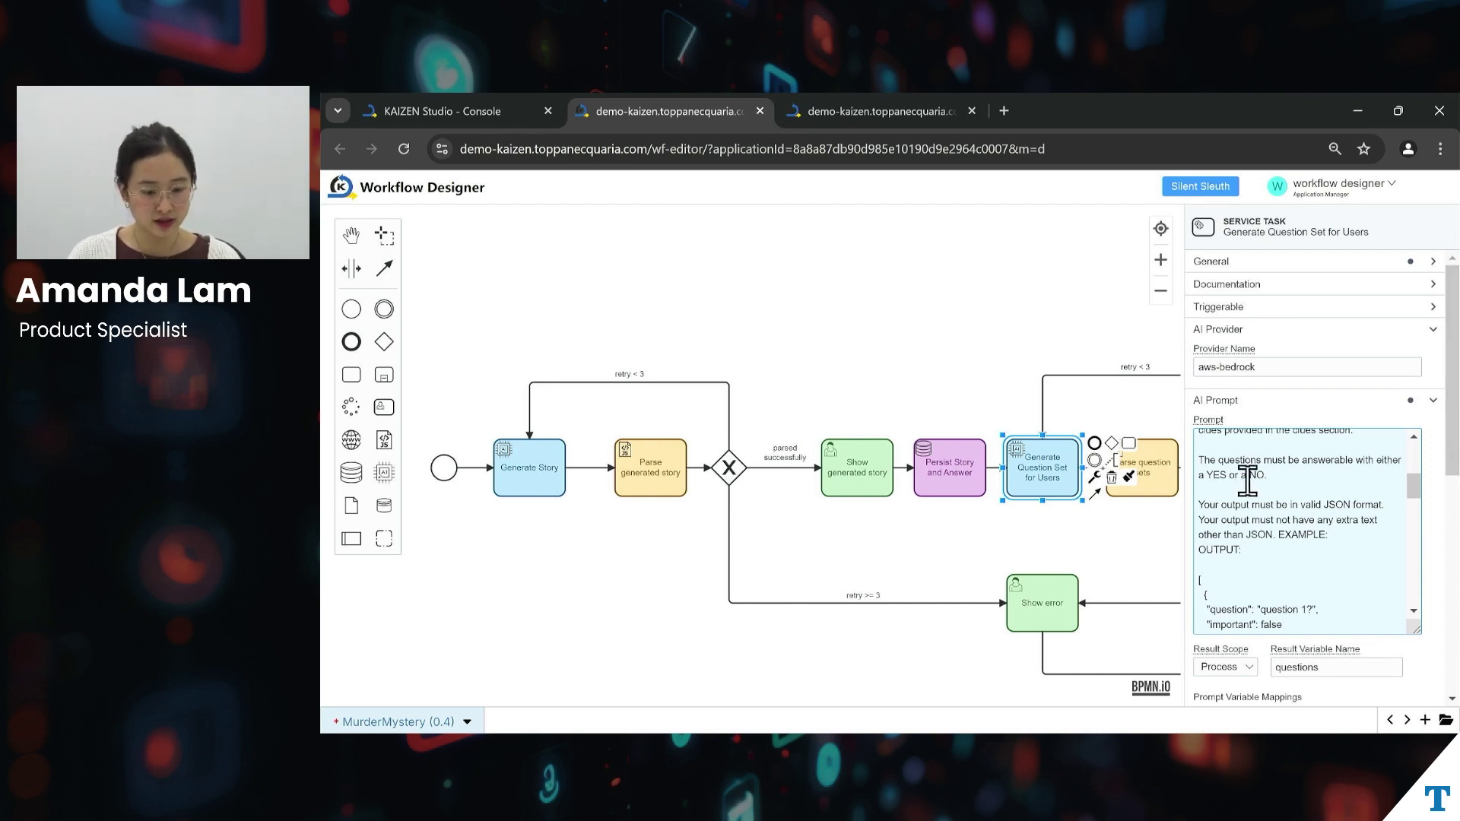
Inspect Parse question sets and Update questions generated, then select User Select from set of questions
click(1168, 491)
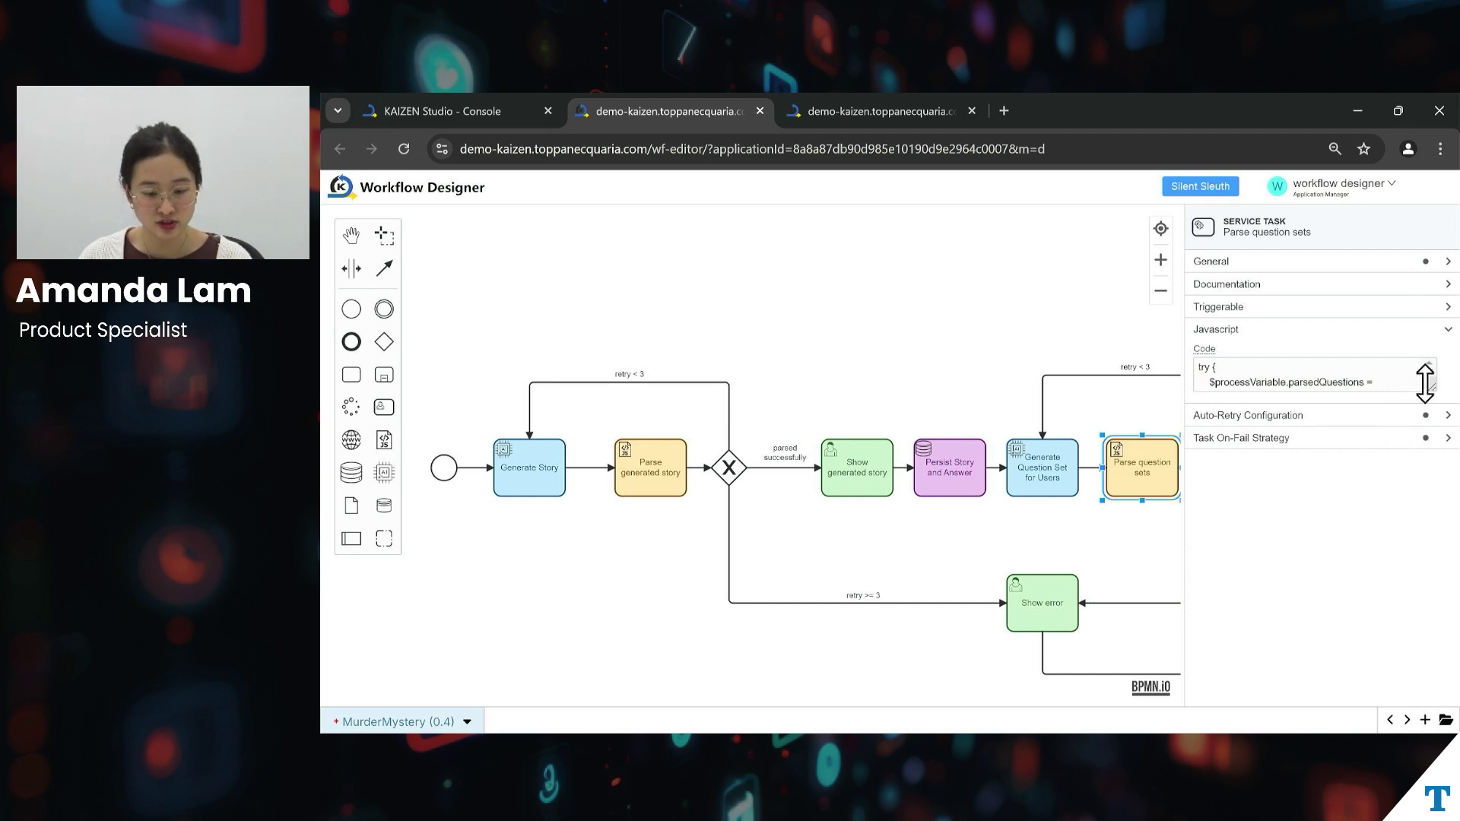
drag(1430, 387, 1420, 520)
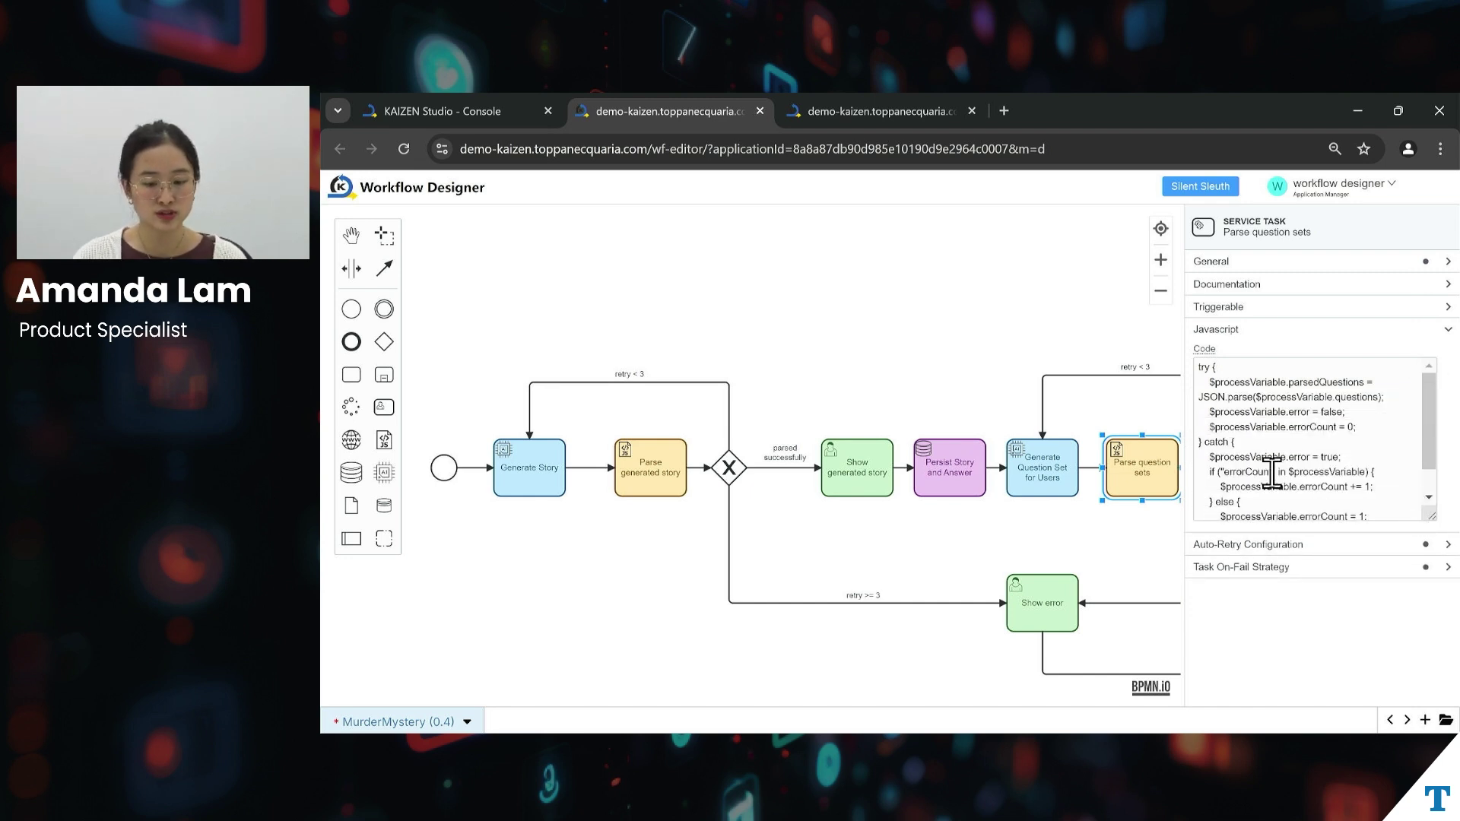
drag(1131, 541, 413, 474)
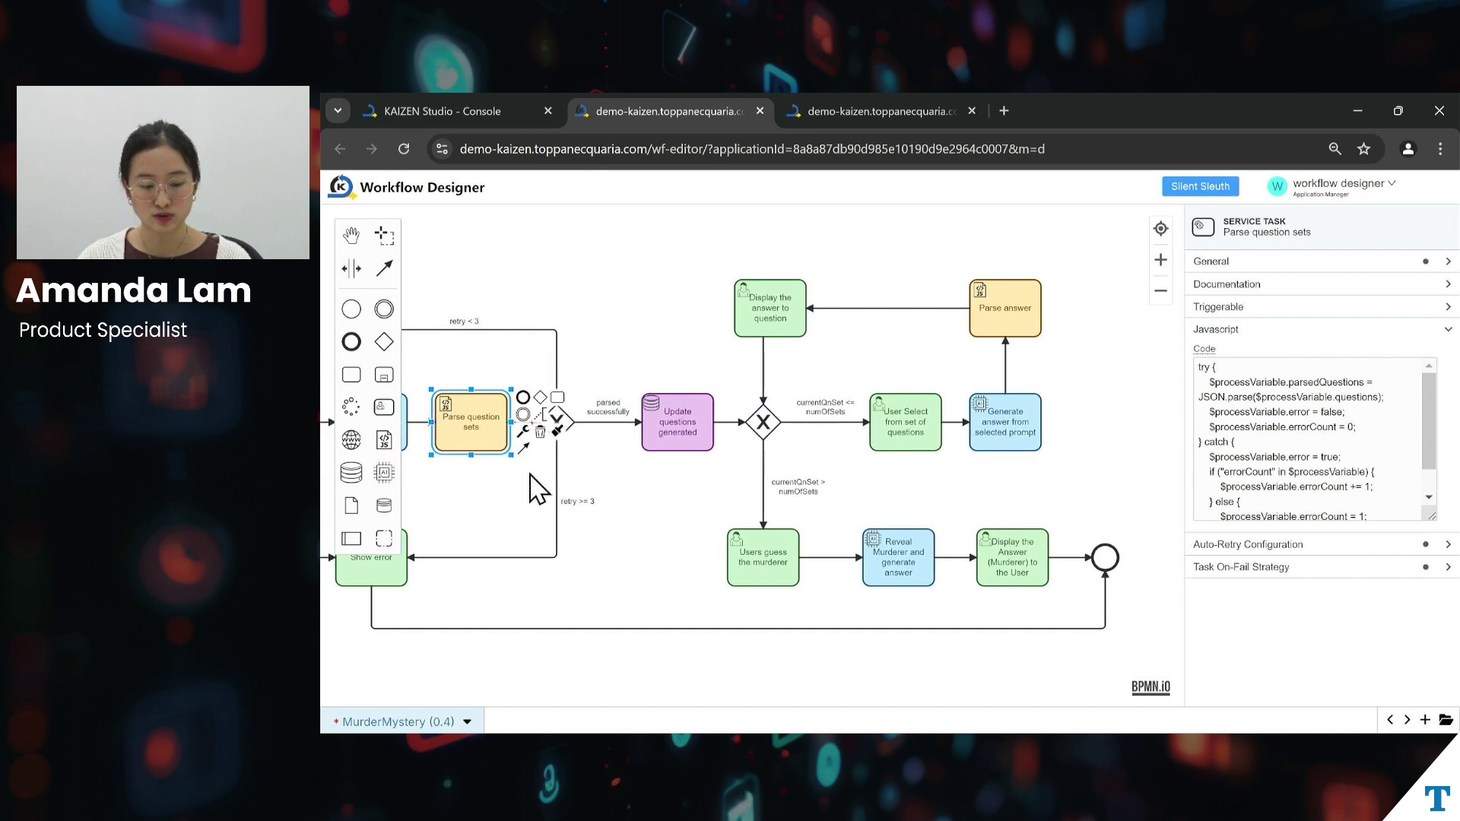
click(696, 433)
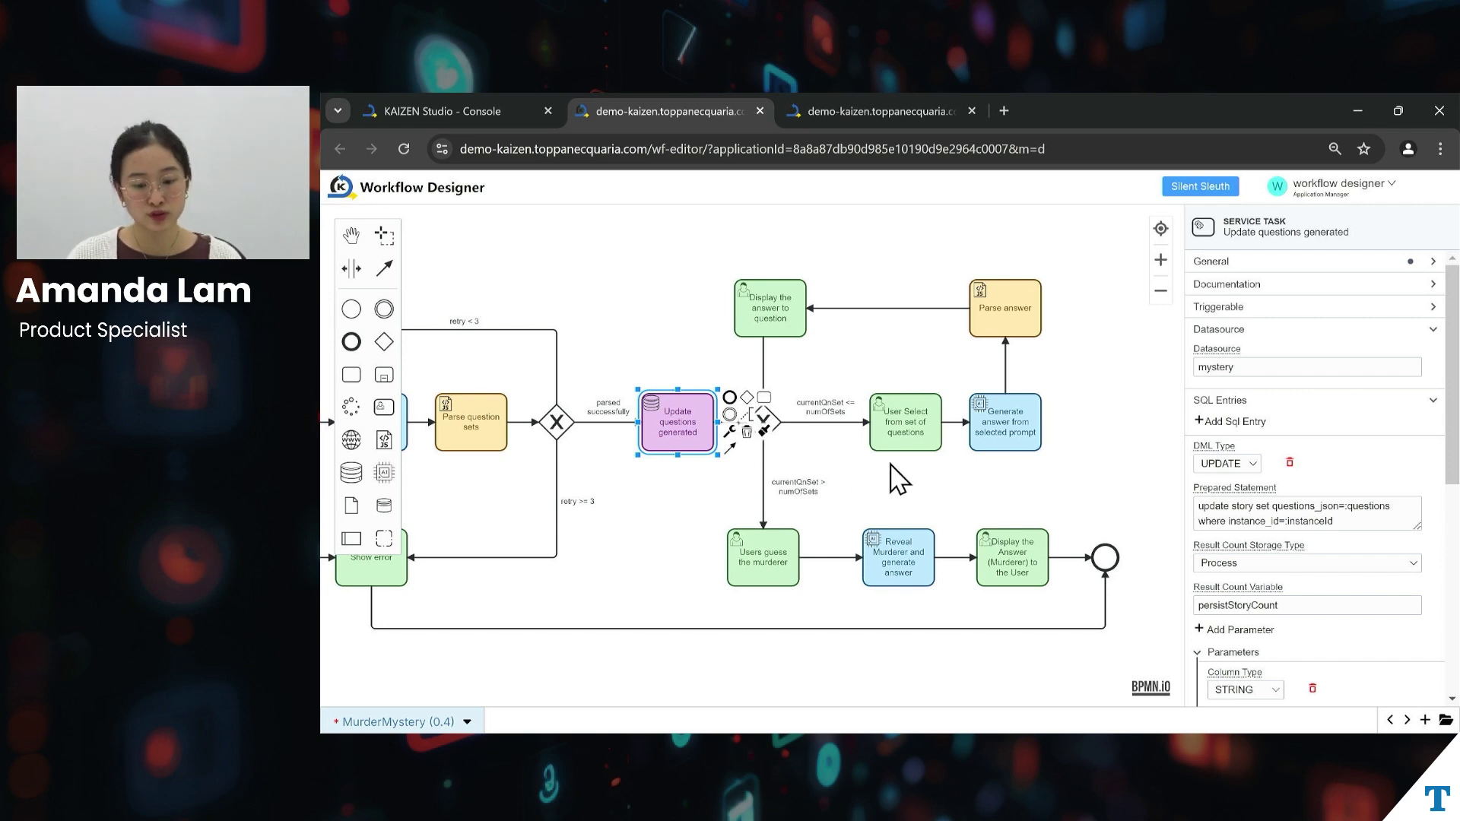
click(926, 445)
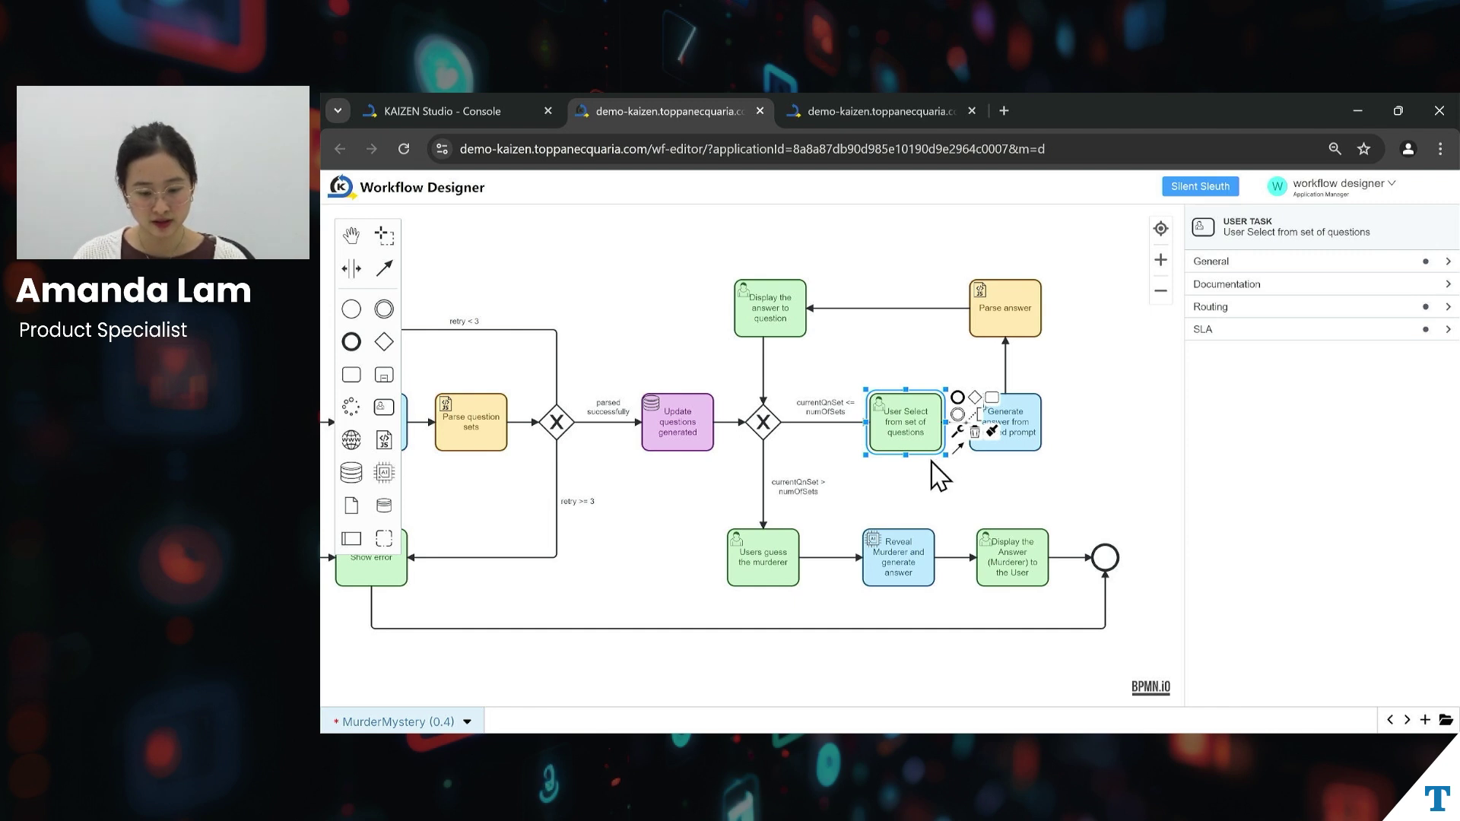
Review the ${parsedStory} and ${selectedQuestion} variables in Generate answer's prompt, then view Parse answer's JavaScript
click(1026, 431)
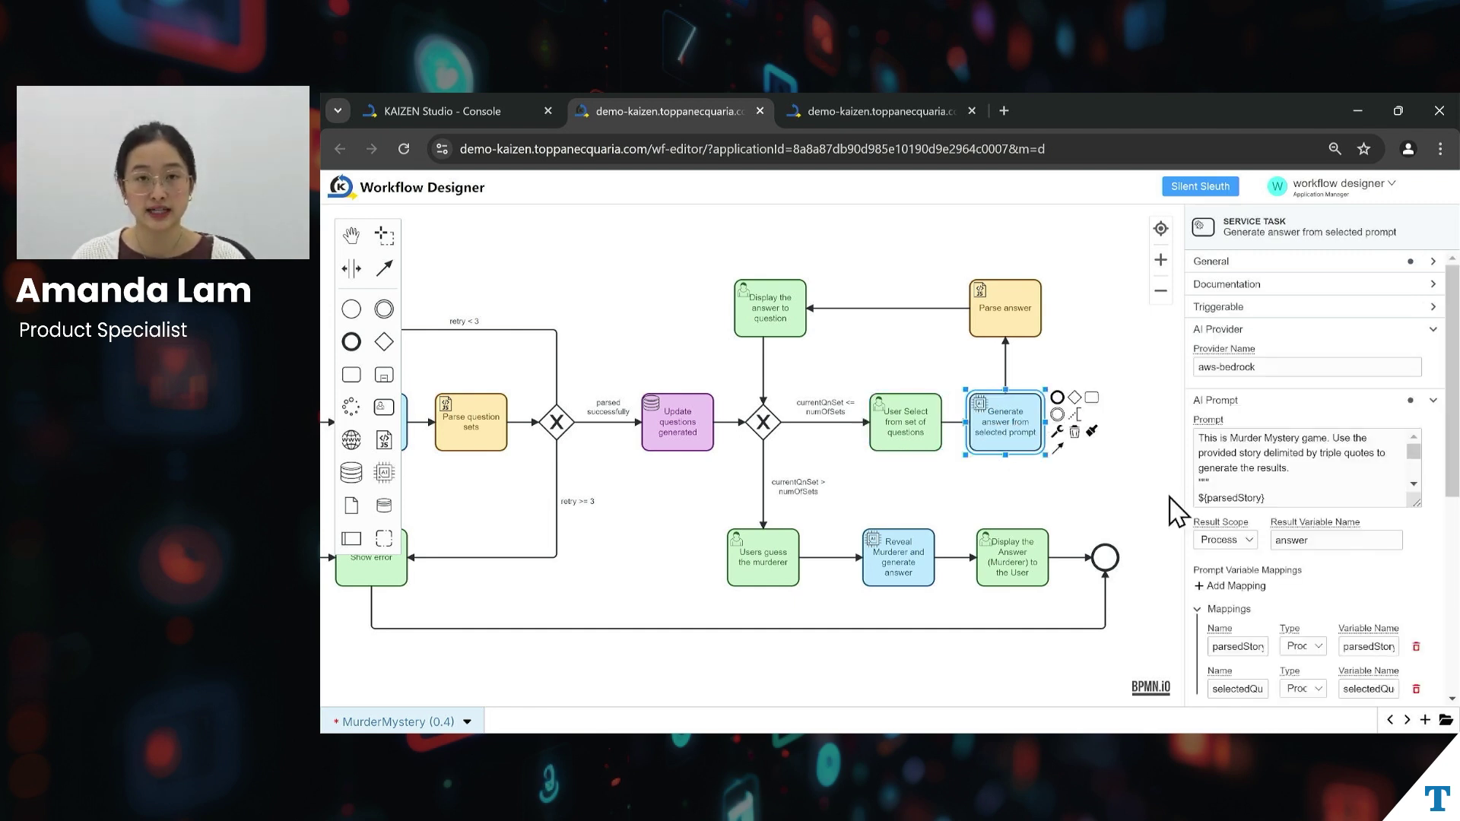
drag(1416, 498, 1424, 656)
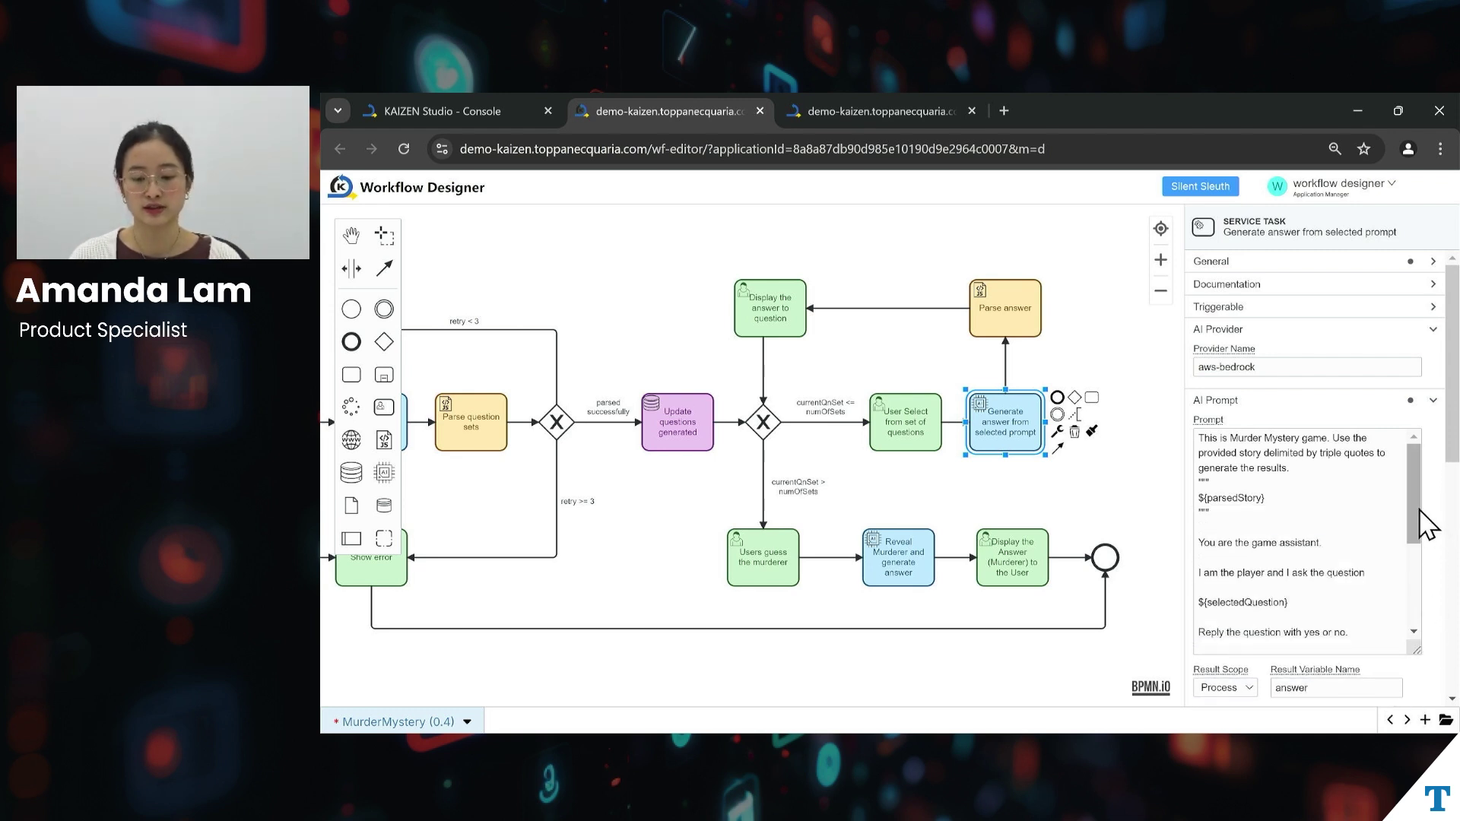
double_click(1255, 498)
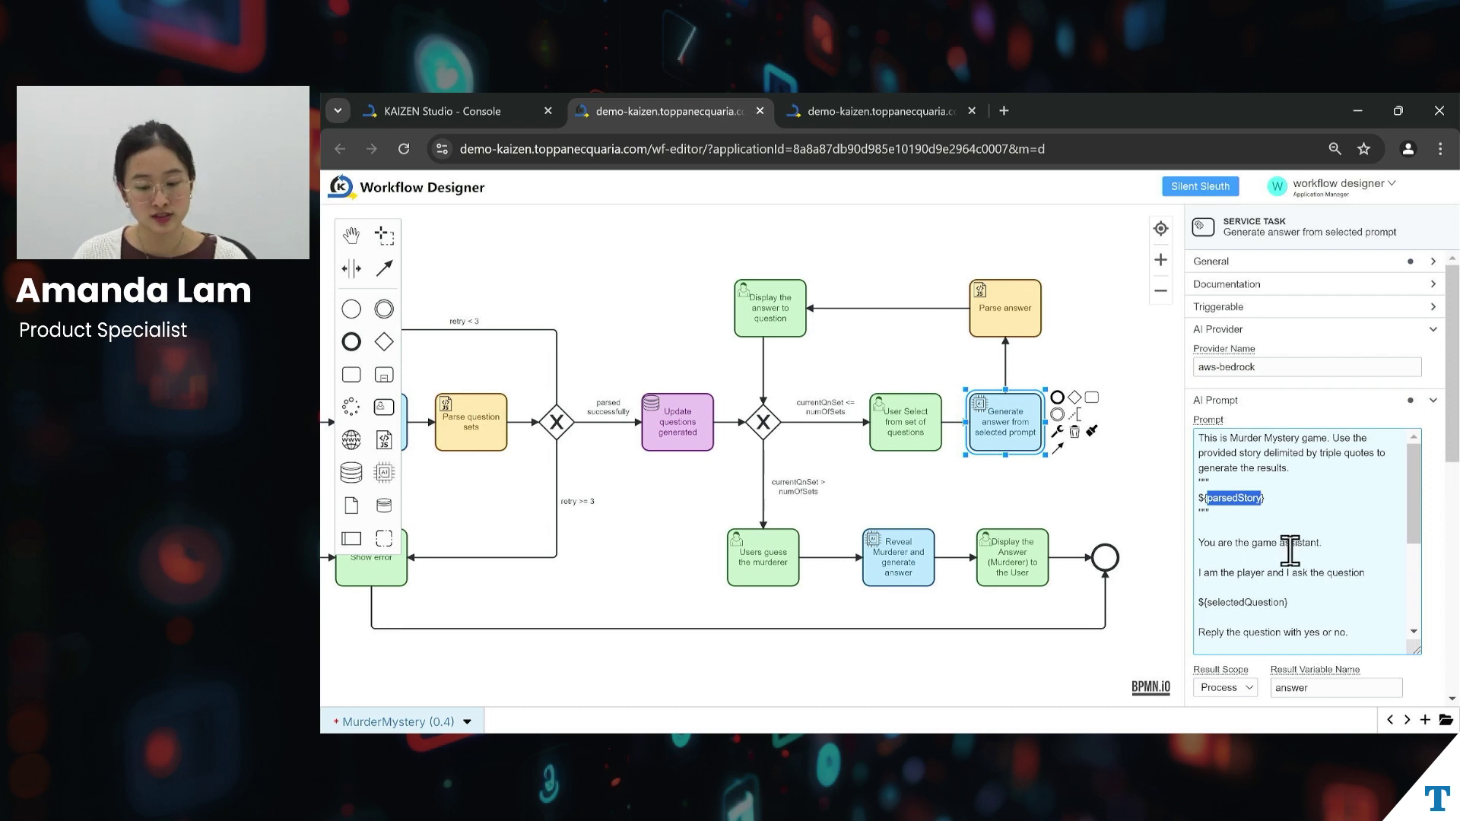
double_click(1279, 603)
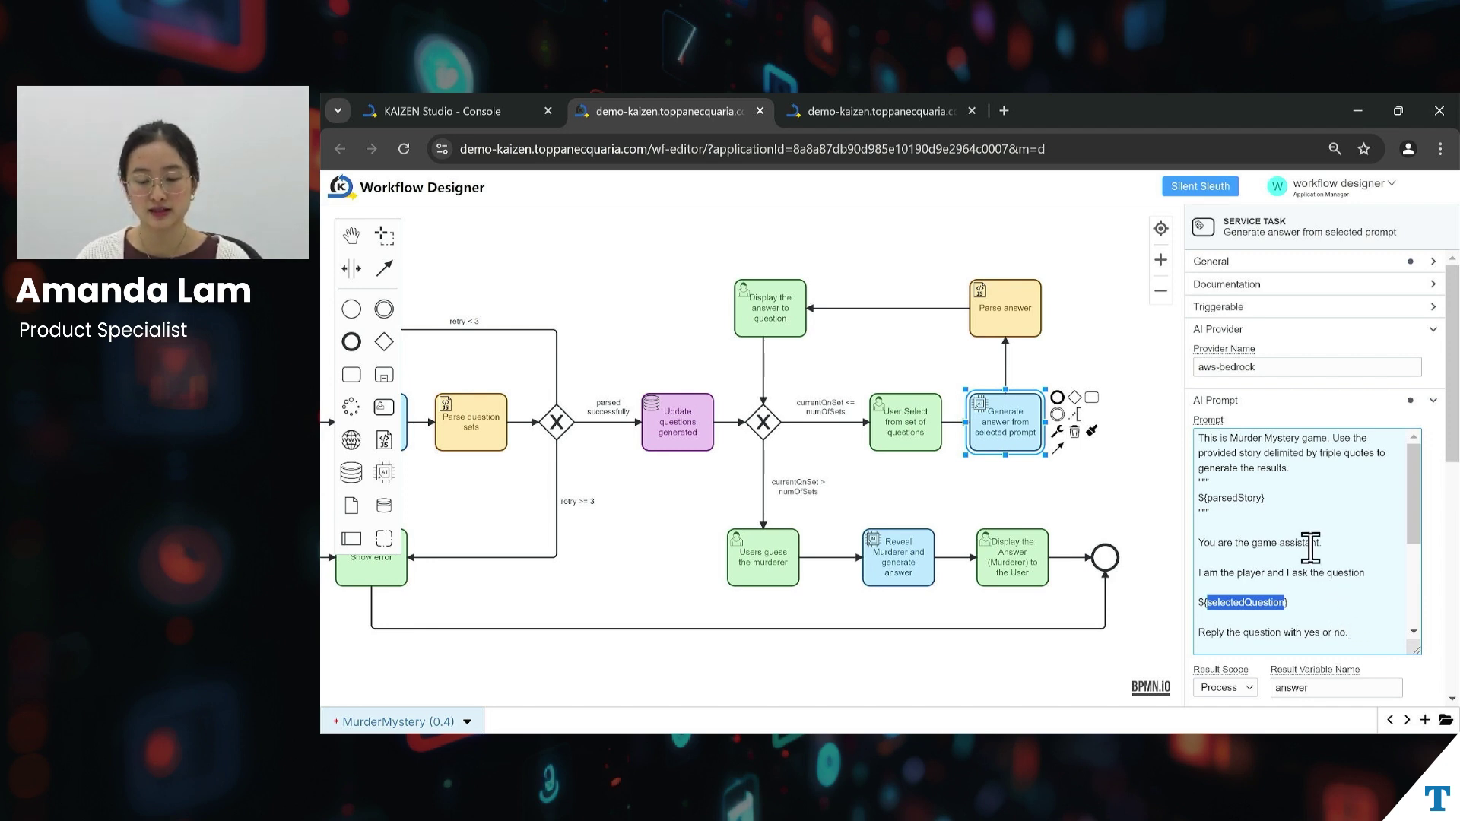
click(1029, 324)
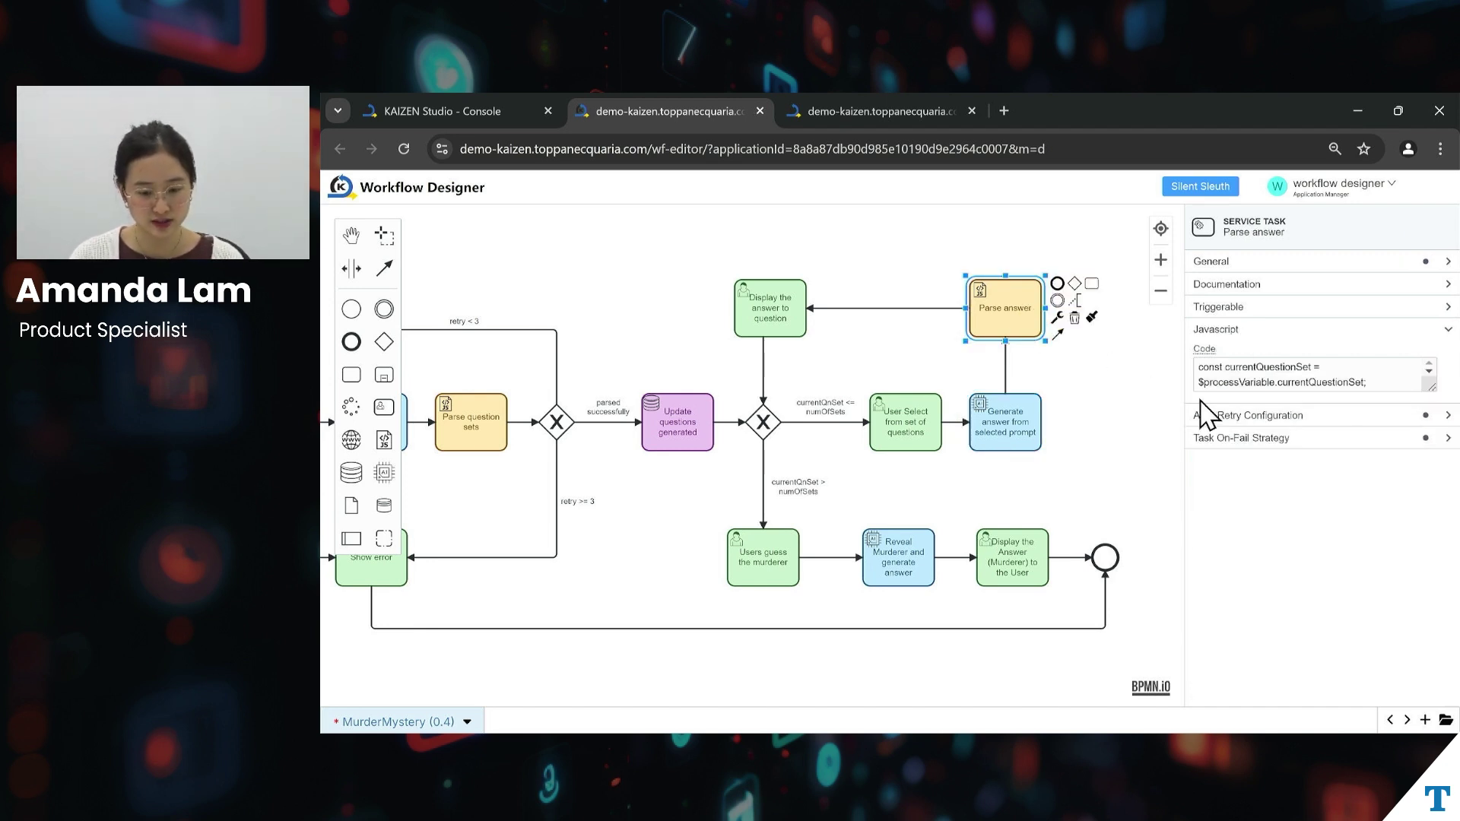
Step through Display the answer, the gateway and Users guess the murderer to Reveal Murderer's aws-bedrock prompt settings
click(788, 311)
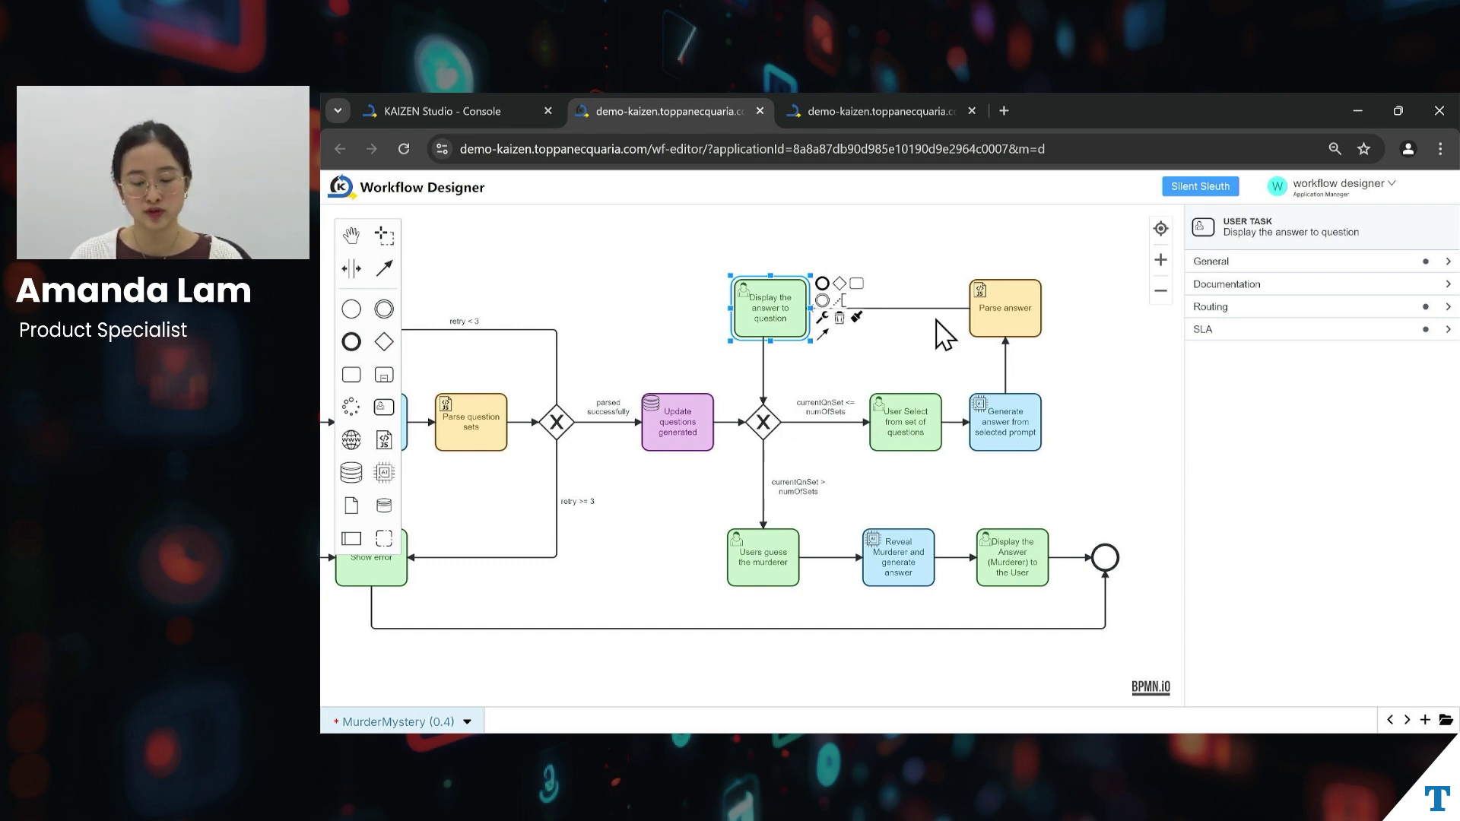
click(771, 403)
click(763, 544)
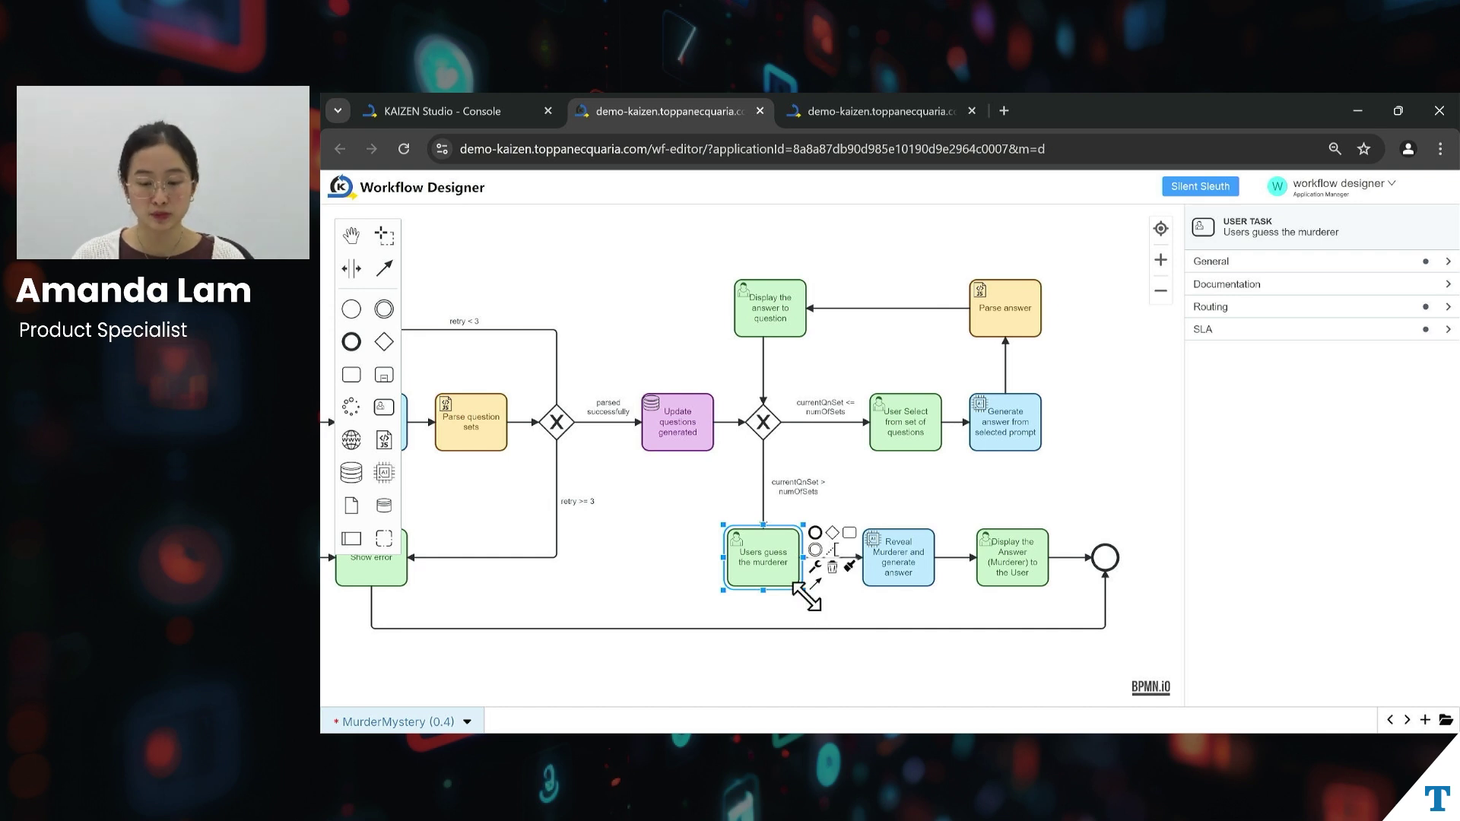
click(923, 578)
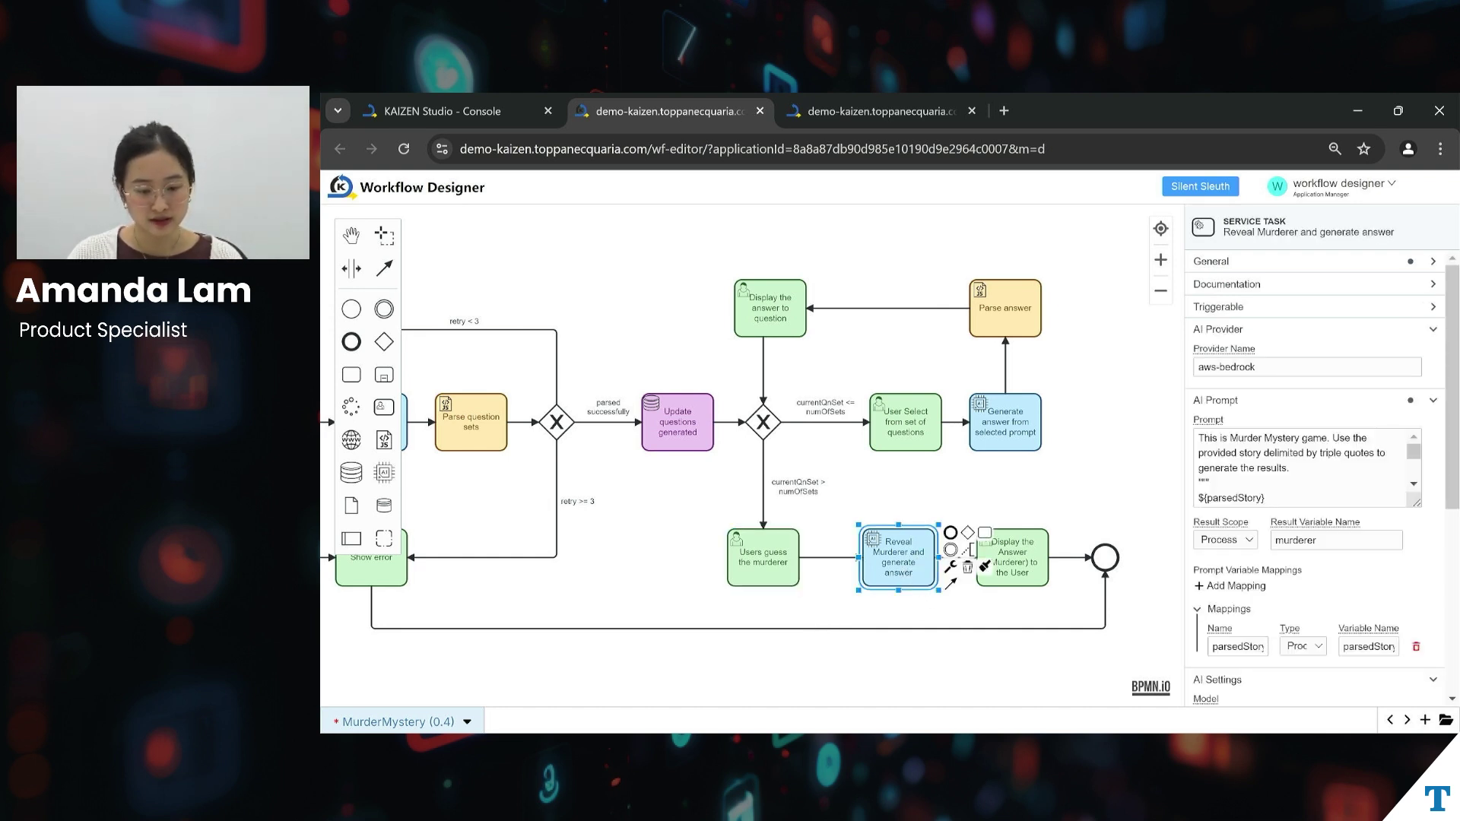
Read the full reveal prompt and inspect the Display the Answer (Murderer) task before returning to the console
drag(1413, 501, 1421, 629)
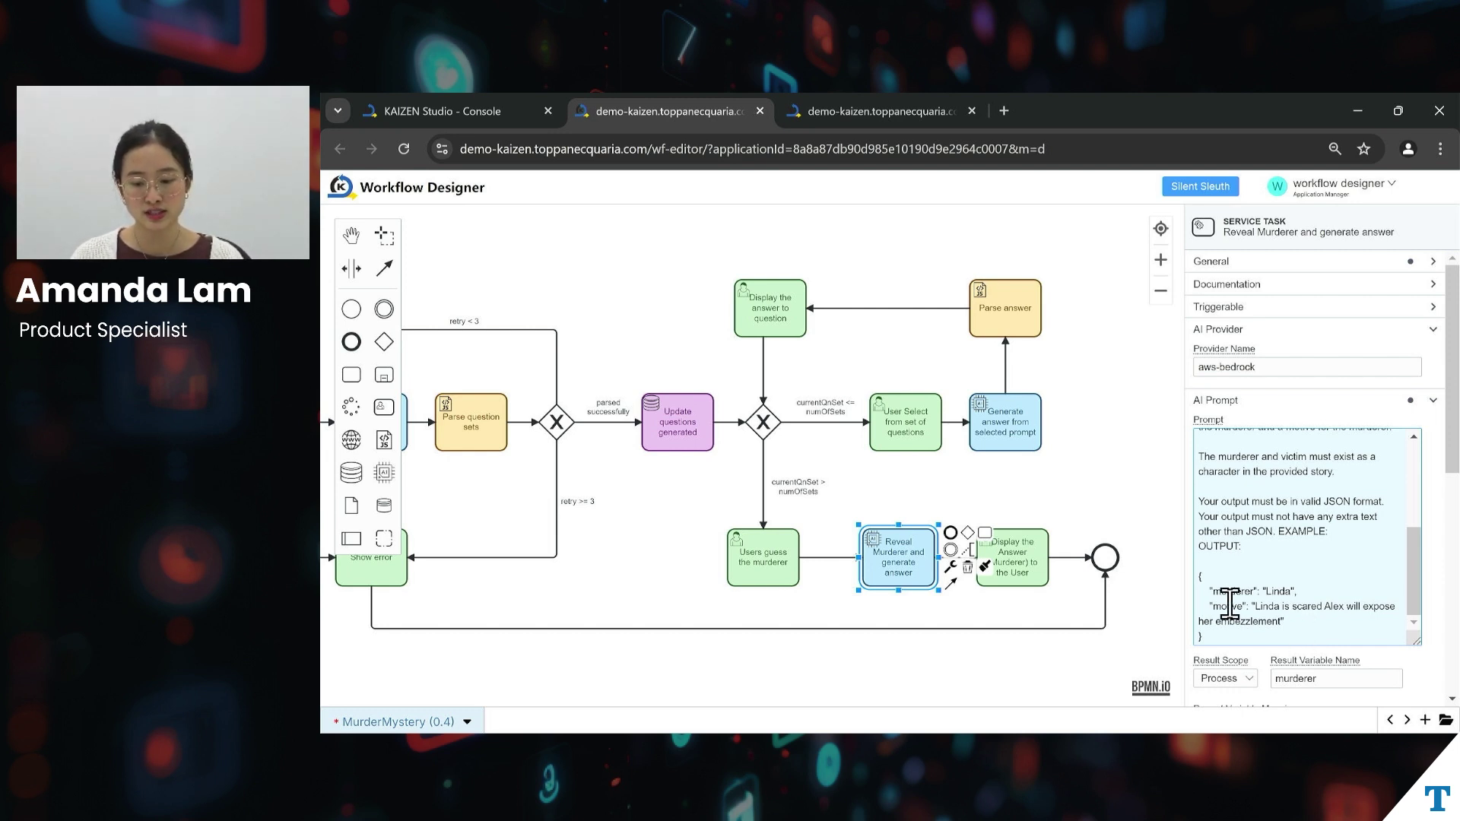
click(1012, 567)
drag(1100, 566, 1120, 558)
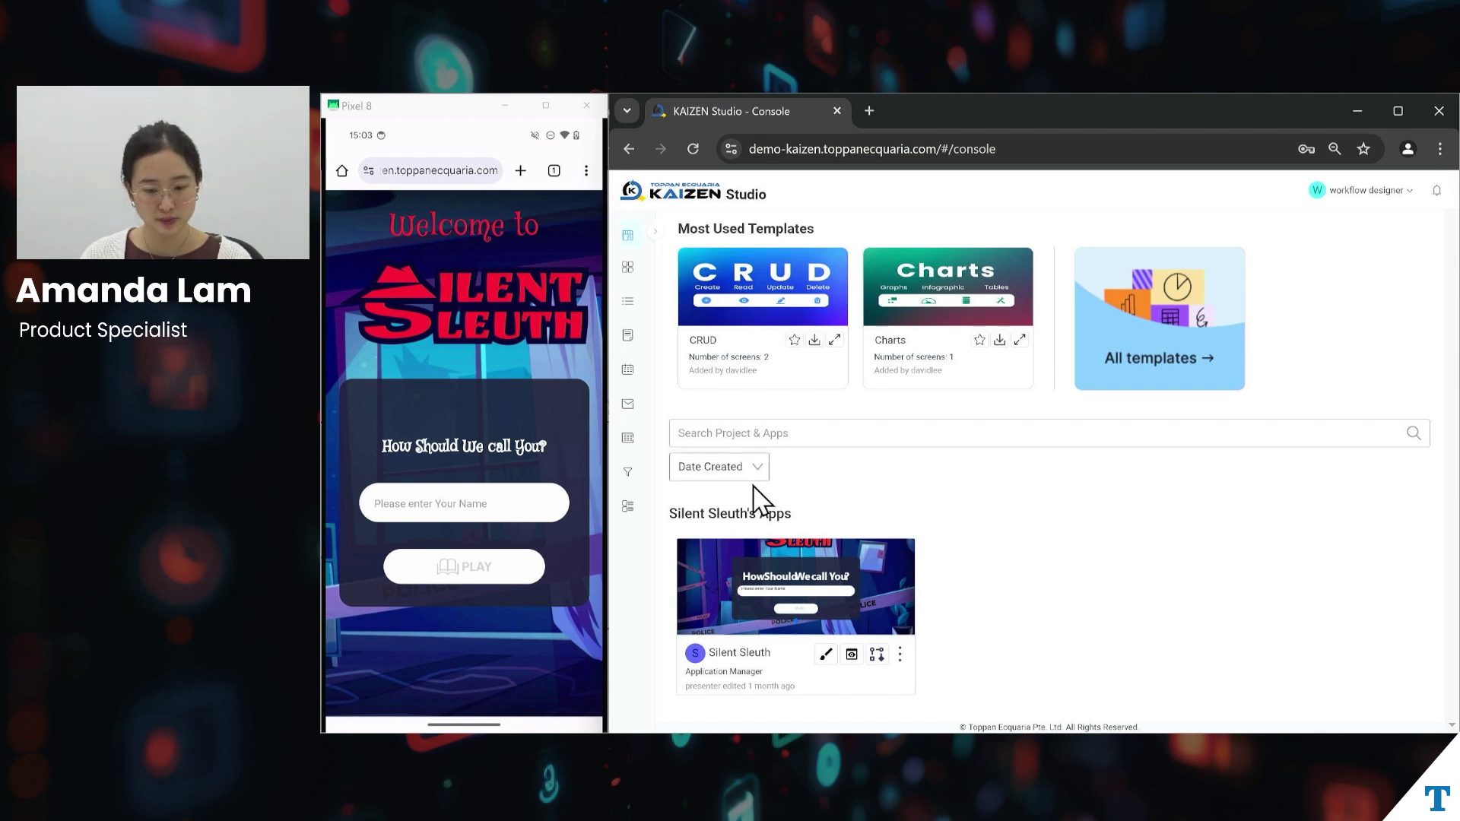
Show the Workflow Instances list with its trademark_application Error runs, then focus the game's name field
mouse_move(639, 477)
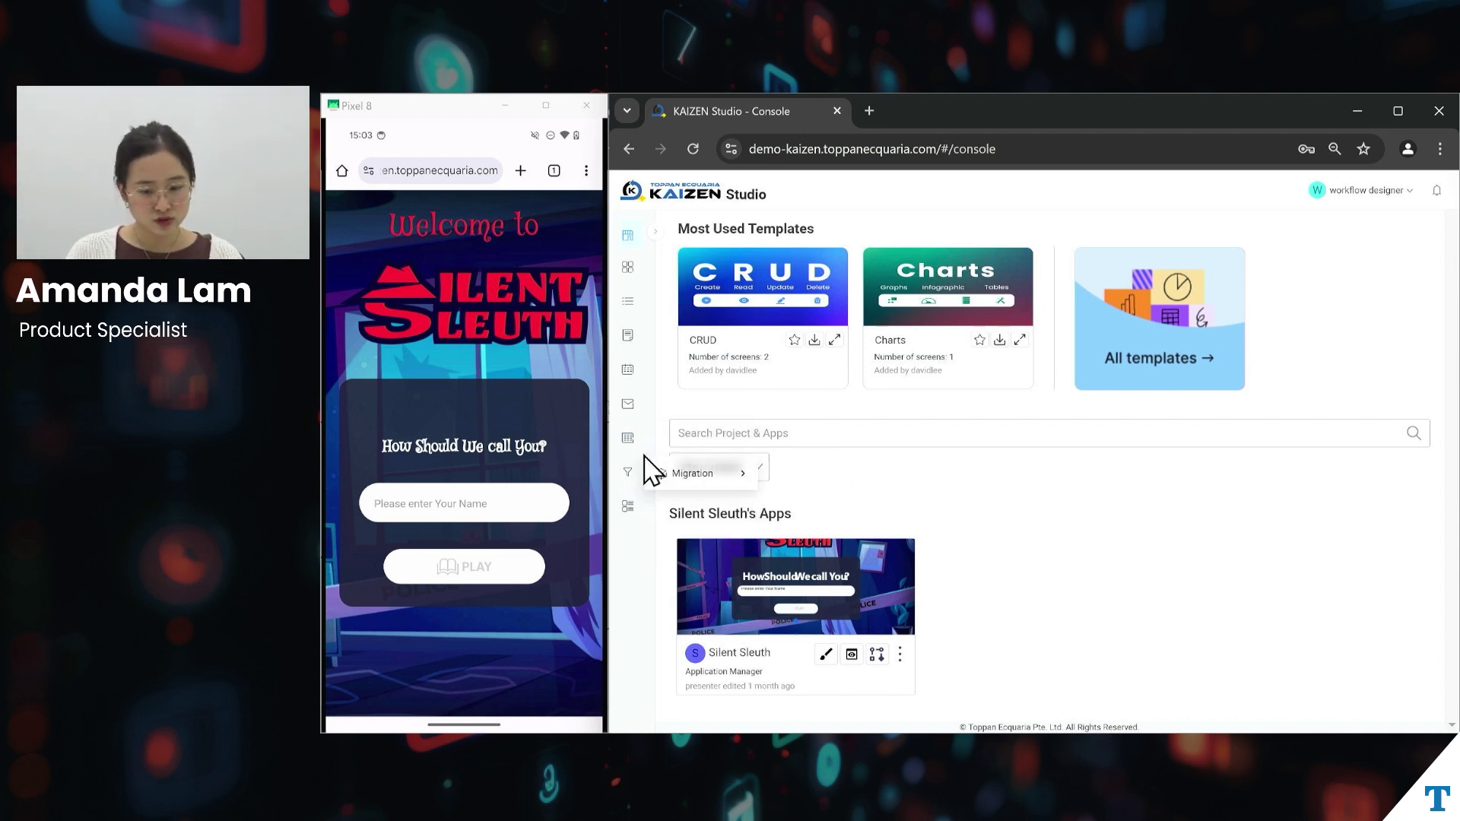
mouse_move(649, 453)
click(678, 477)
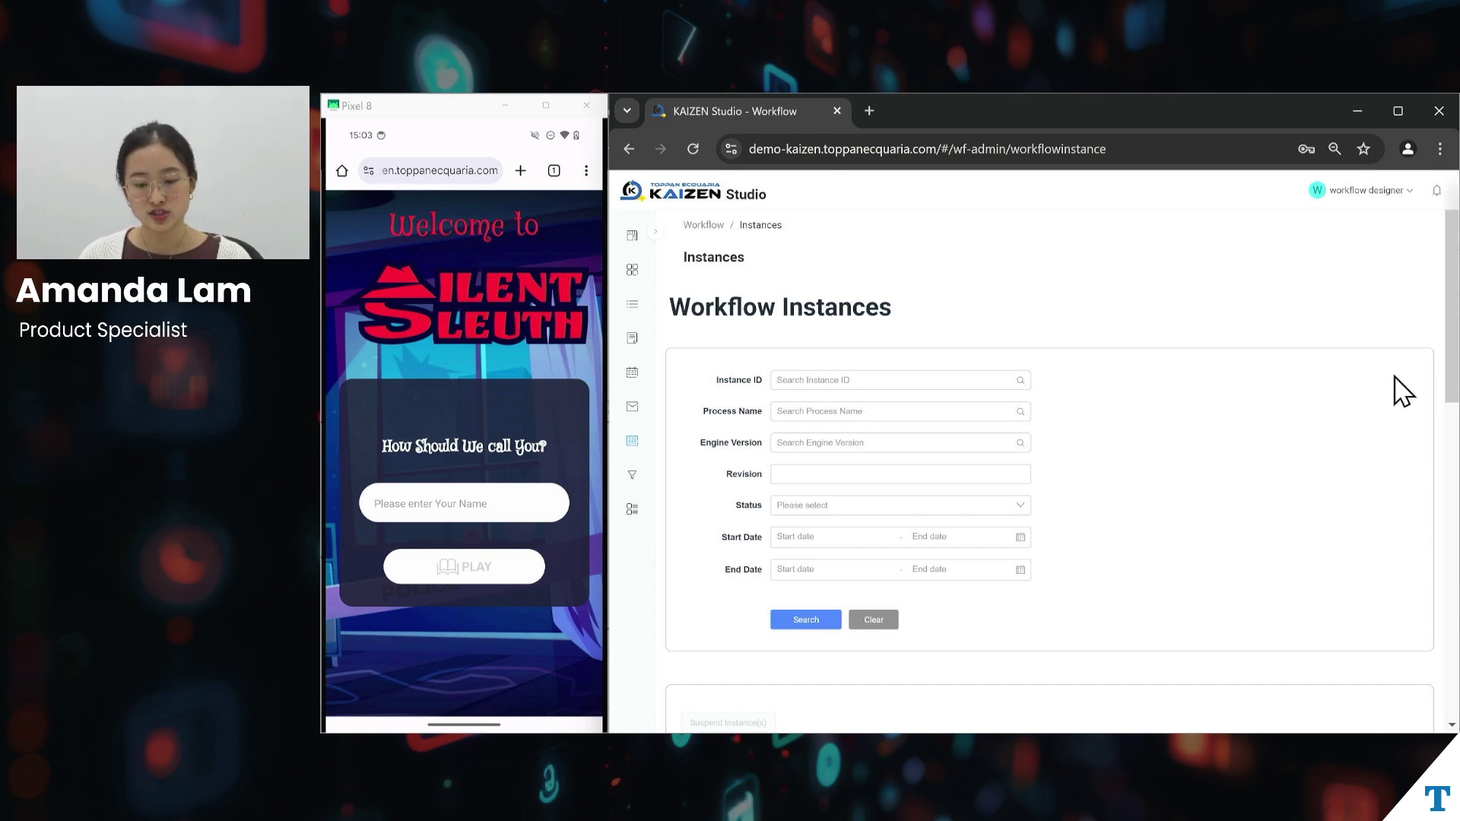
drag(1453, 343, 1453, 380)
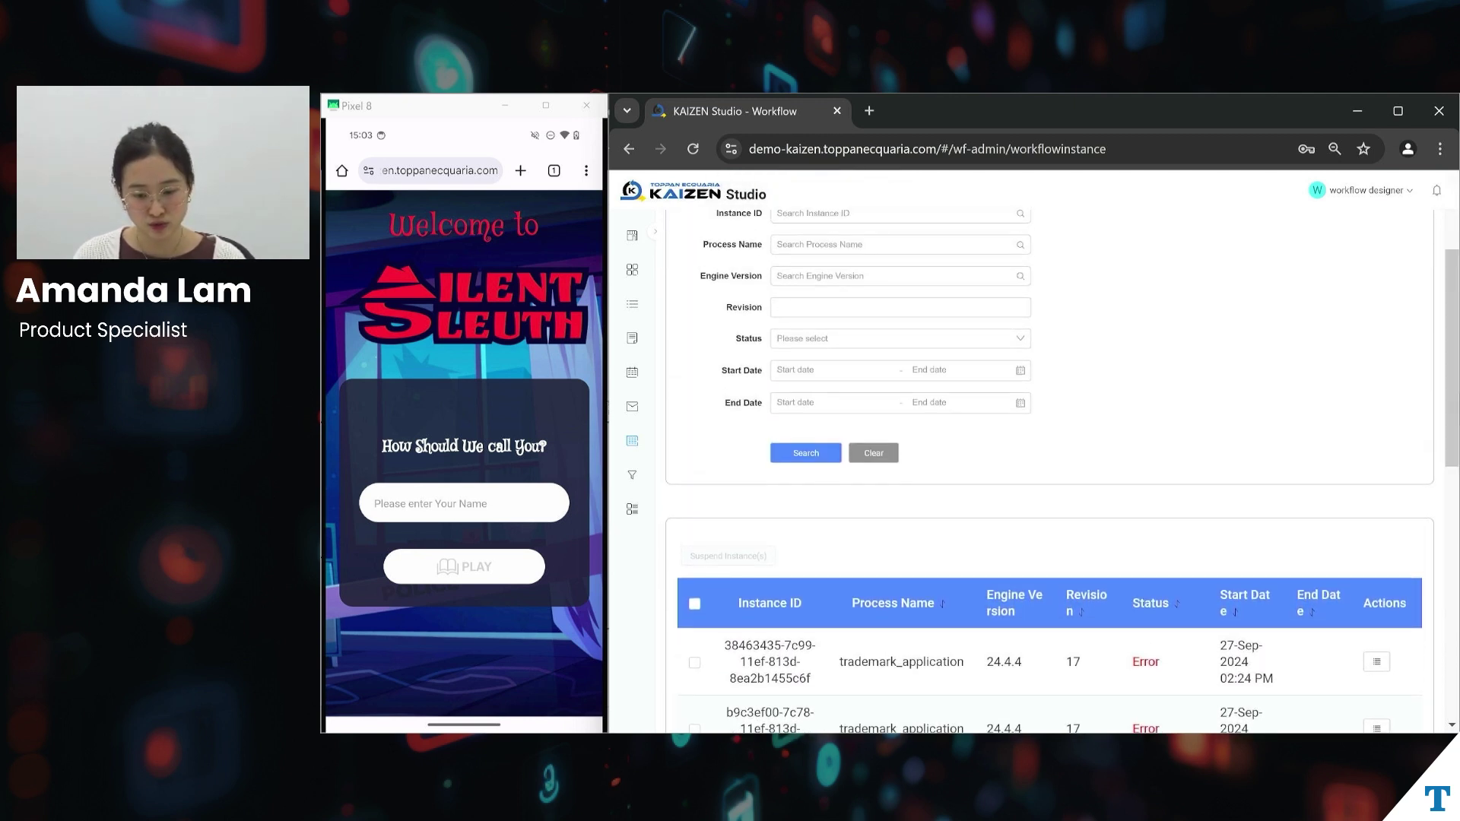
click(499, 505)
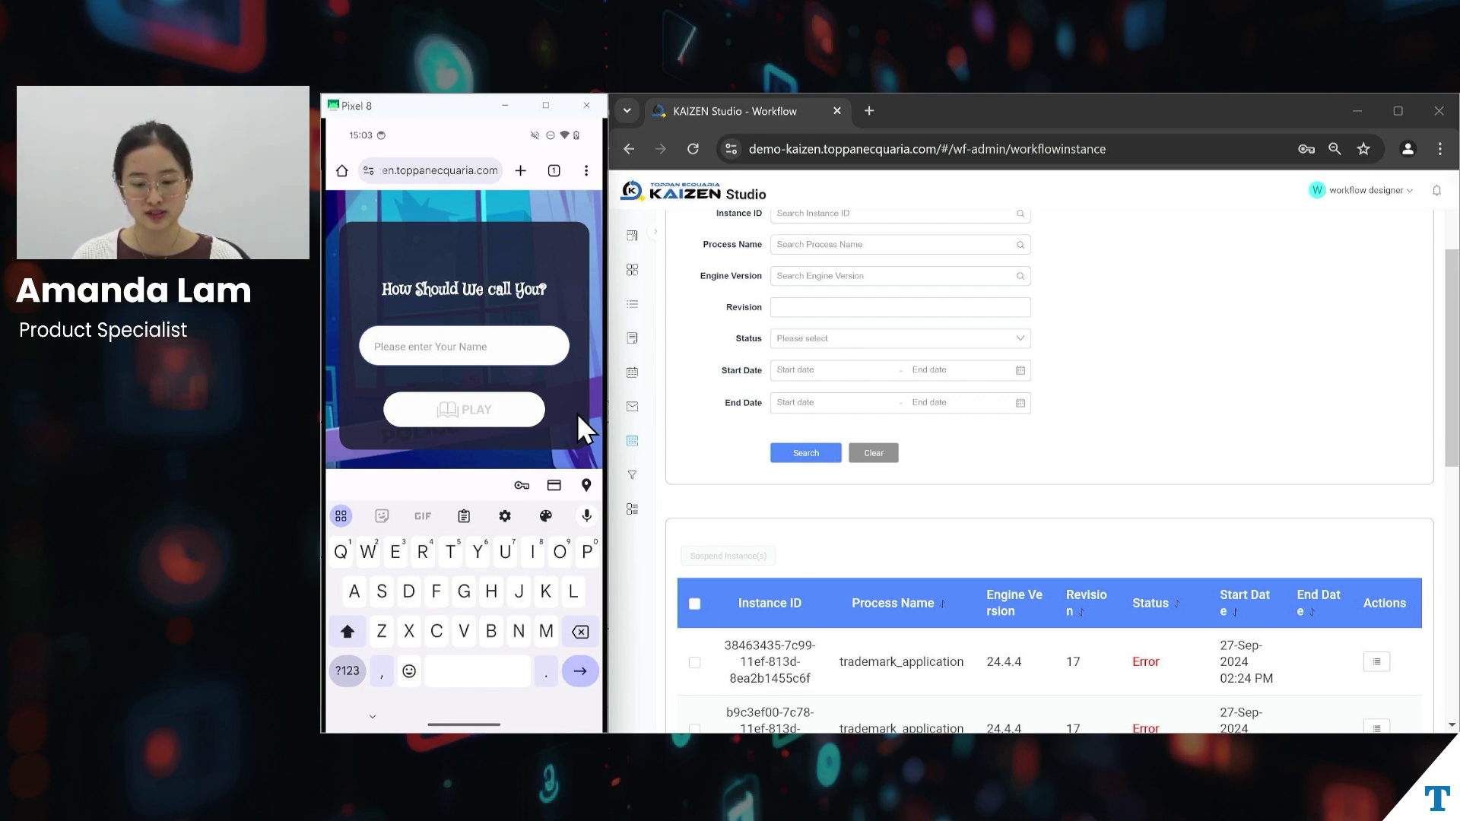
Start a Silent Sleuth game as User001 at Sherlock Holmes Difficulty in the Cyberpunk setting
text(Us)
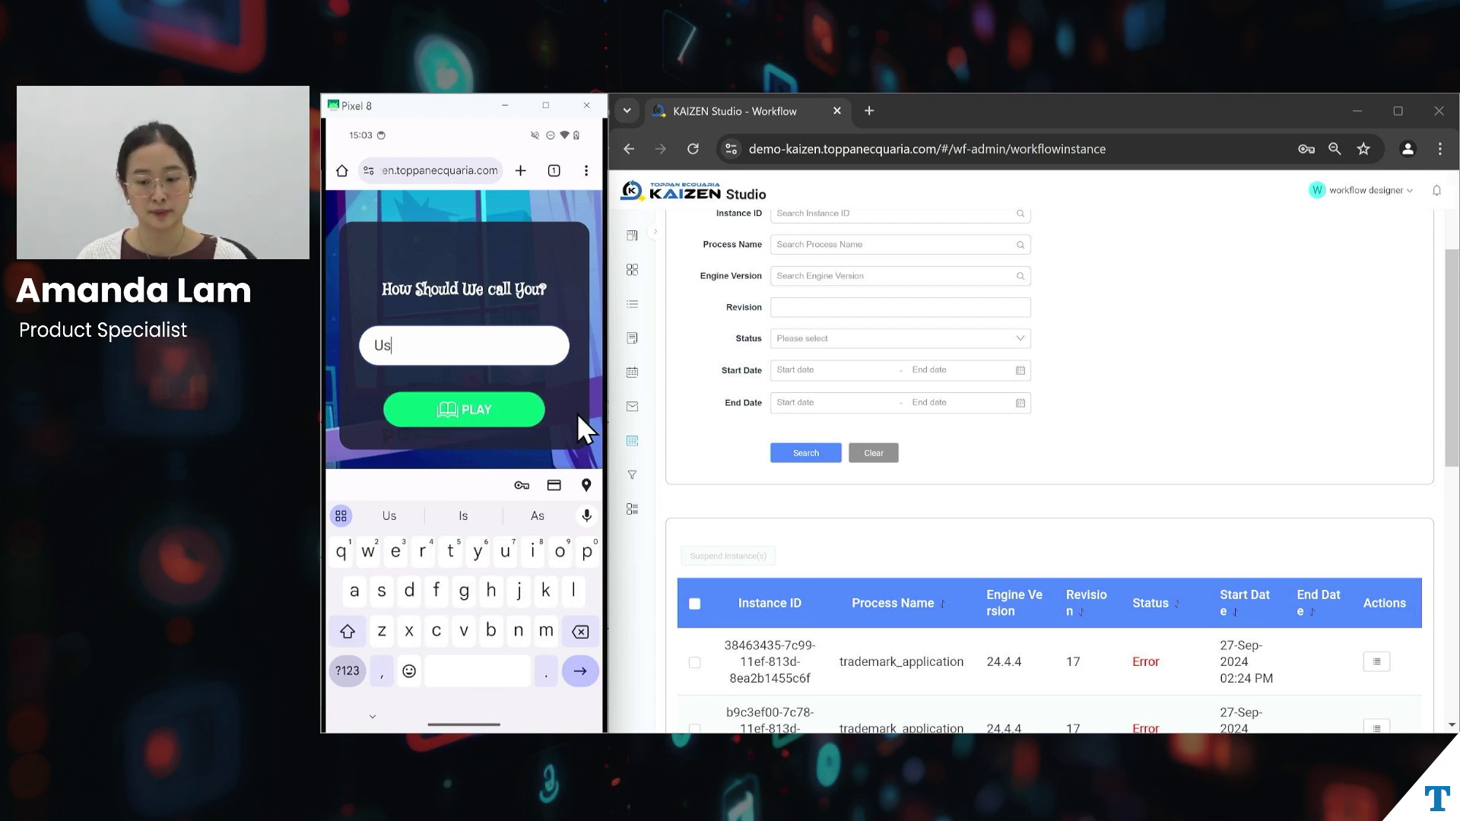
text(er001)
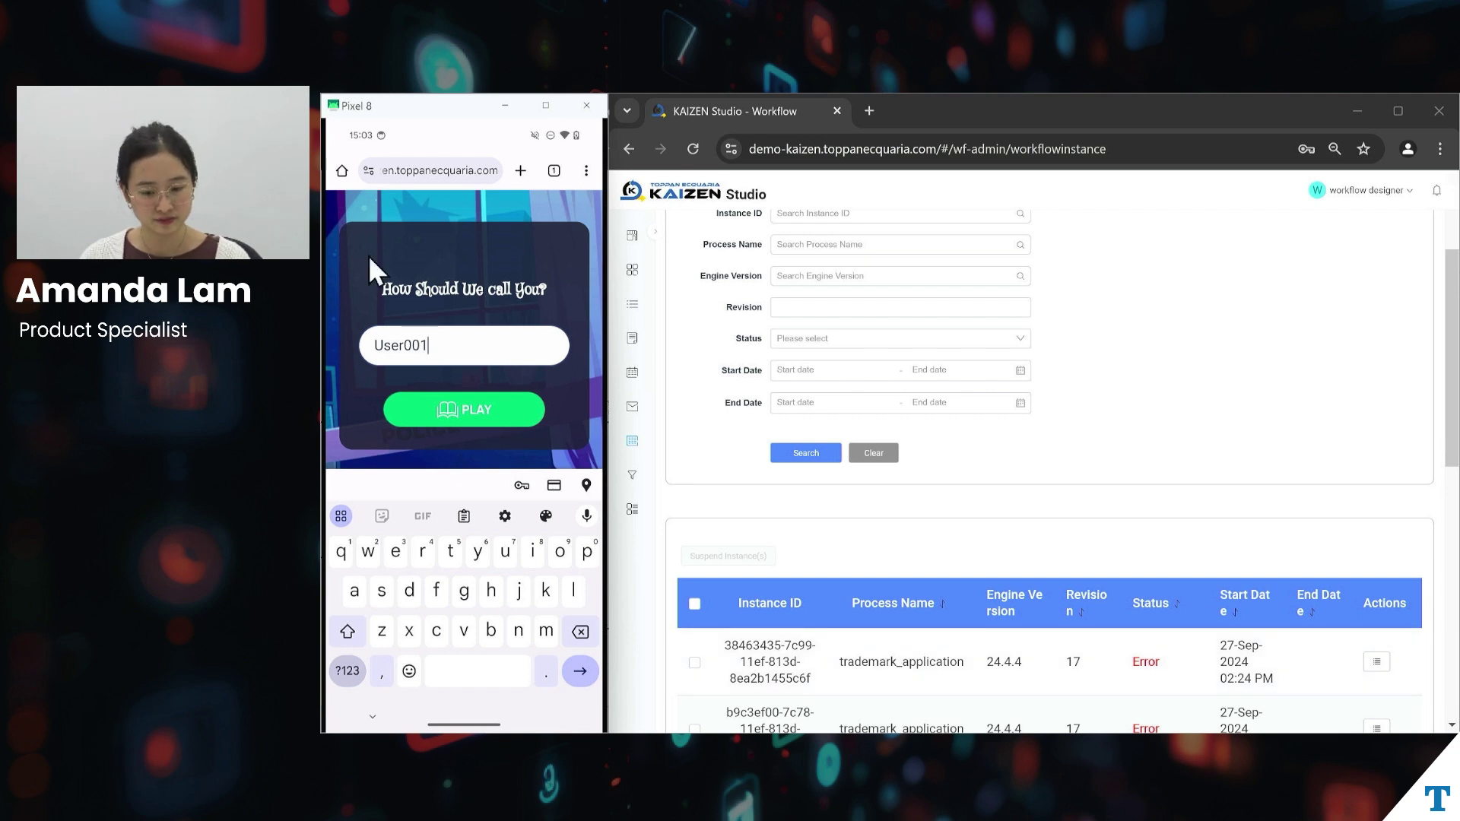
click(439, 426)
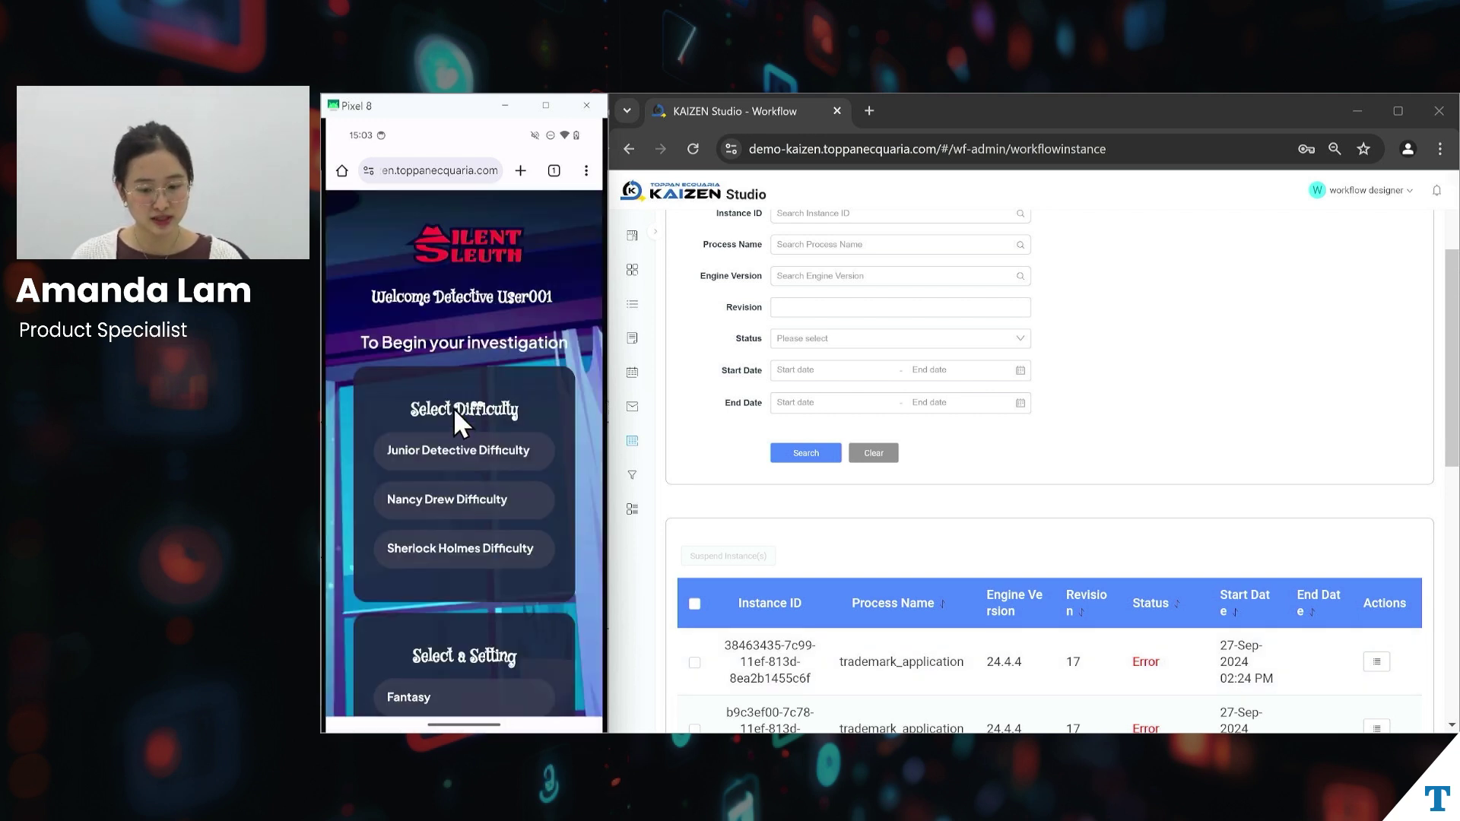
click(508, 551)
scroll(512, 555, down, 2)
click(518, 616)
scroll(514, 636, down, 1)
click(516, 698)
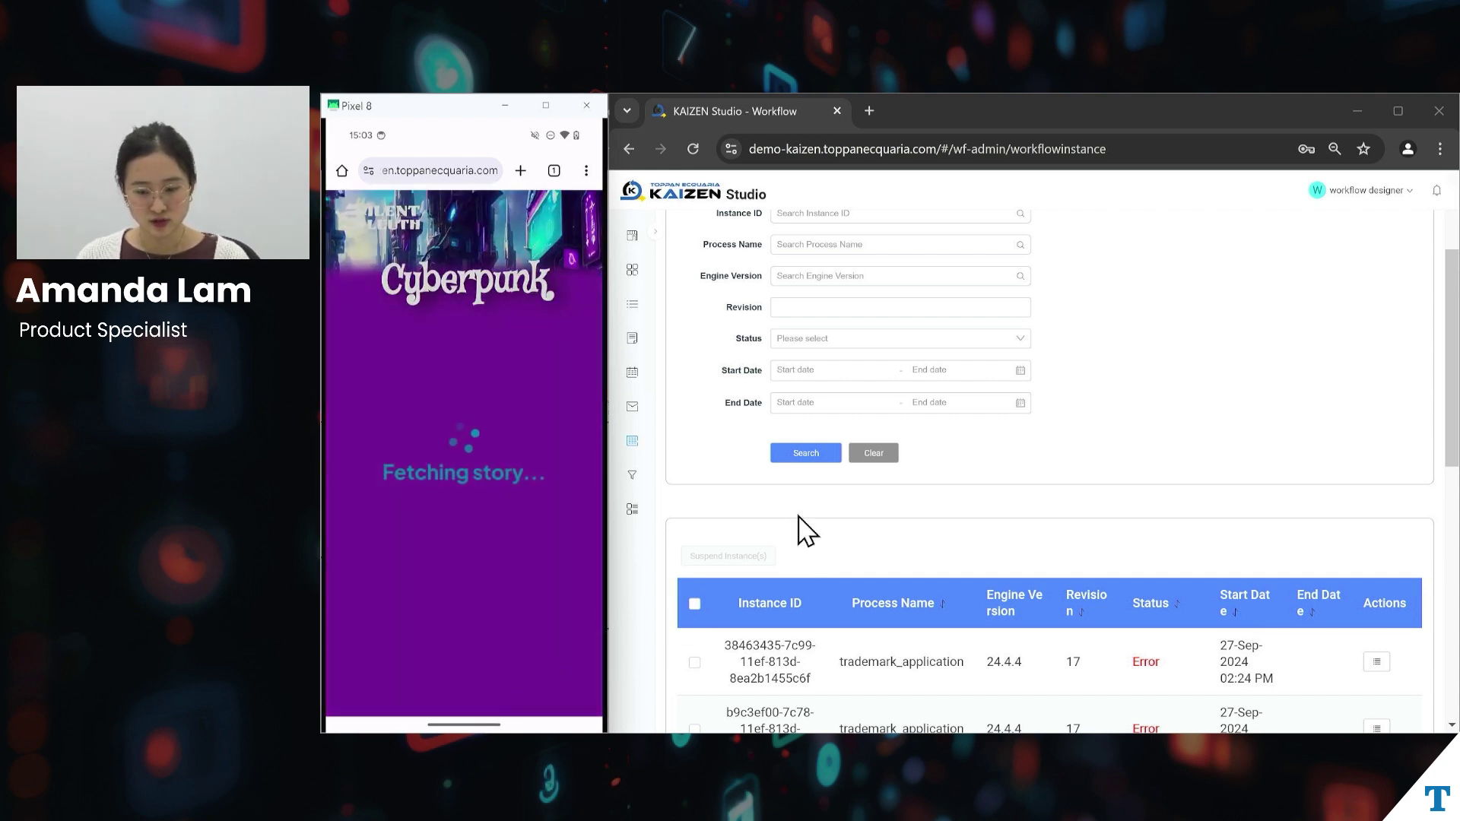
Refresh the instances list and view the running MurderMystery instance's workflow diagram
click(808, 456)
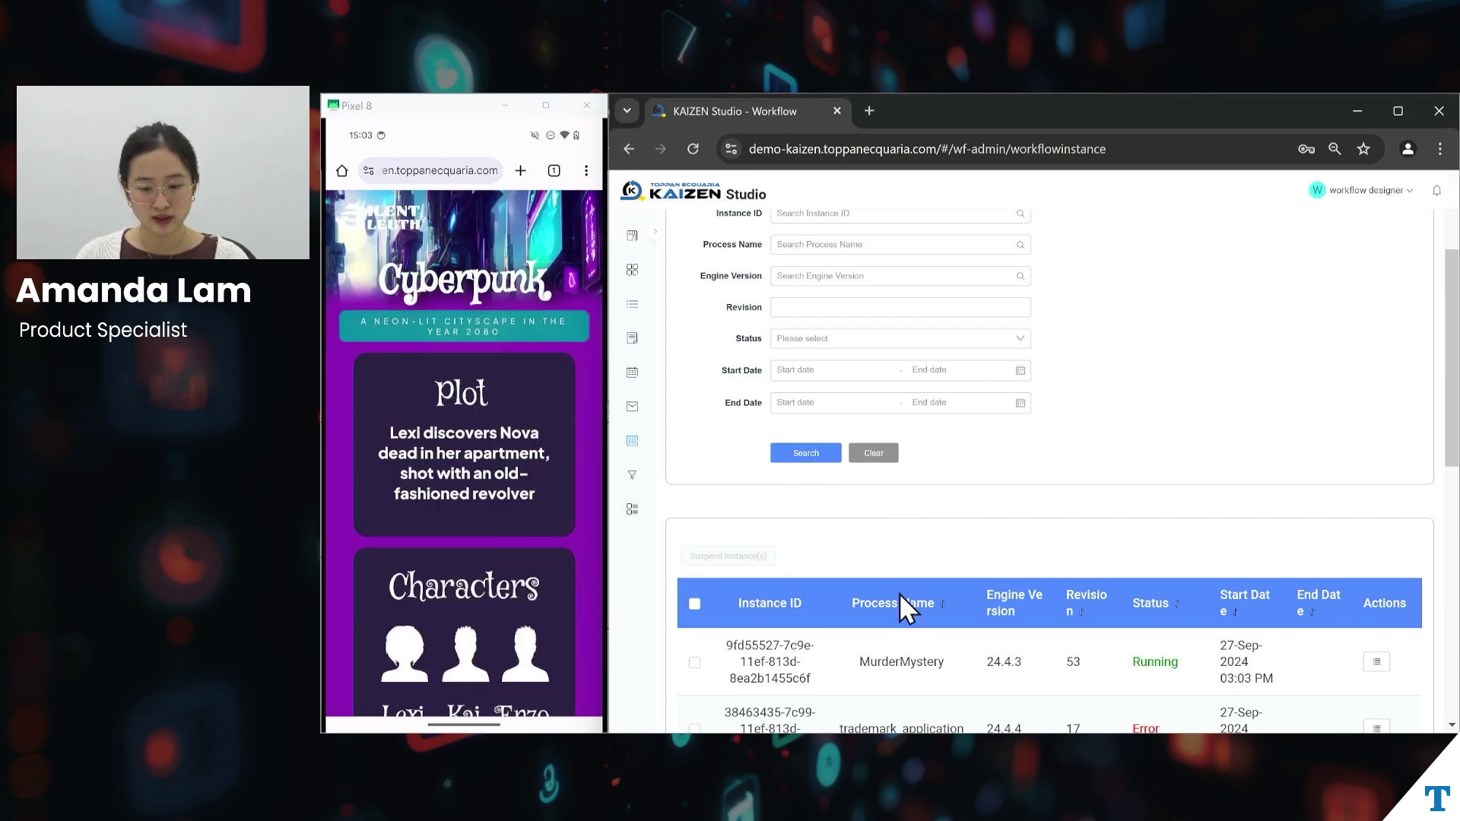
scroll(905, 609, down, 1)
click(1376, 573)
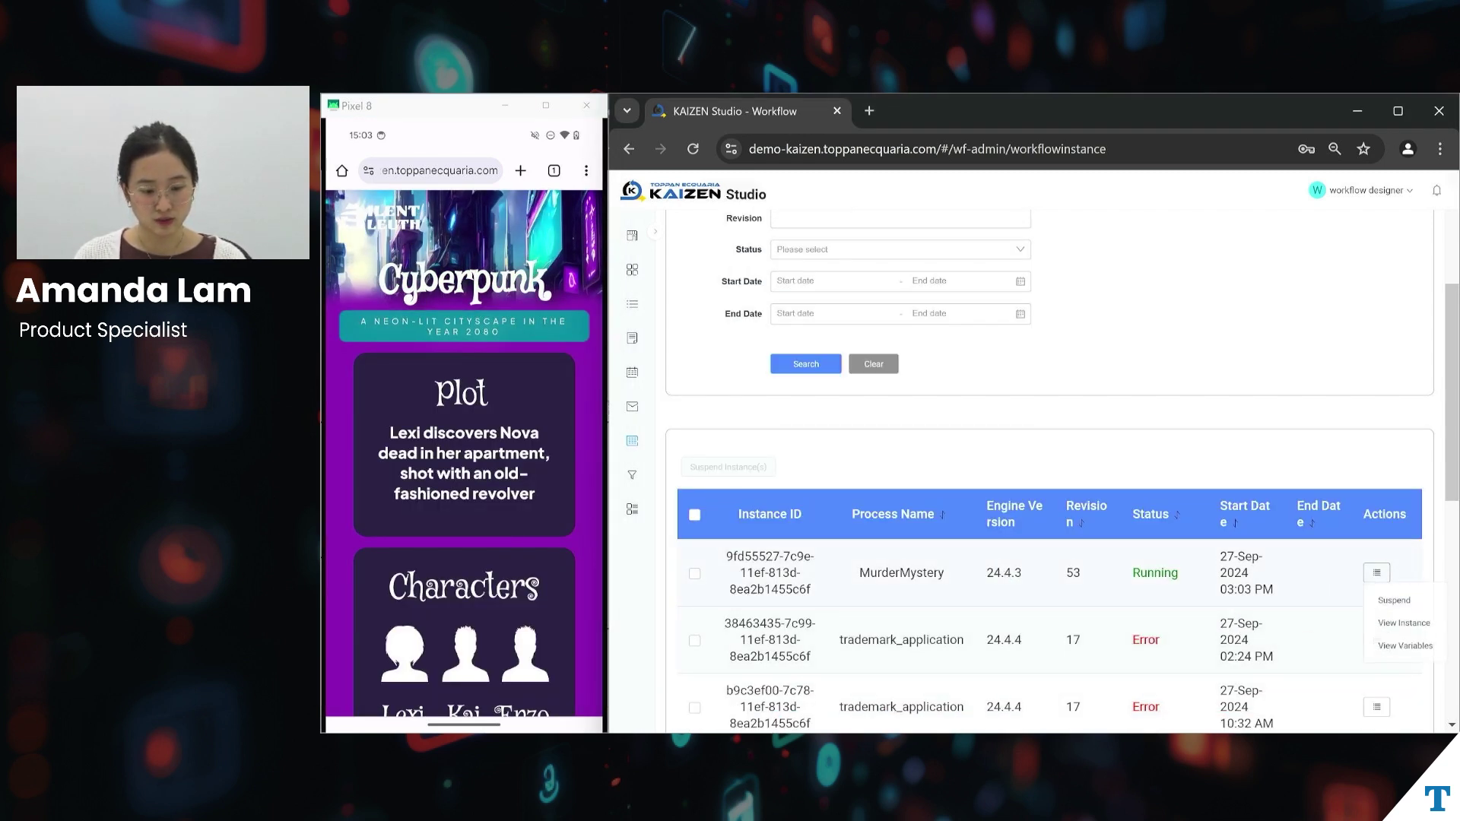
click(1393, 625)
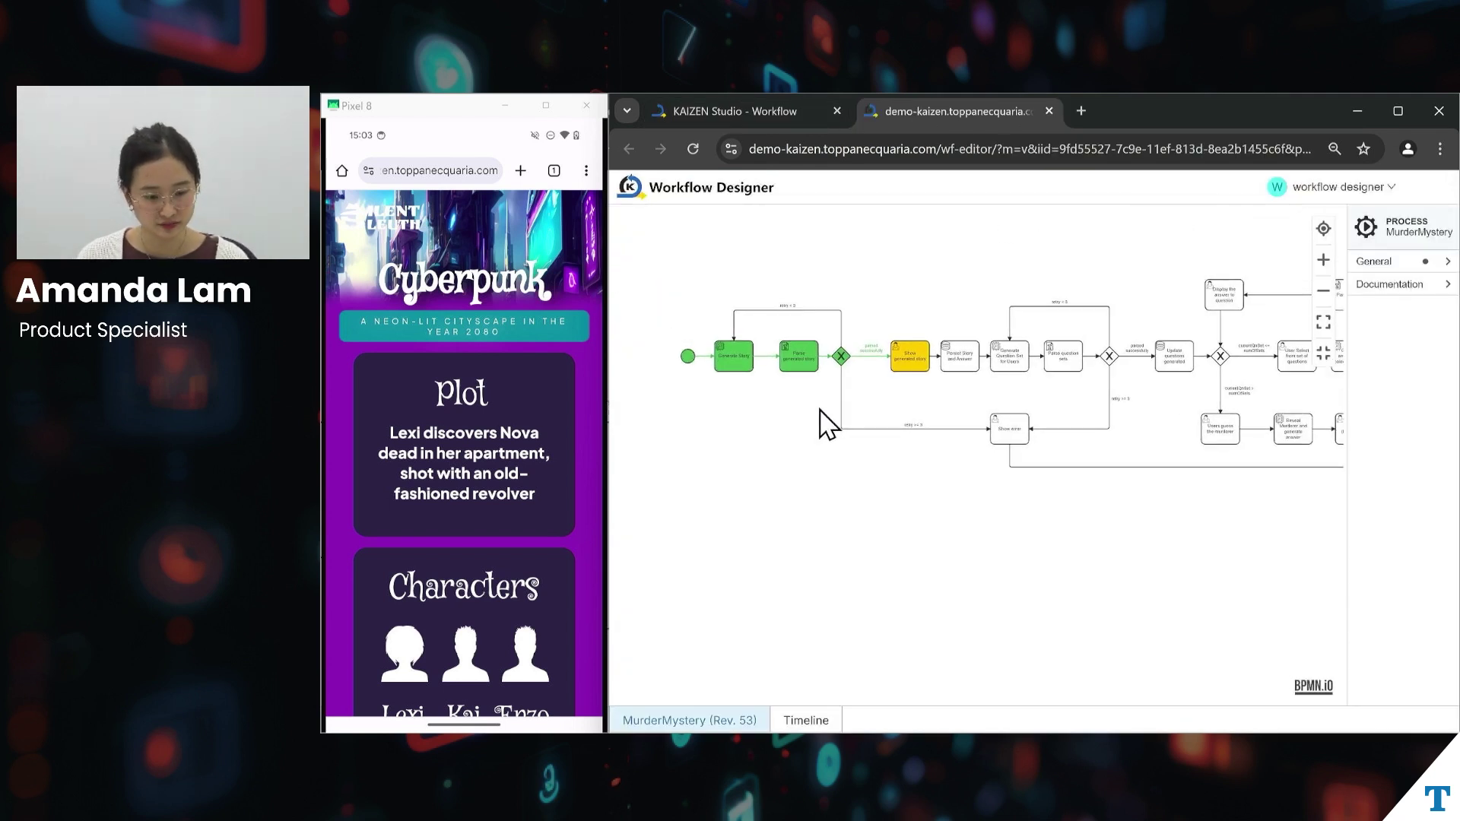
Zoom and pan the diagram to trace green completed steps up to Show generated story
scroll(810, 422, up, 3)
scroll(821, 563, up, 1)
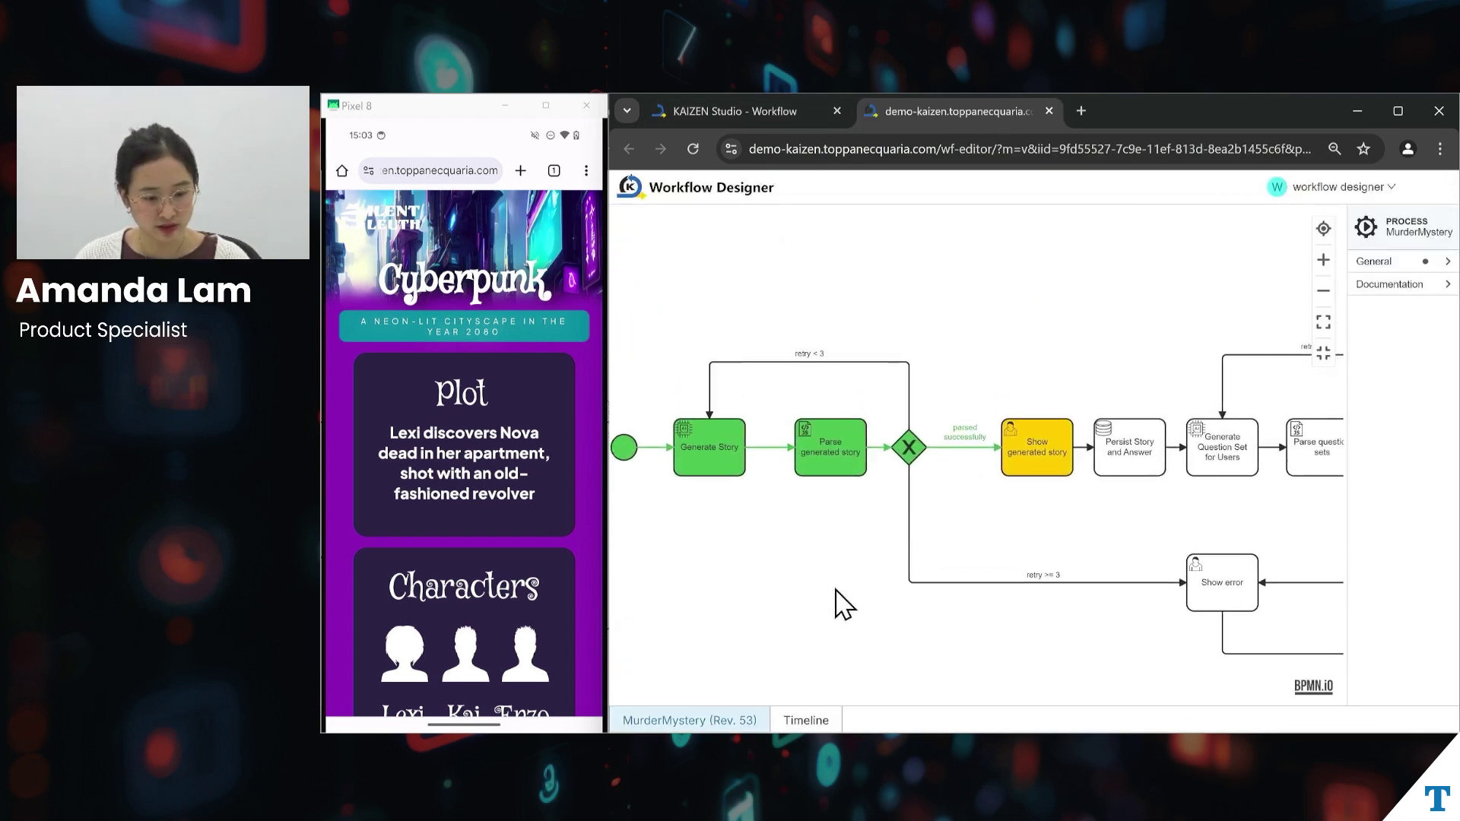
drag(813, 592, 867, 591)
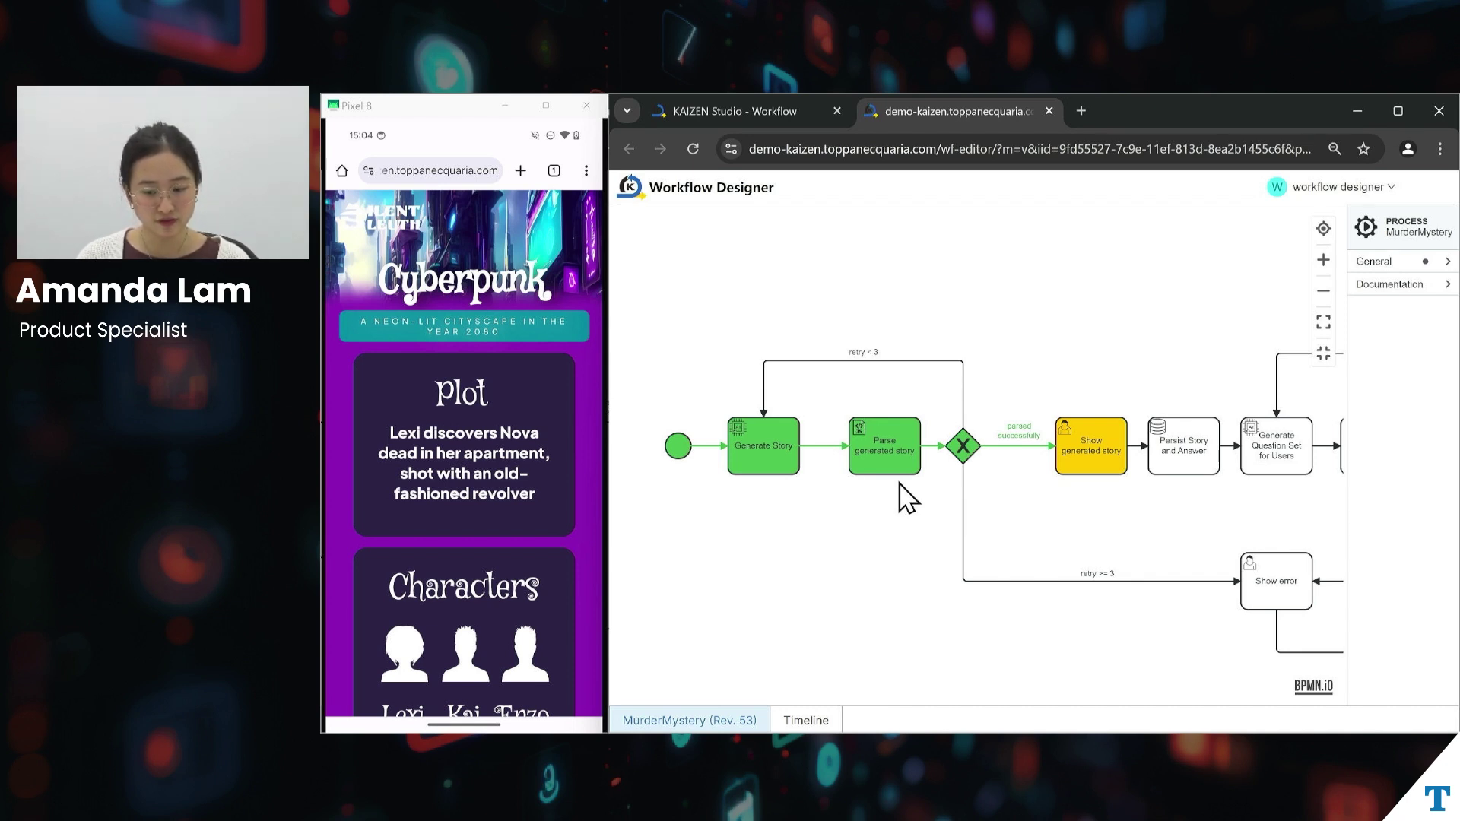
scroll(546, 514, down, 5)
scroll(544, 508, down, 5)
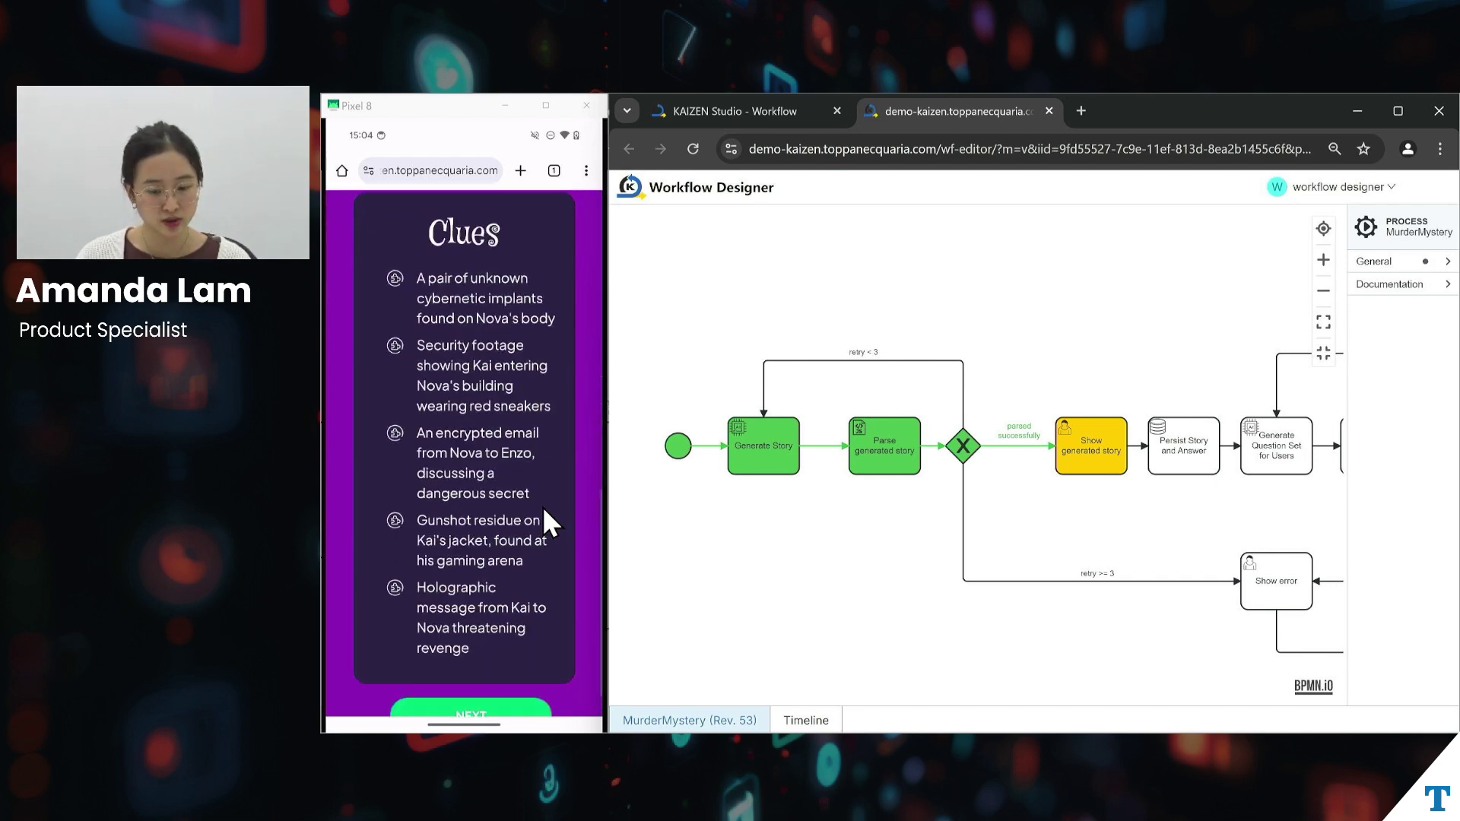
scroll(542, 507, up, 1)
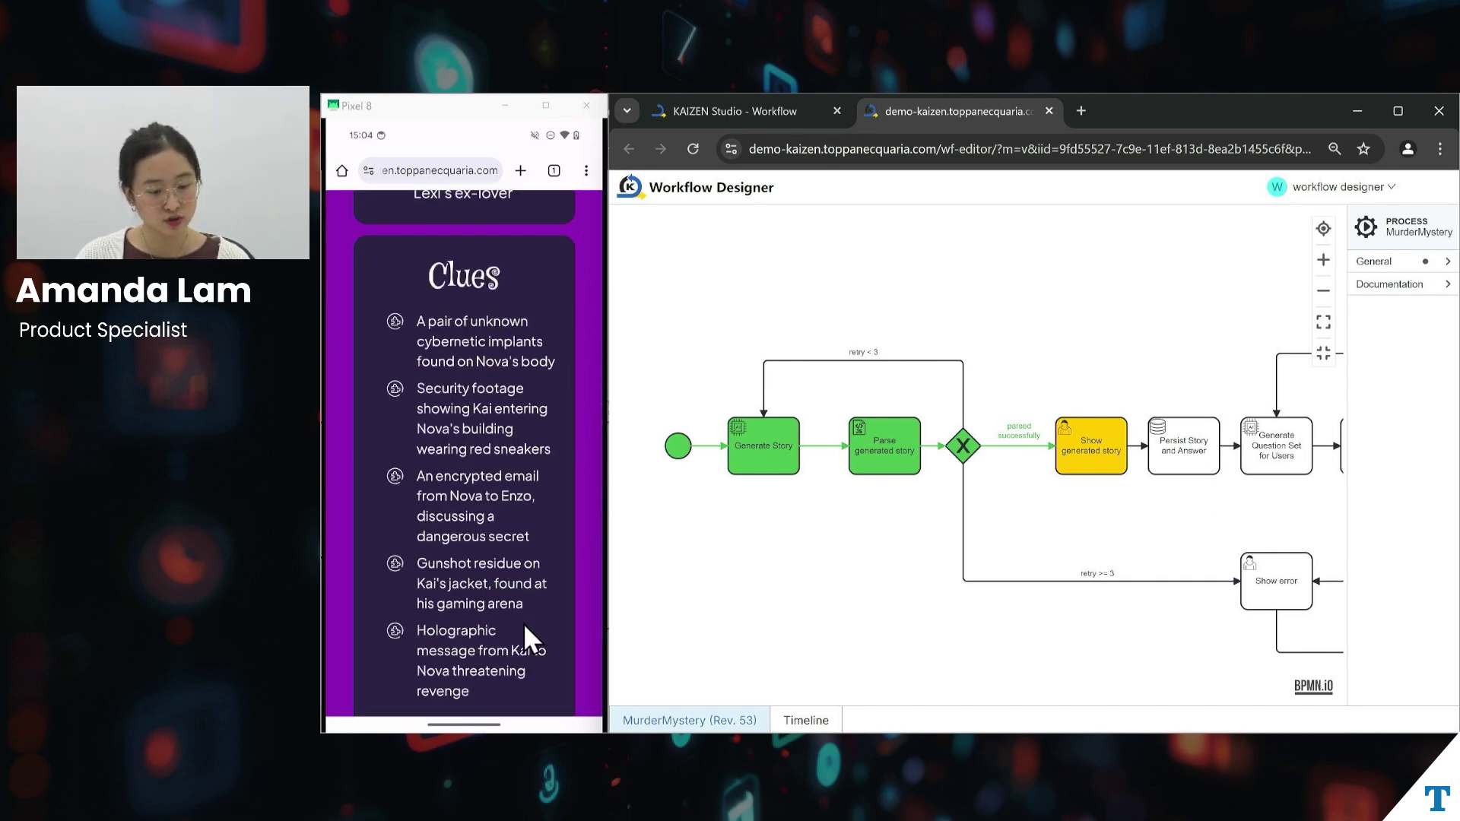